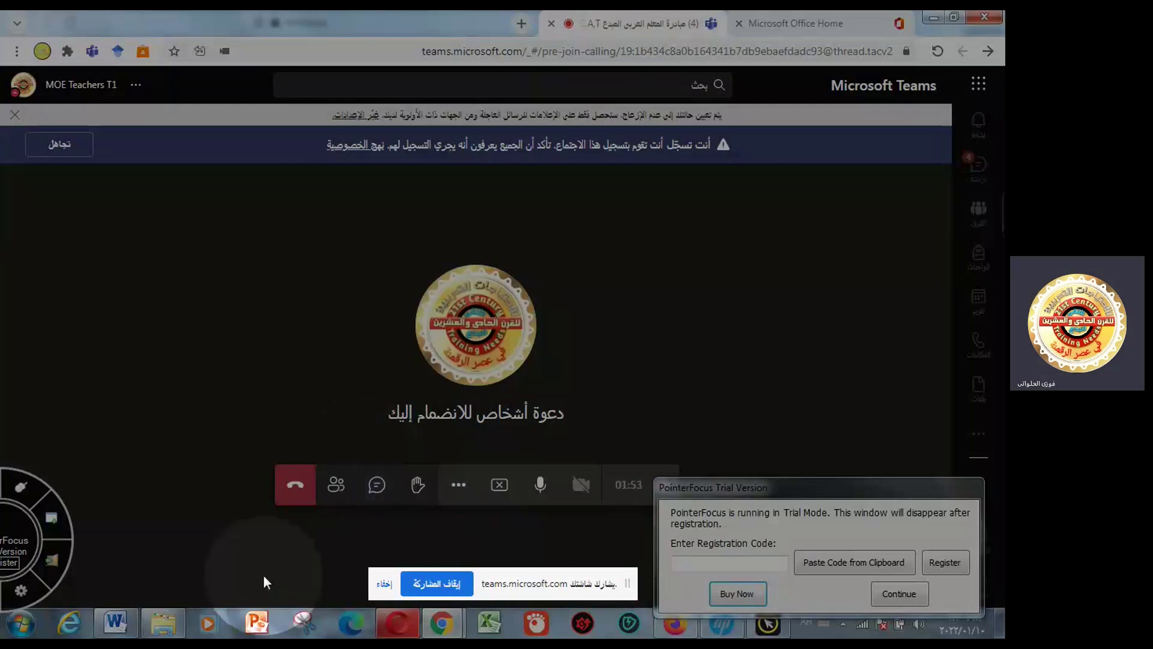
# - Move the trial notice aside and bring the Explorer window of exam Word forms in front of Teams
pyautogui.click(172, 629)
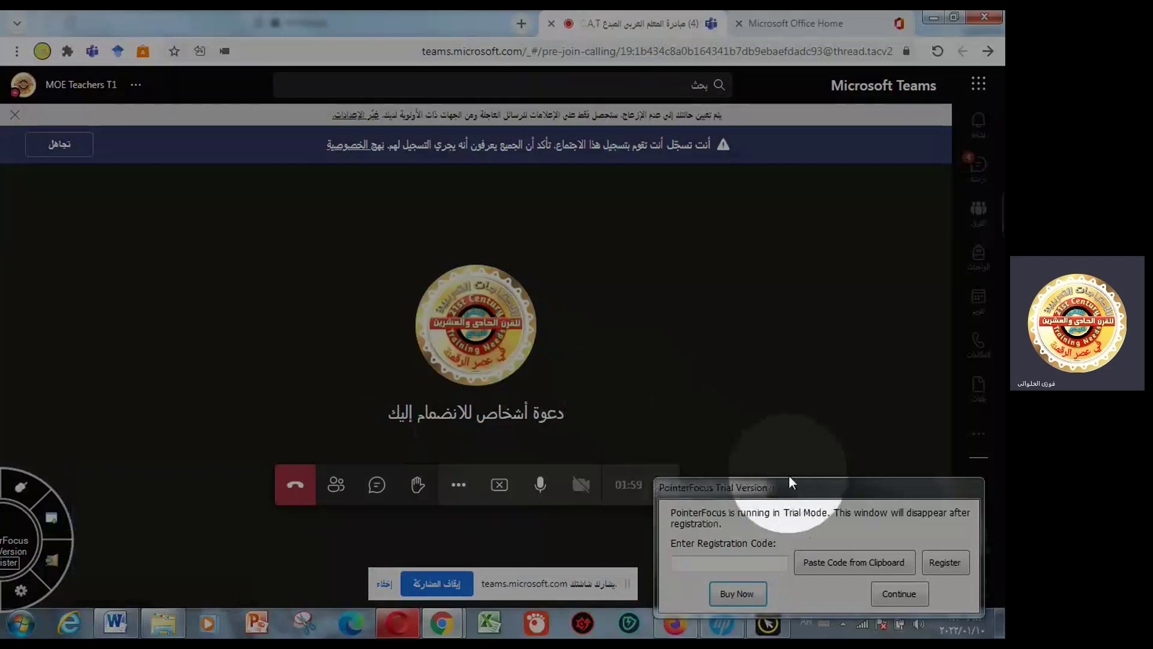
pyautogui.moveTo(792, 484); pyautogui.dragTo(753, 637)
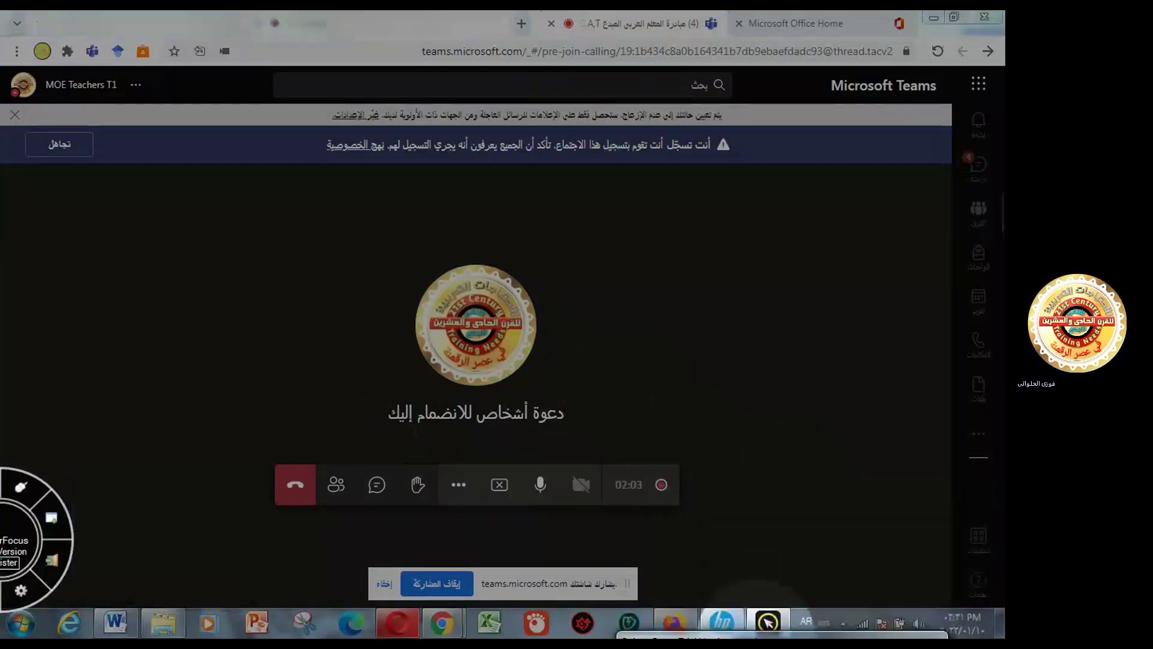
pyautogui.click(164, 623)
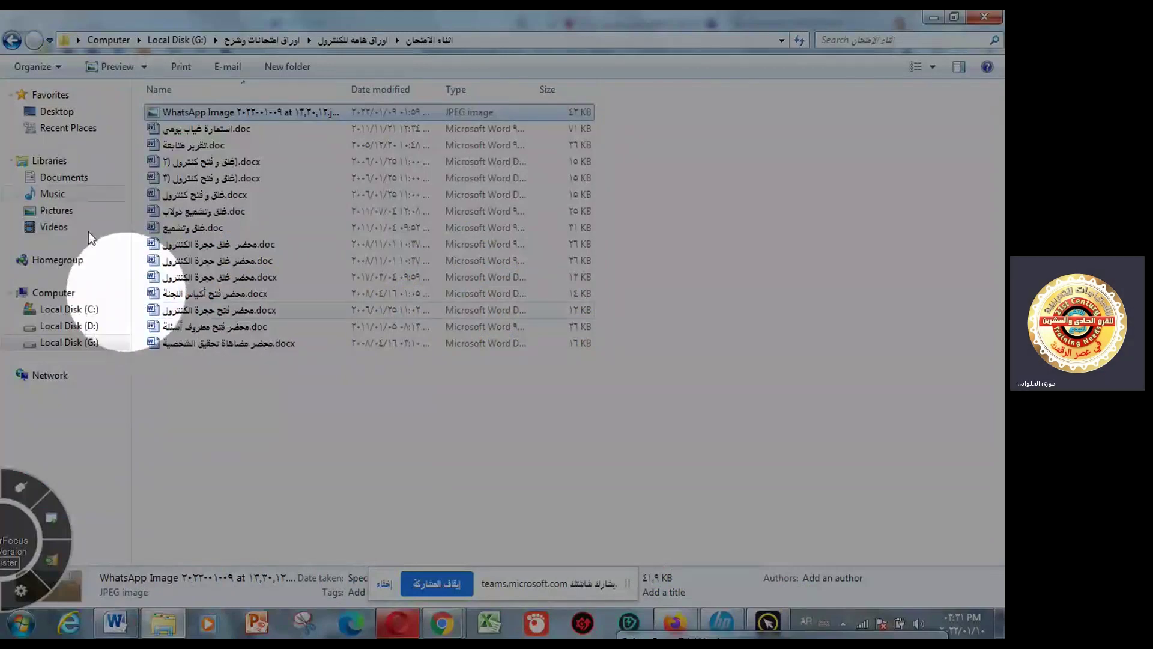
# - Go back from اثناء الامتحان to the اوراق هامه للكنترول folder with its seven subfolders
pyautogui.click(12, 41)
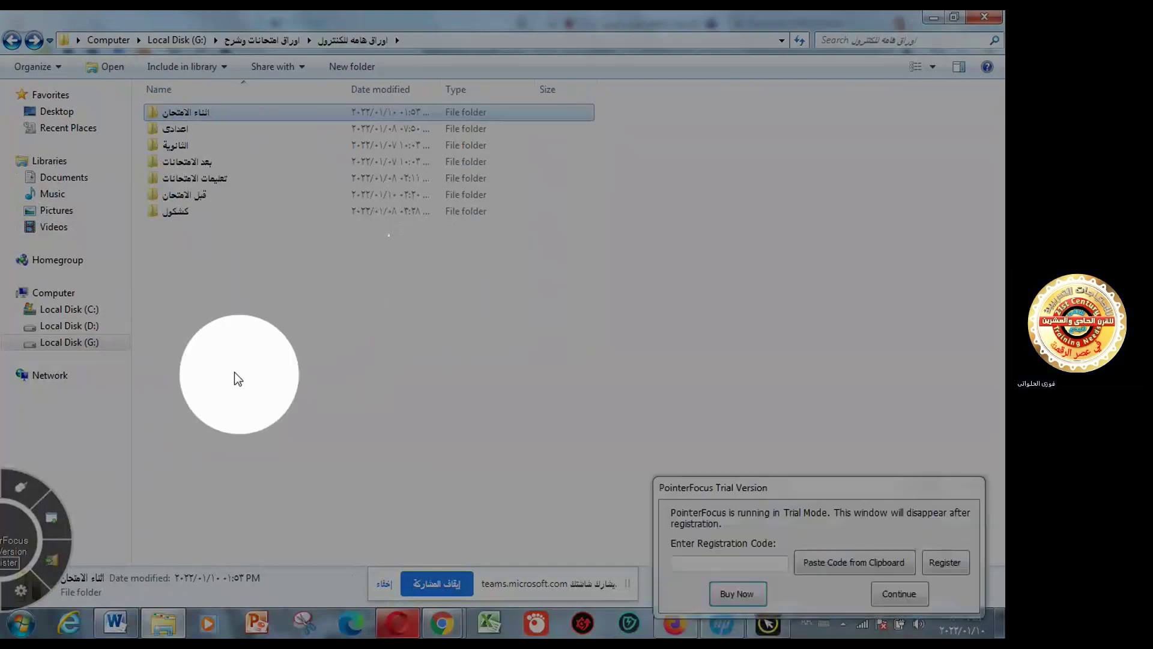
pyautogui.click(11, 42)
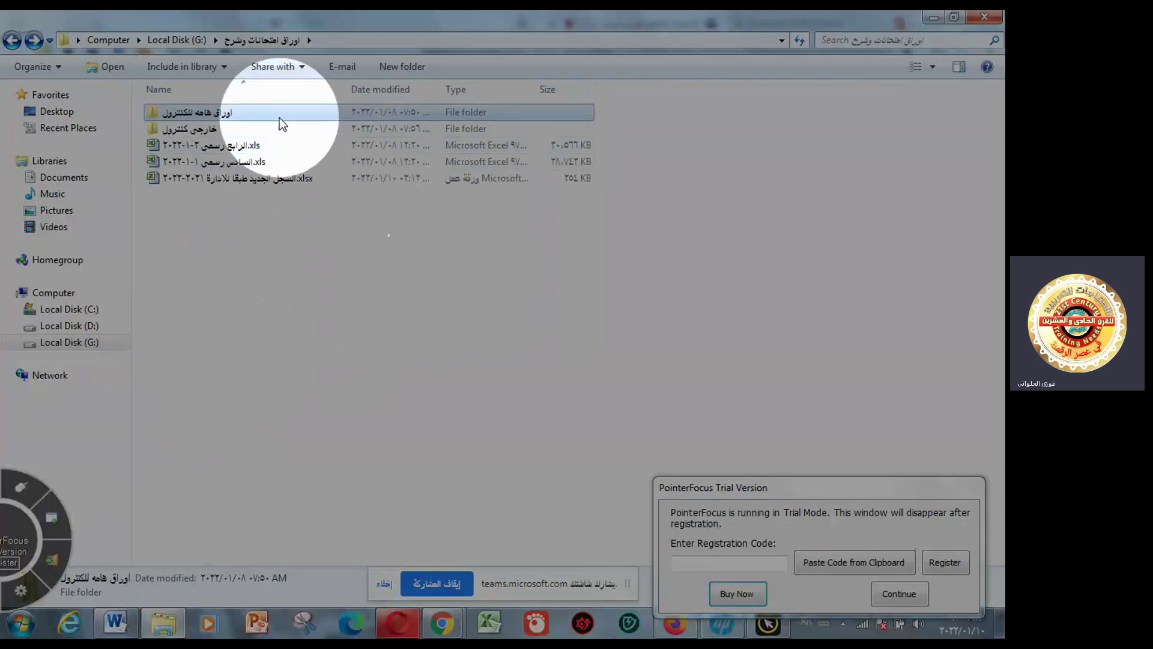
pyautogui.press('F2')
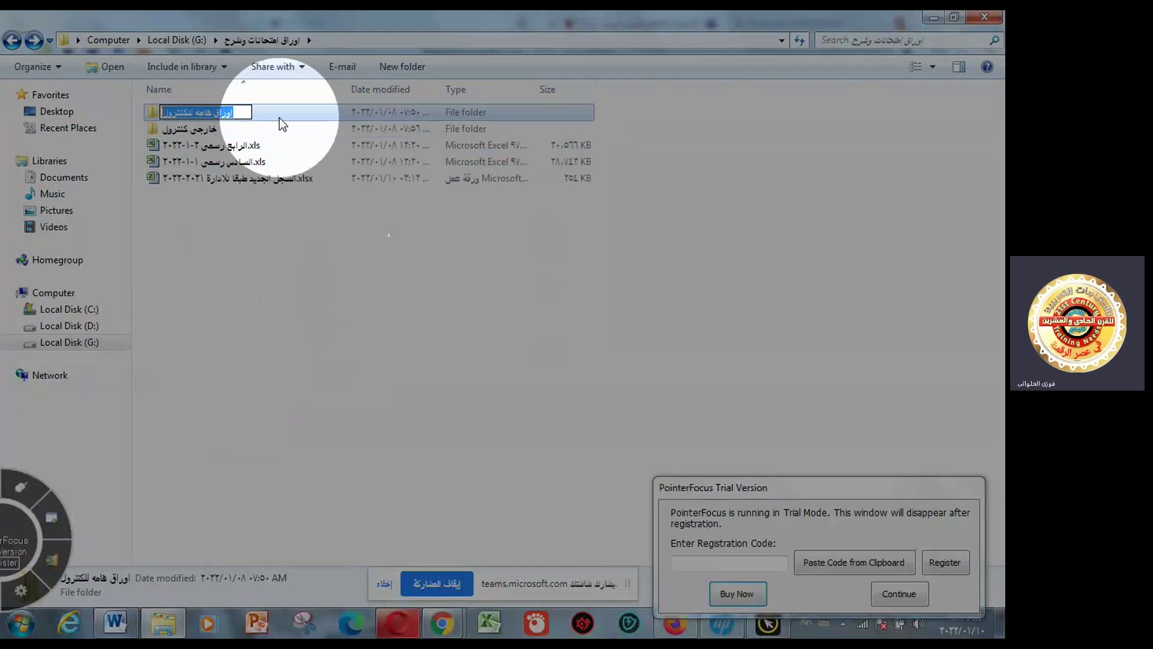
pyautogui.press('Return')
pyautogui.doubleClick(279, 118)
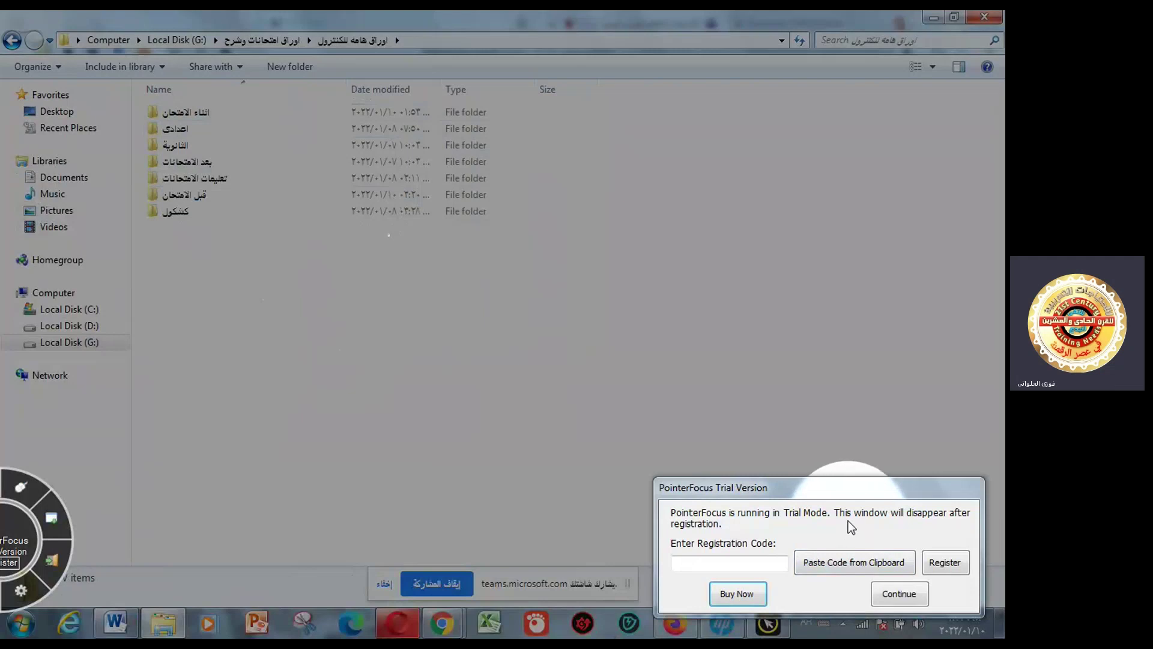
pyautogui.moveTo(859, 488); pyautogui.dragTo(753, 630)
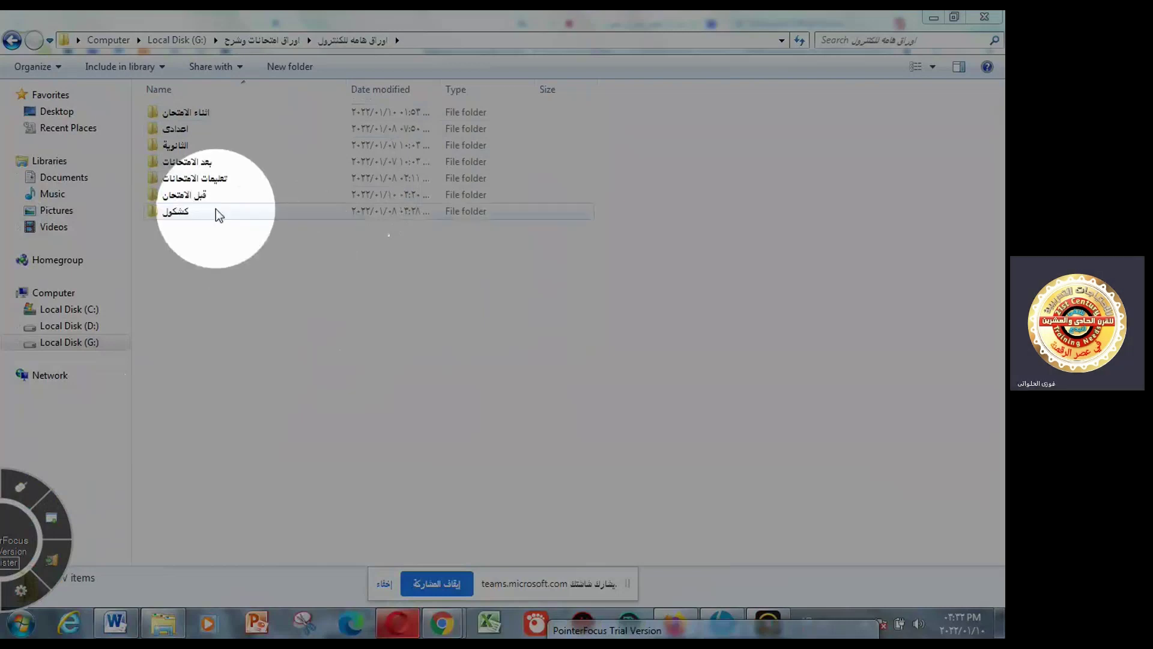
# - Browse the Word forms in قبل الامتحان to the end of the list, then return to the parent folder
pyautogui.doubleClick(216, 193)
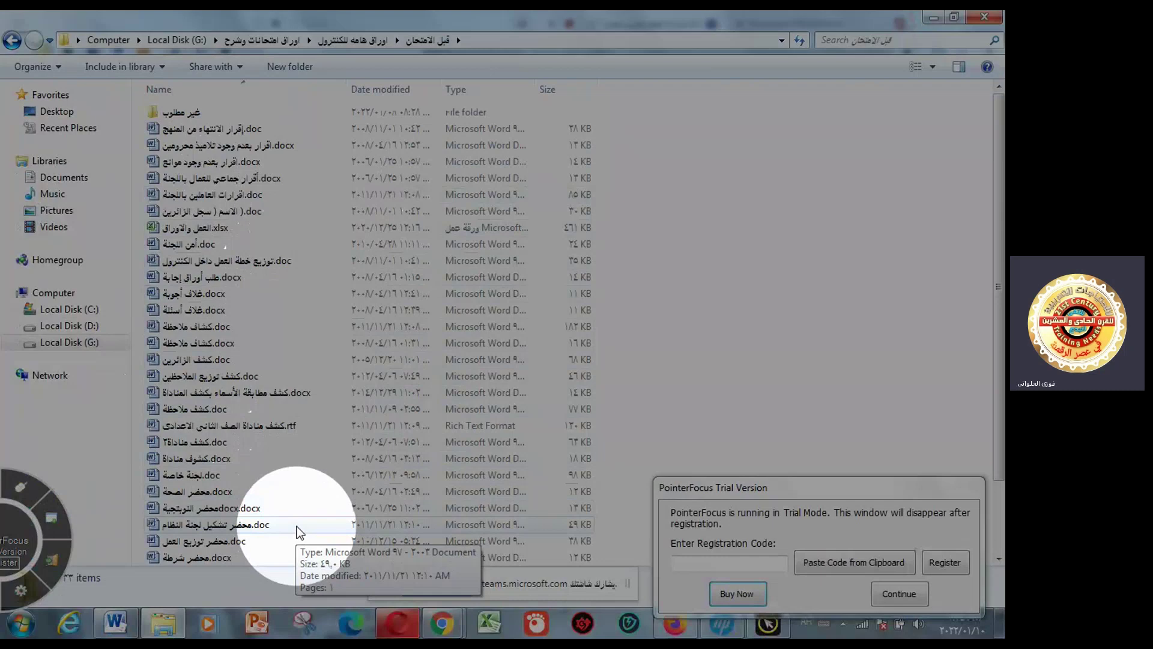
pyautogui.click(999, 559)
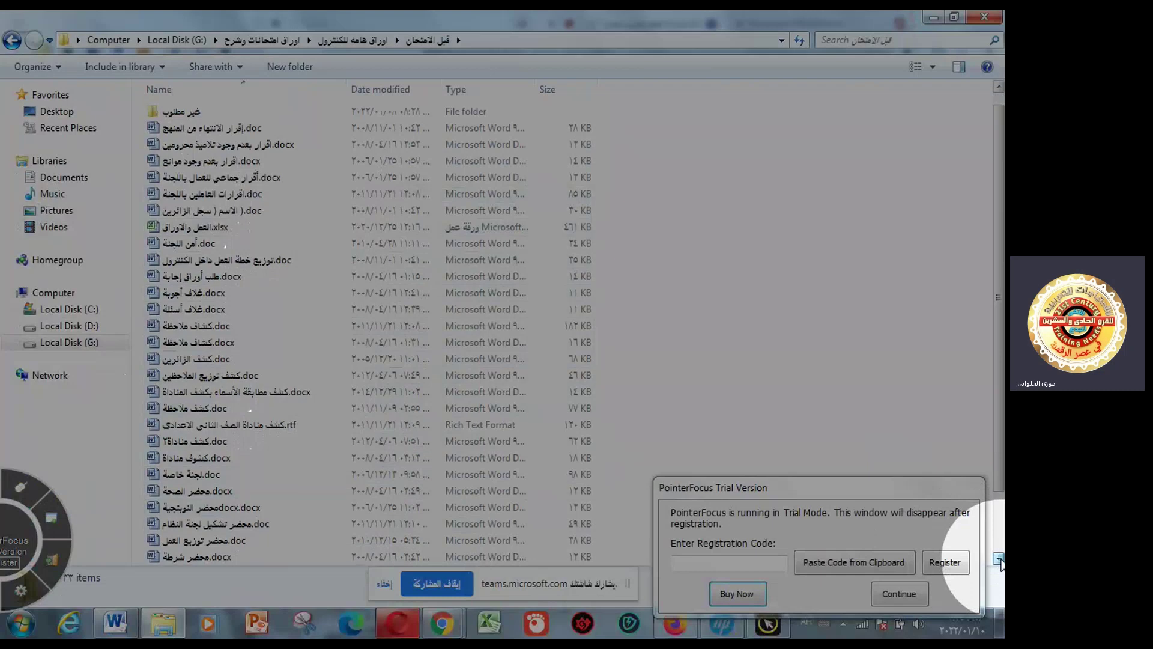
pyautogui.click(998, 559)
pyautogui.click(999, 559)
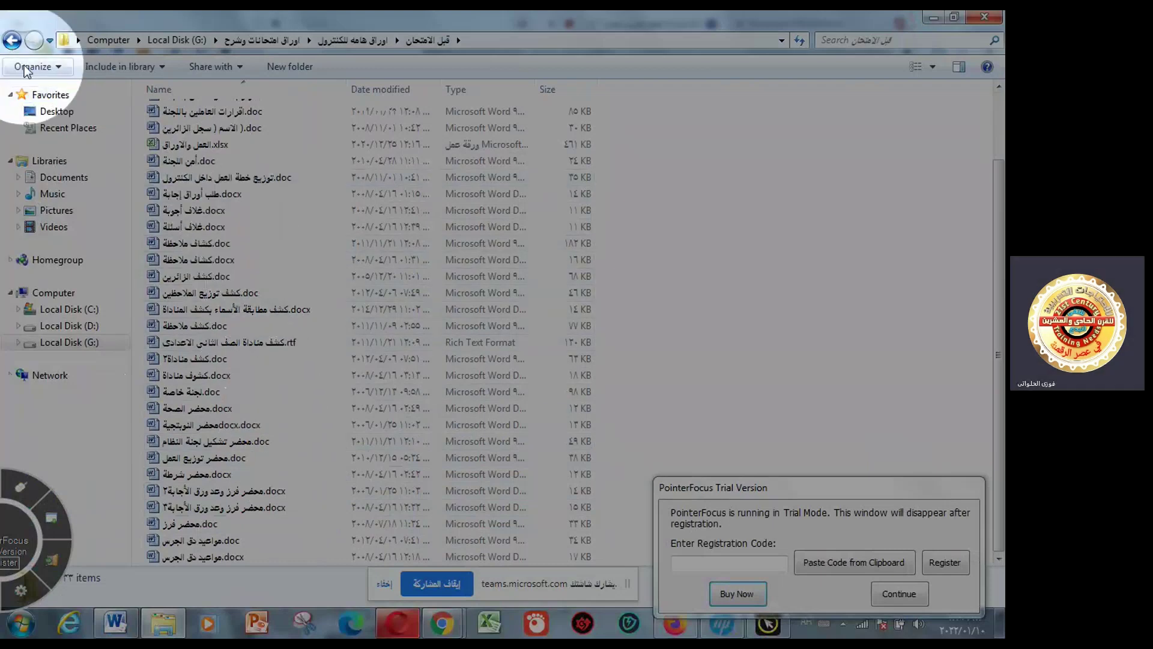
pyautogui.click(16, 45)
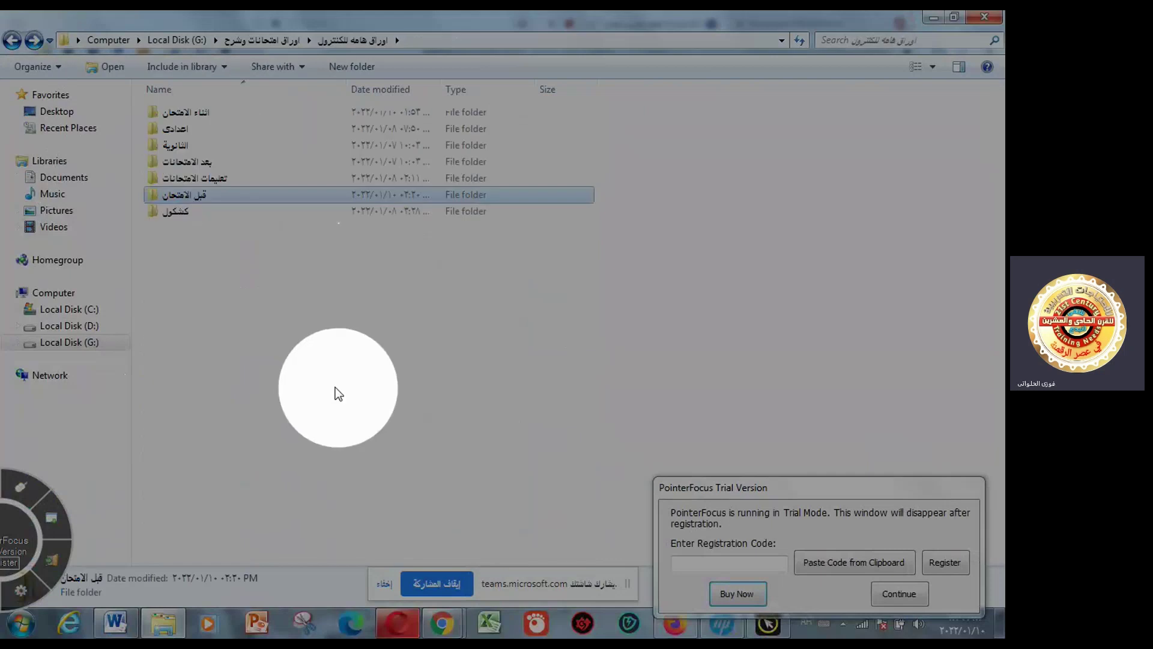
# - Open the اثناء الامتحان folder and view the WhatsApp Image JPEG of the handwritten memo
pyautogui.doubleClick(249, 117)
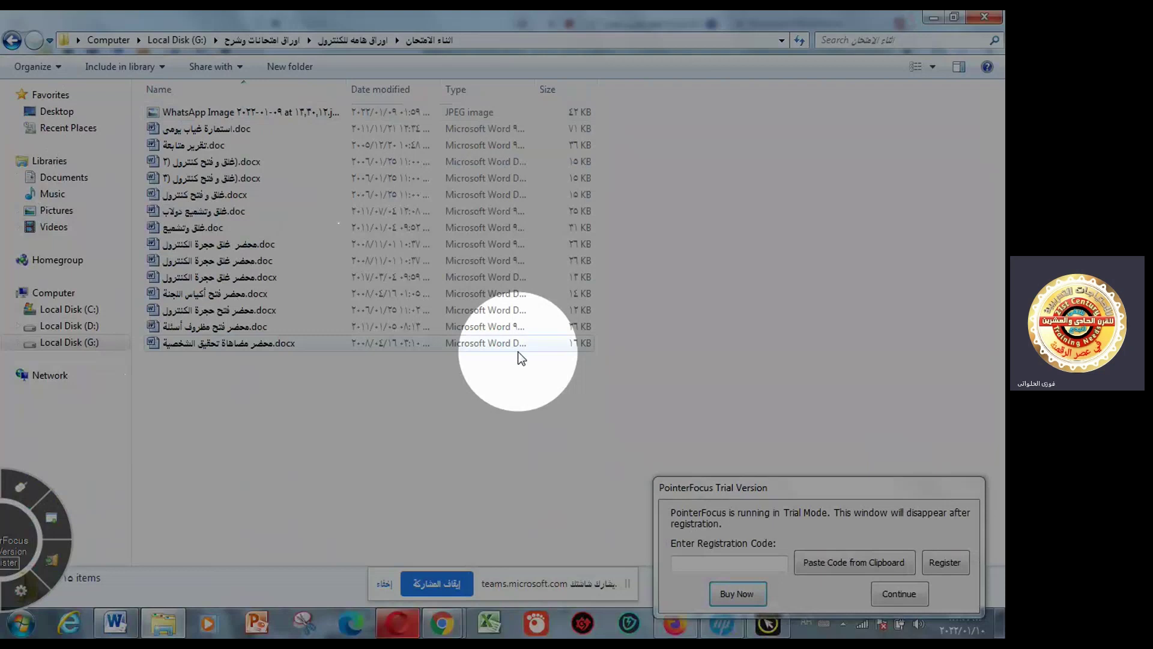
pyautogui.click(292, 119)
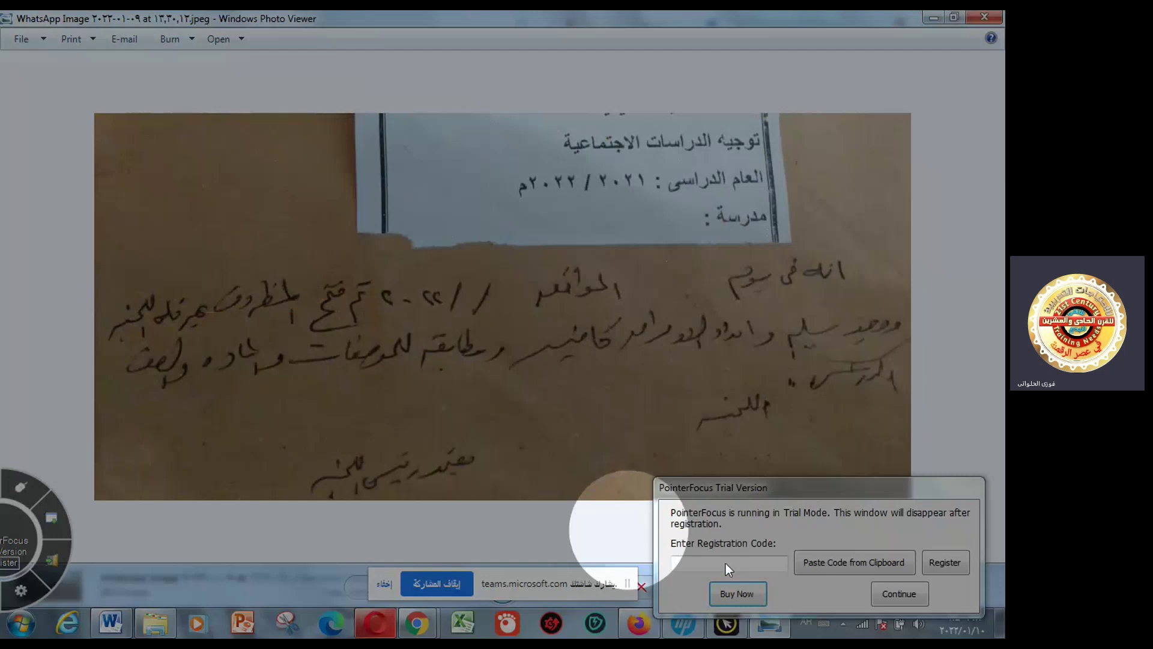
pyautogui.moveTo(837, 491); pyautogui.dragTo(862, 595)
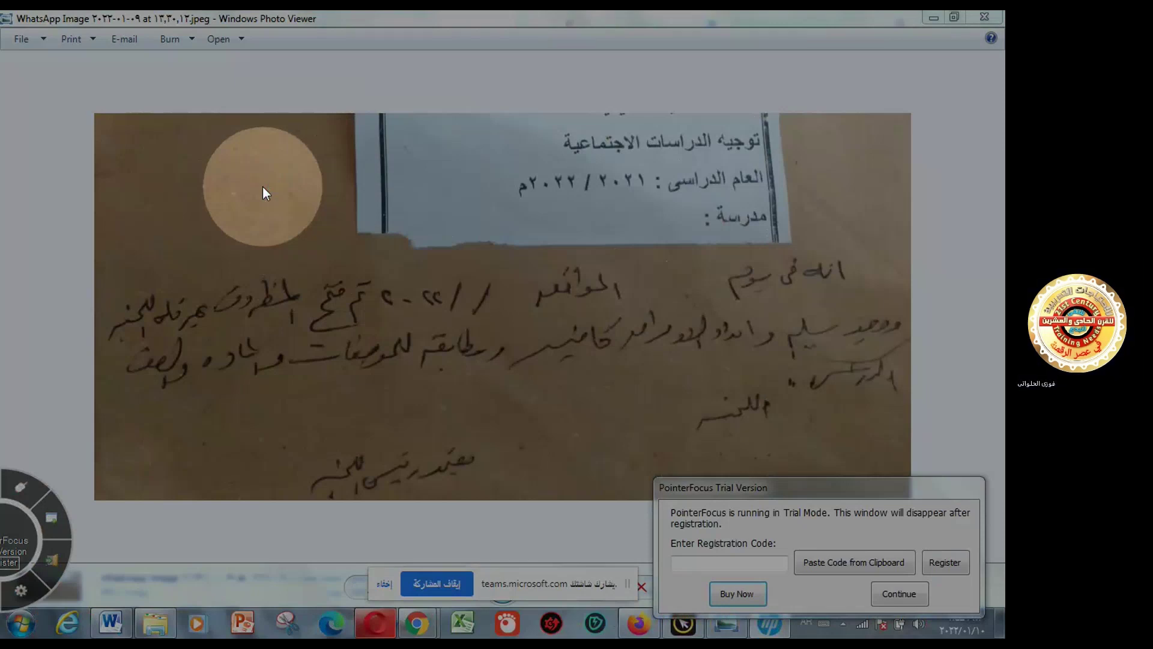
# - Close the photo and open محضر غلق حجرة الكنترول.doc from the exam folder
pyautogui.click(980, 18)
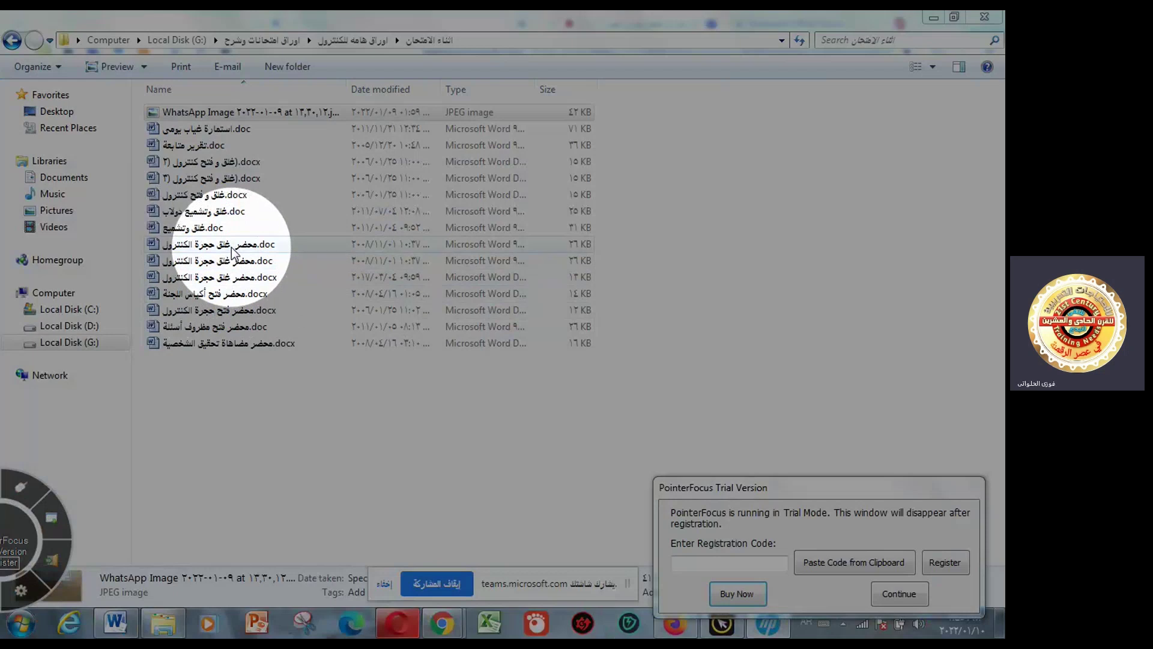
pyautogui.click(231, 244)
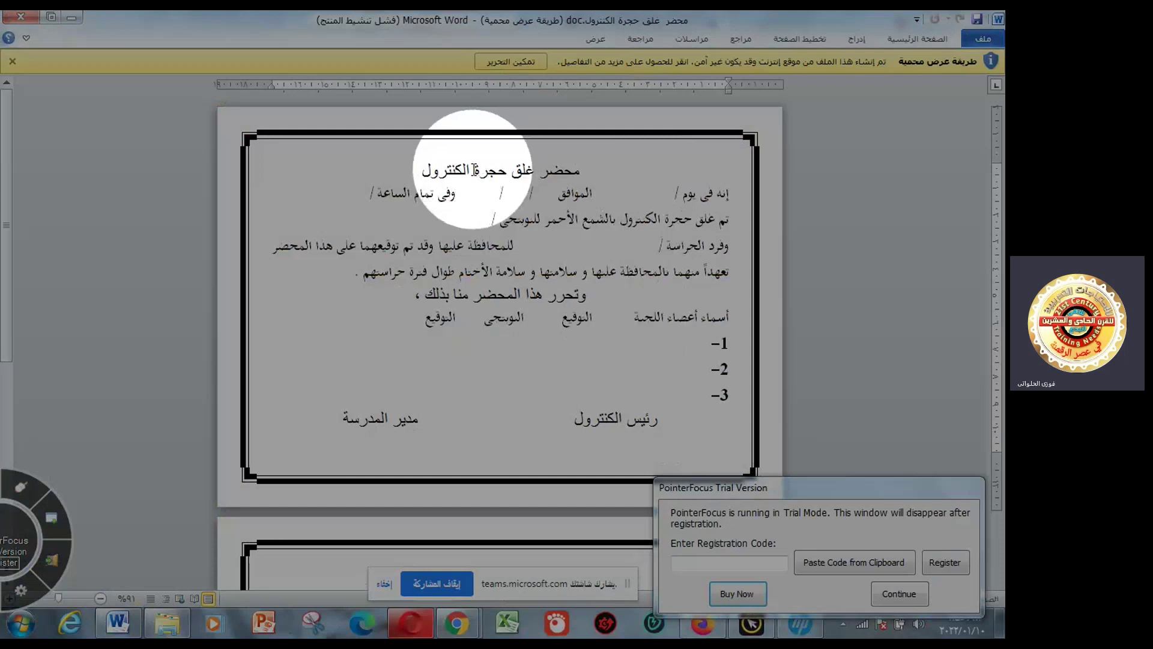
# - Highlight الكنترول in the closing report's title, then close the document
pyautogui.moveTo(470, 172); pyautogui.dragTo(424, 174)
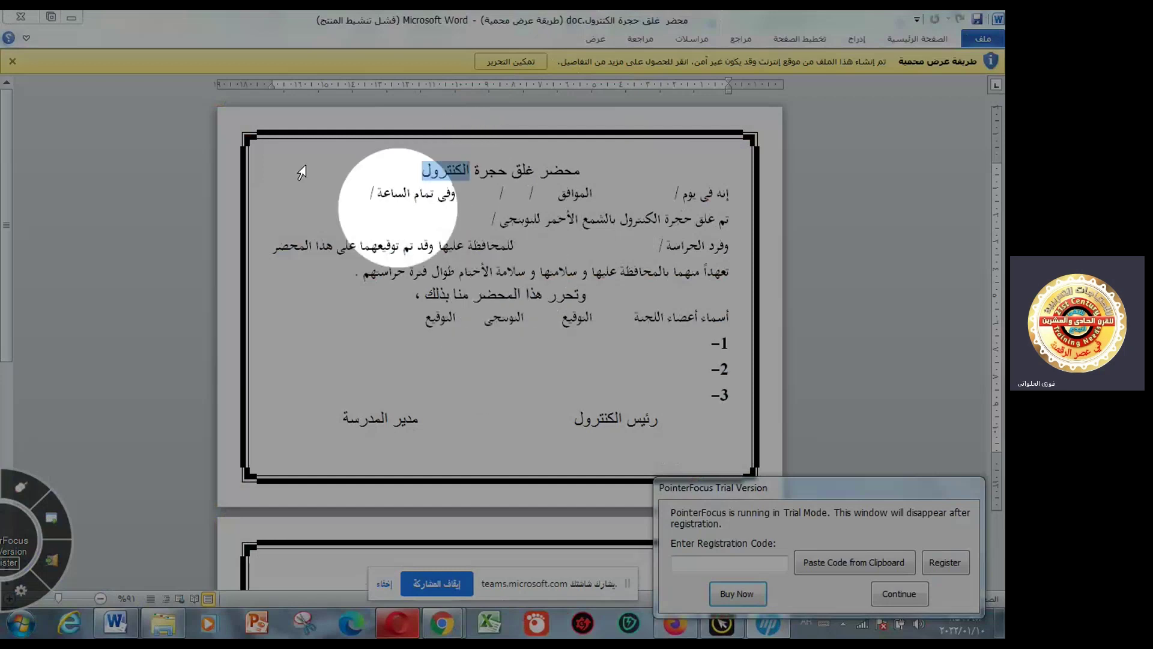
pyautogui.click(16, 19)
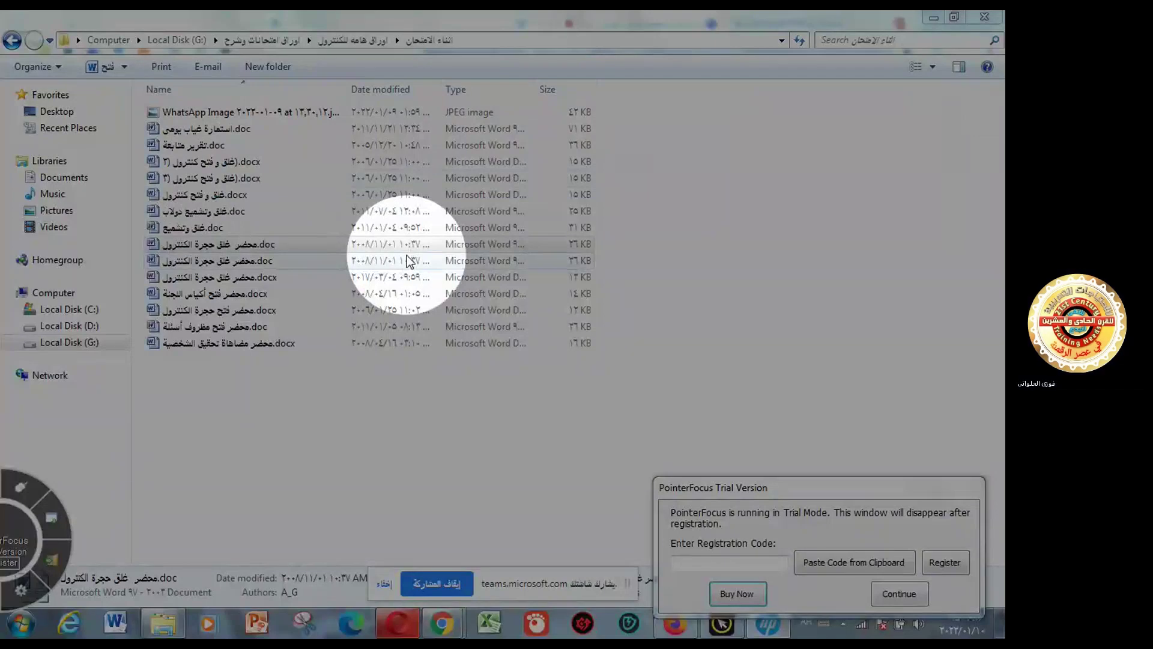
# - Open غلق وتشميع دولاب.doc in Word for review
pyautogui.click(279, 215)
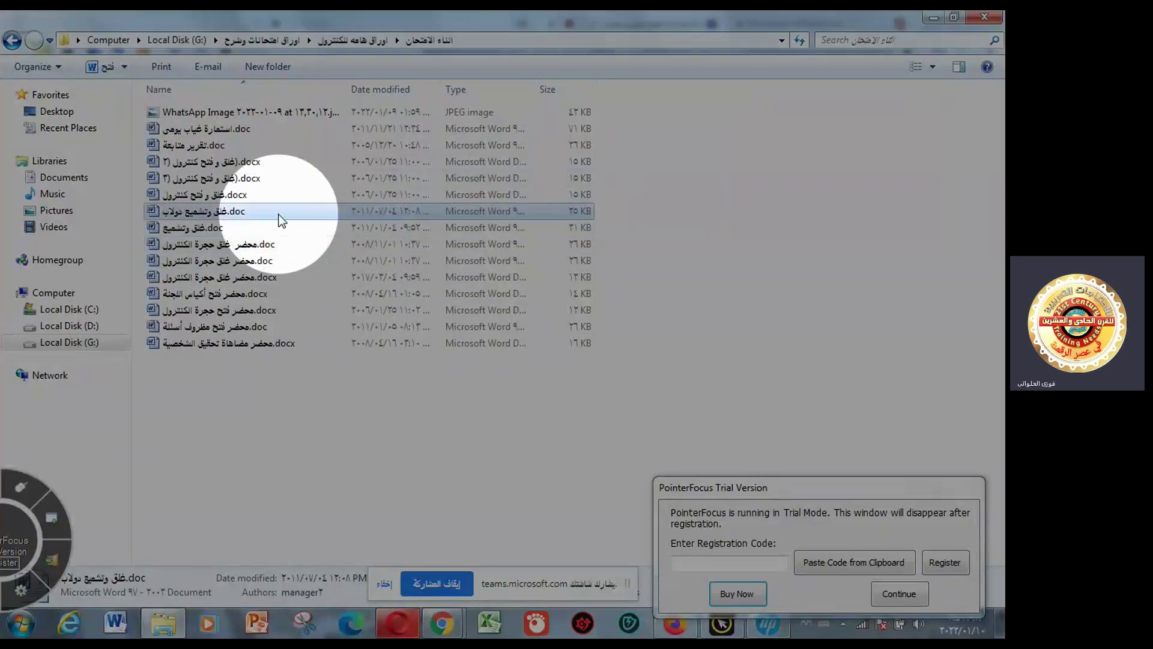
pyautogui.doubleClick(280, 215)
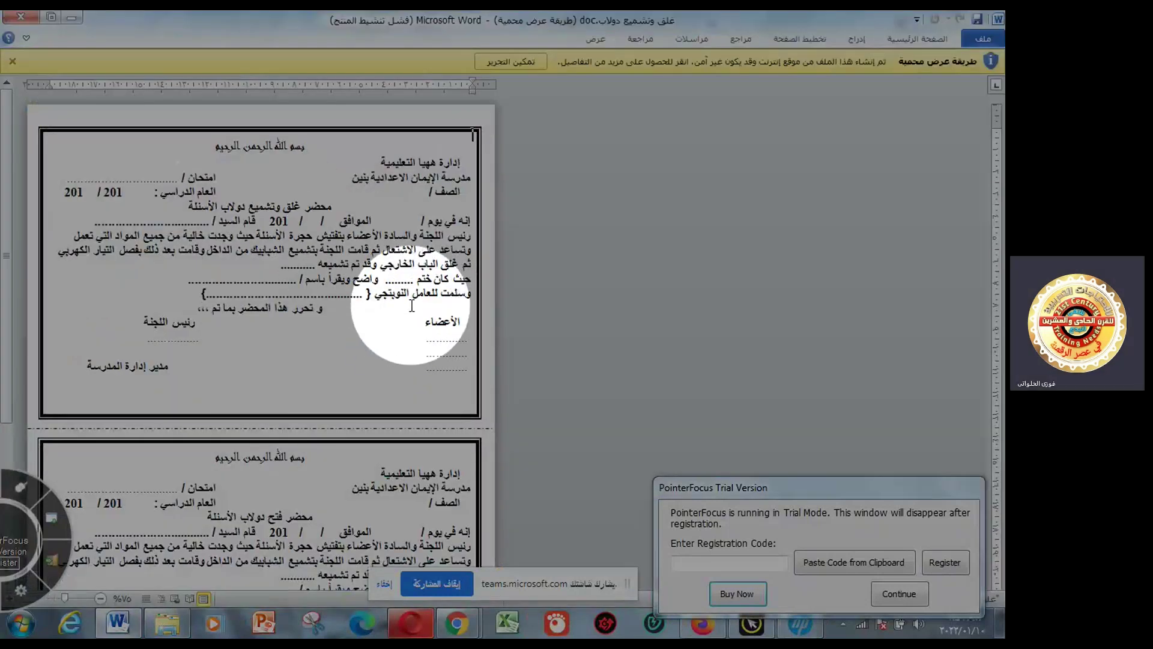
# - Zoom the cabinet-sealing form to about 116% and close the Office activation wizard
pyautogui.click(54, 599)
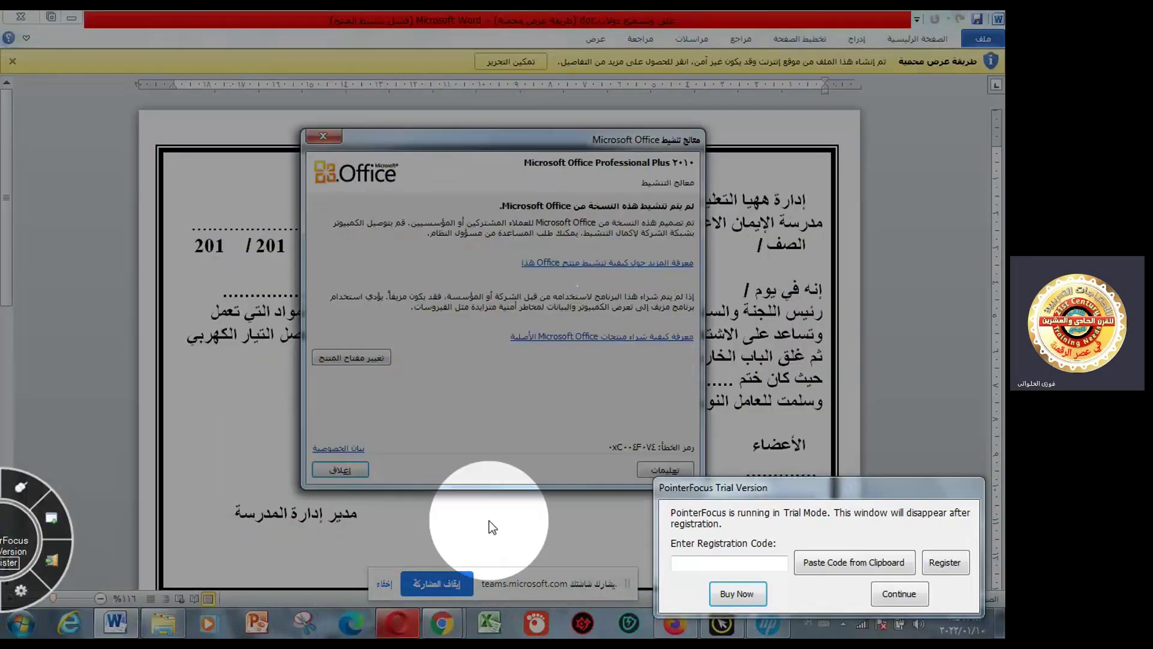
pyautogui.click(340, 469)
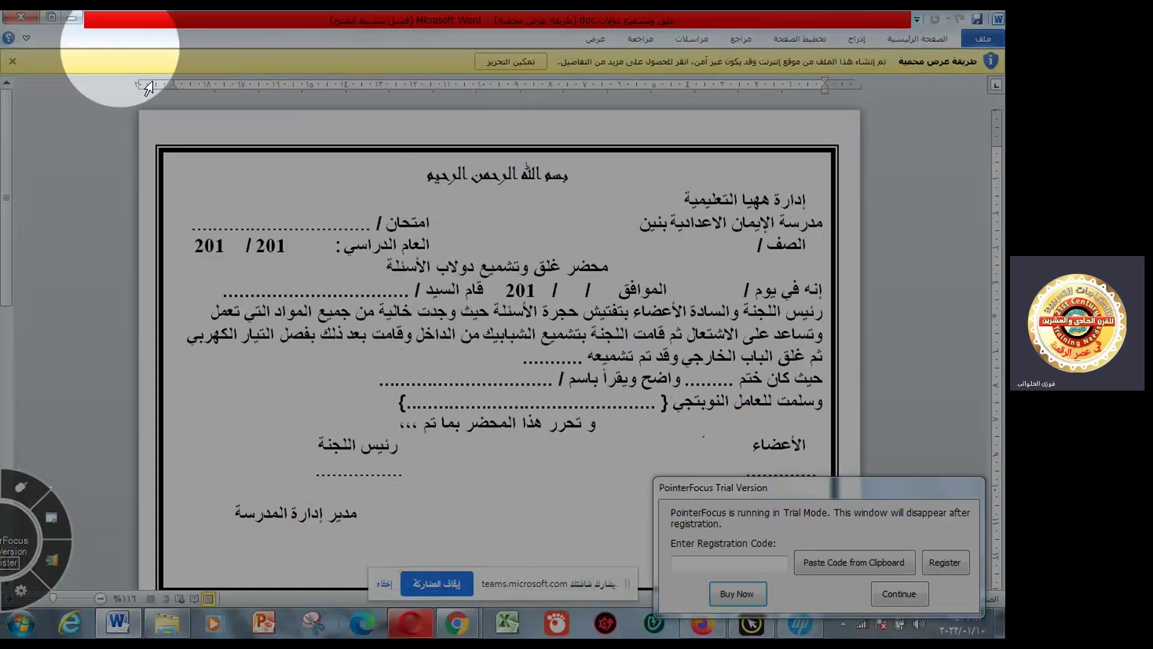
# - Close the cabinet-sealing form and open محضر فتح مظروف أسئلة.doc in Word
pyautogui.click(21, 16)
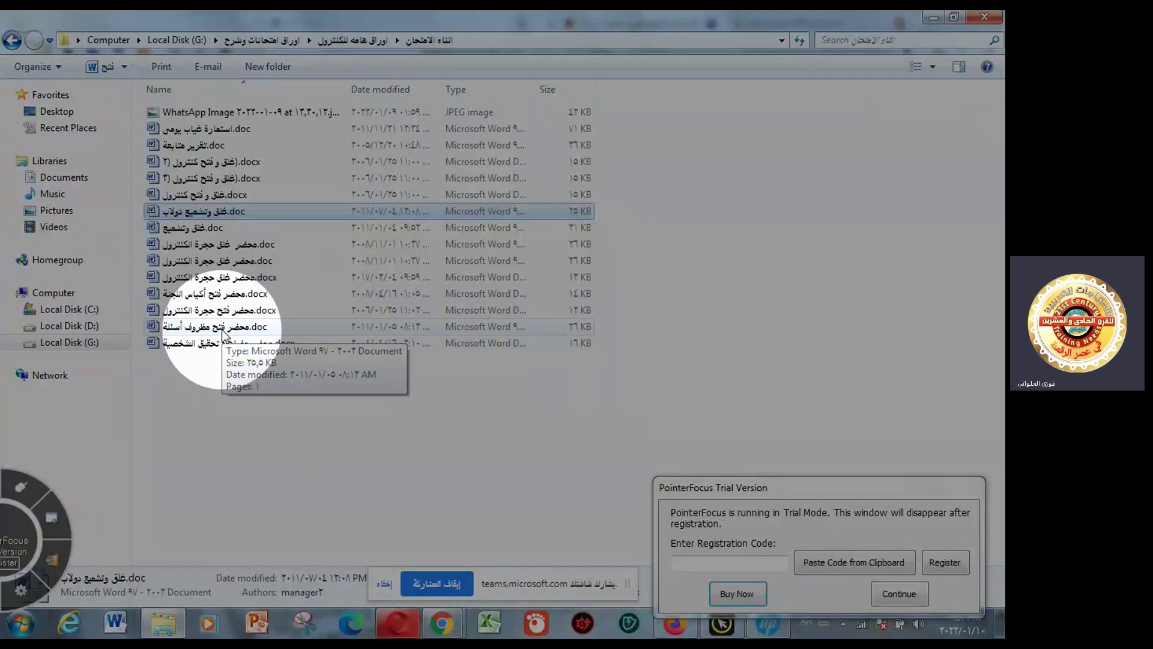
pyautogui.doubleClick(224, 327)
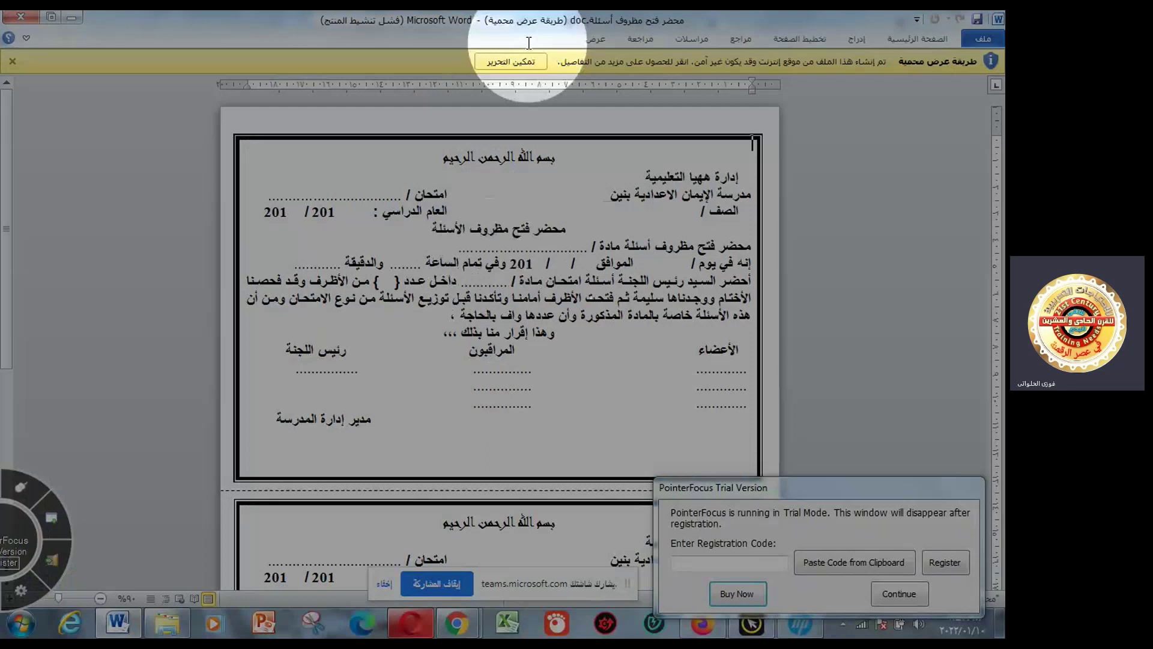
# - Enable editing on the question-envelope opening report and close the Office activation wizard
pyautogui.click(526, 60)
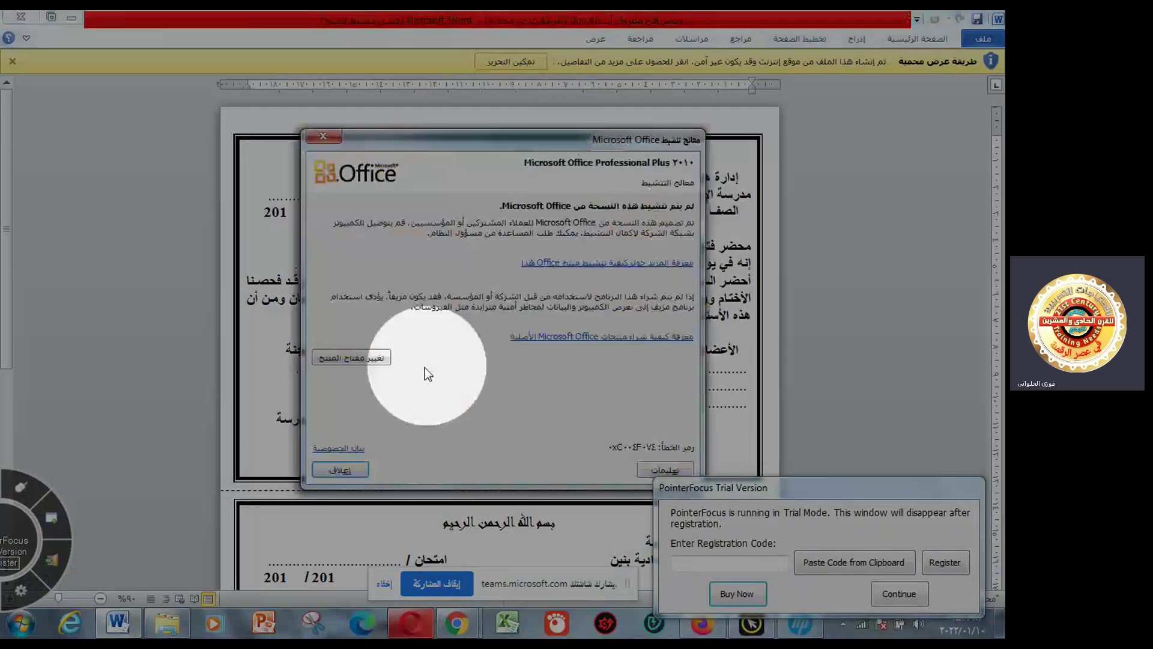
pyautogui.click(363, 475)
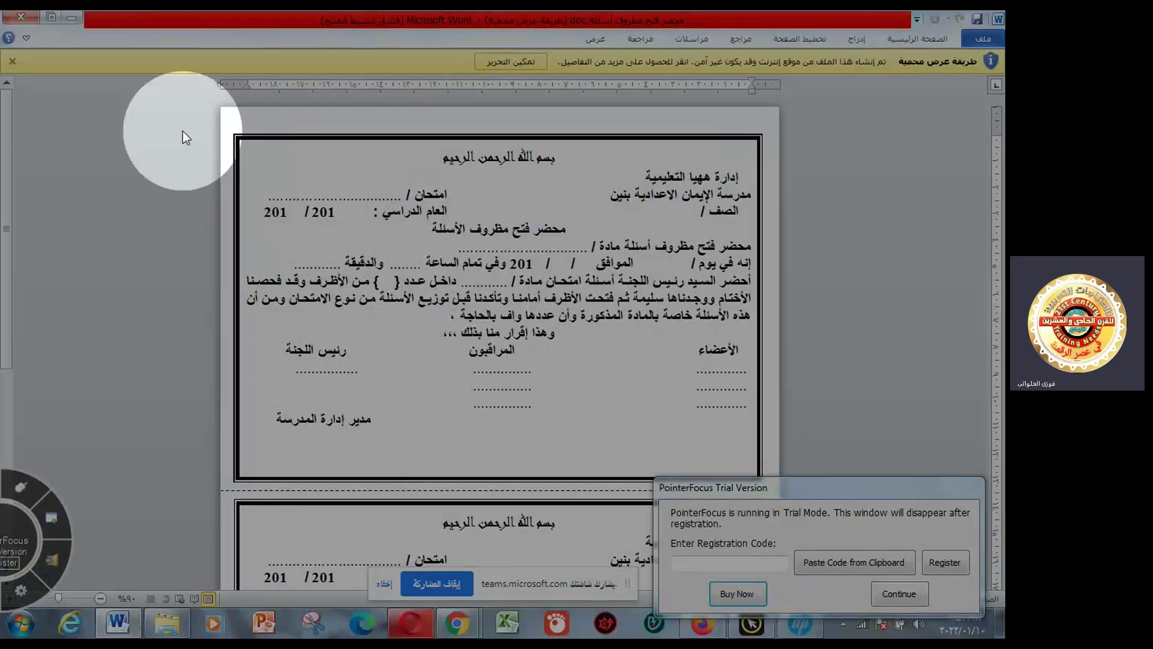
# - Close the محضر فتح مظروف أسئلة.doc form to return to the exam-period folder
pyautogui.click(27, 21)
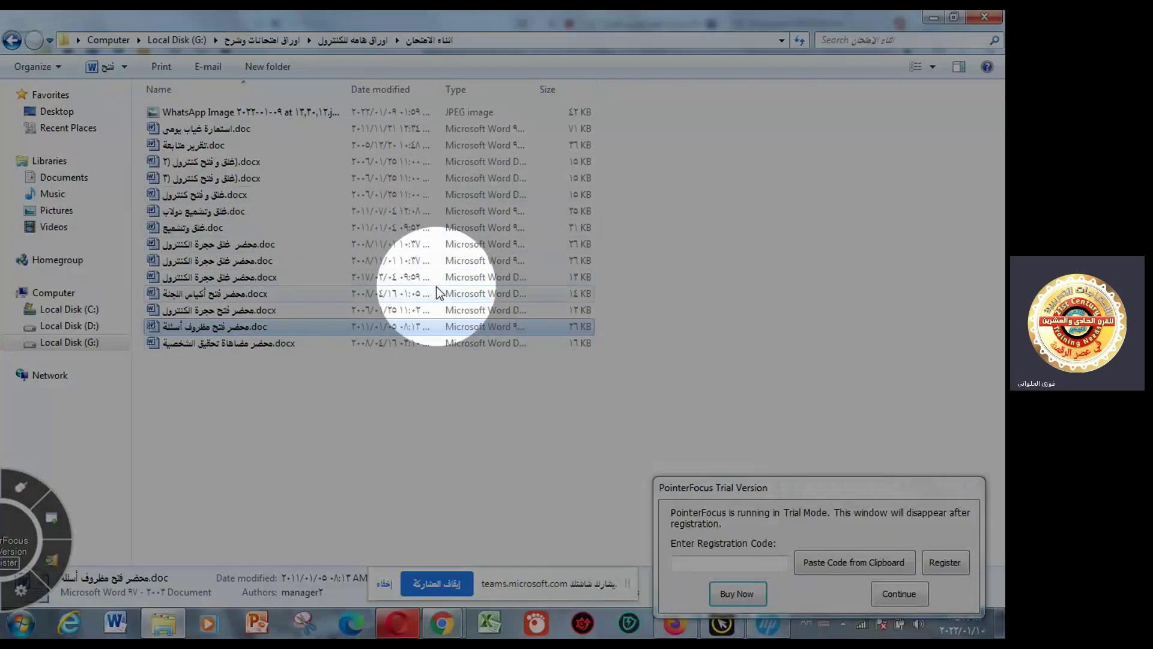
# - Open استمارة غياب يومى.doc, dismiss the activation notice, then close the form after review
pyautogui.click(277, 129)
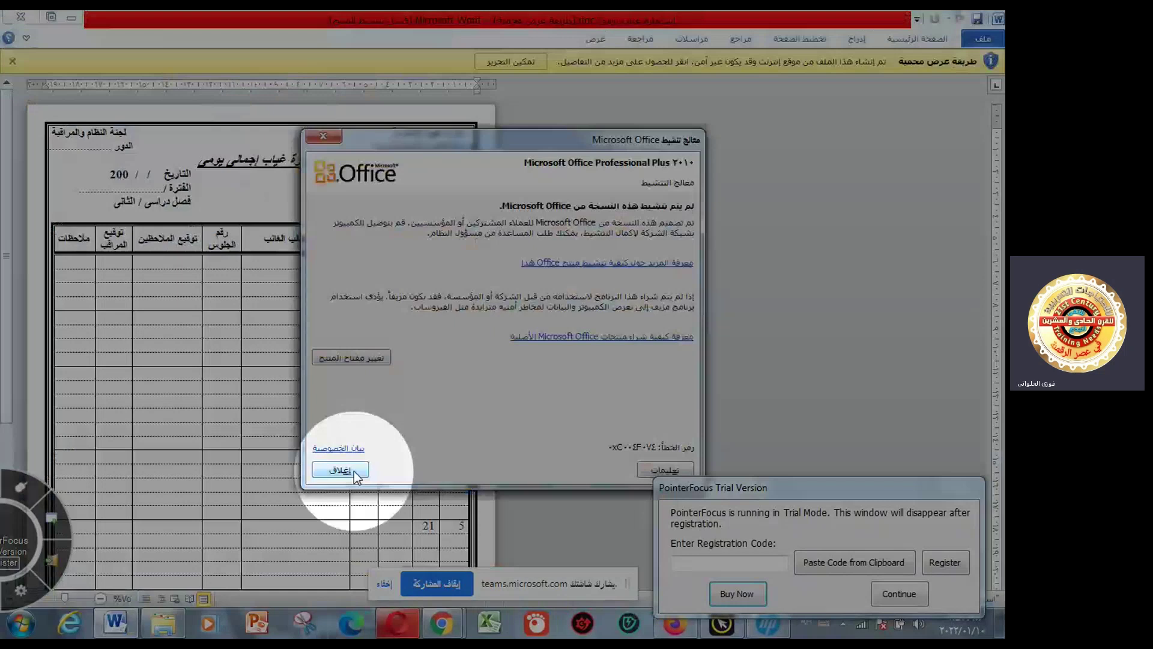
pyautogui.click(340, 470)
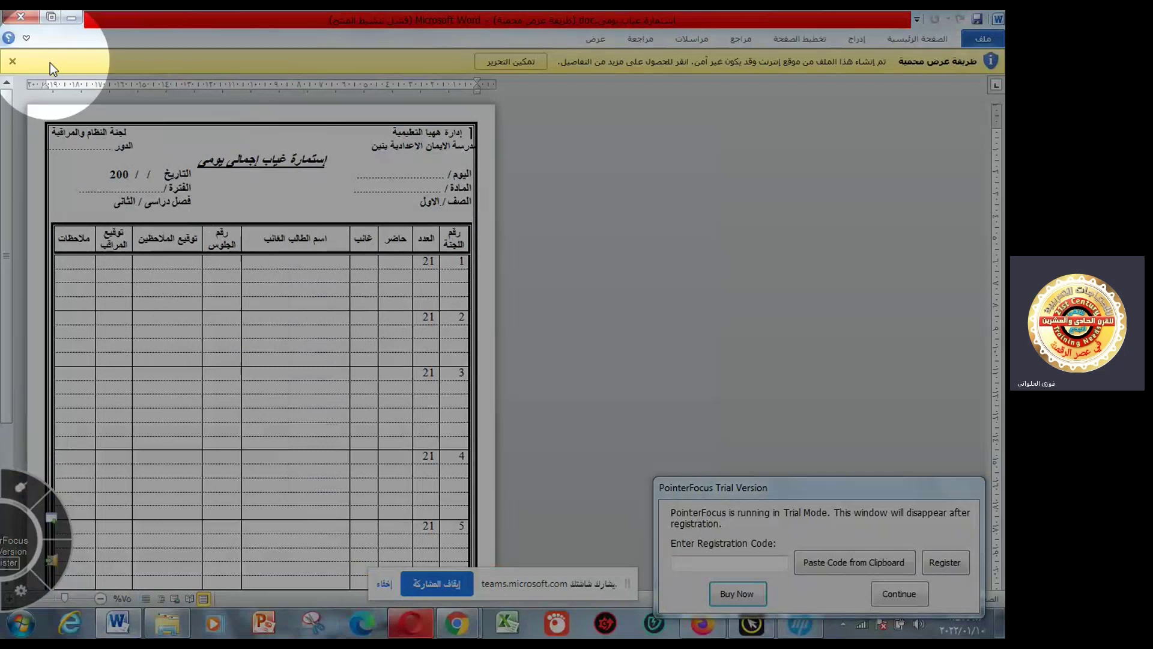
pyautogui.click(30, 20)
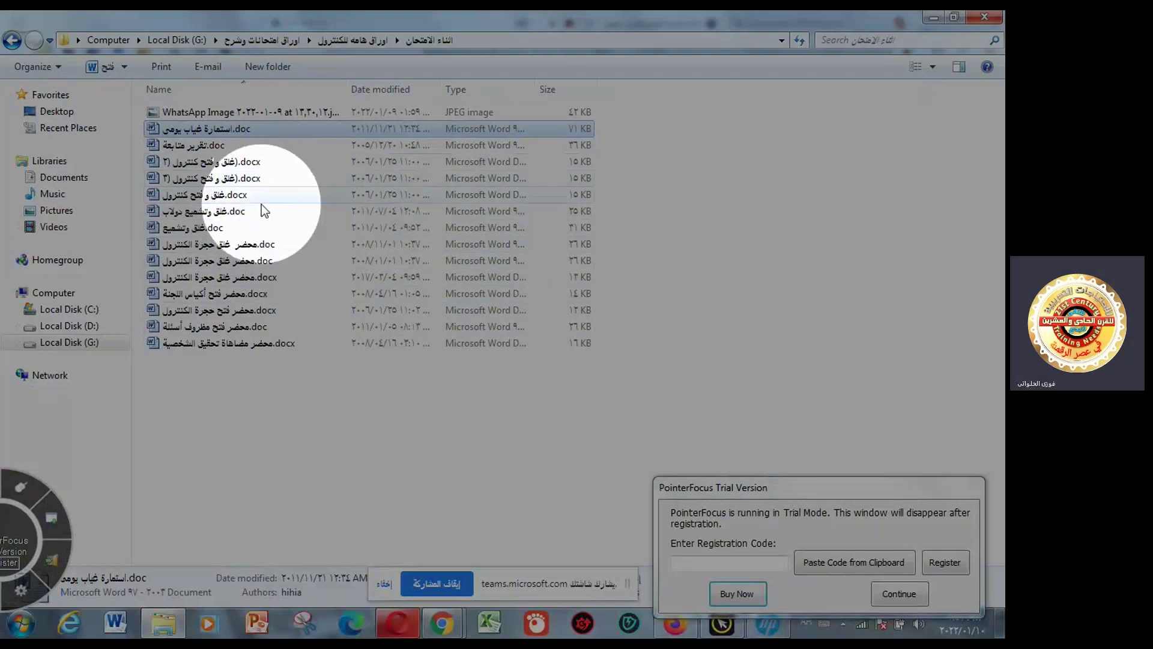
# - Go back to the parent exam-control folder and open the بعد الامتحانات folder
pyautogui.click(15, 42)
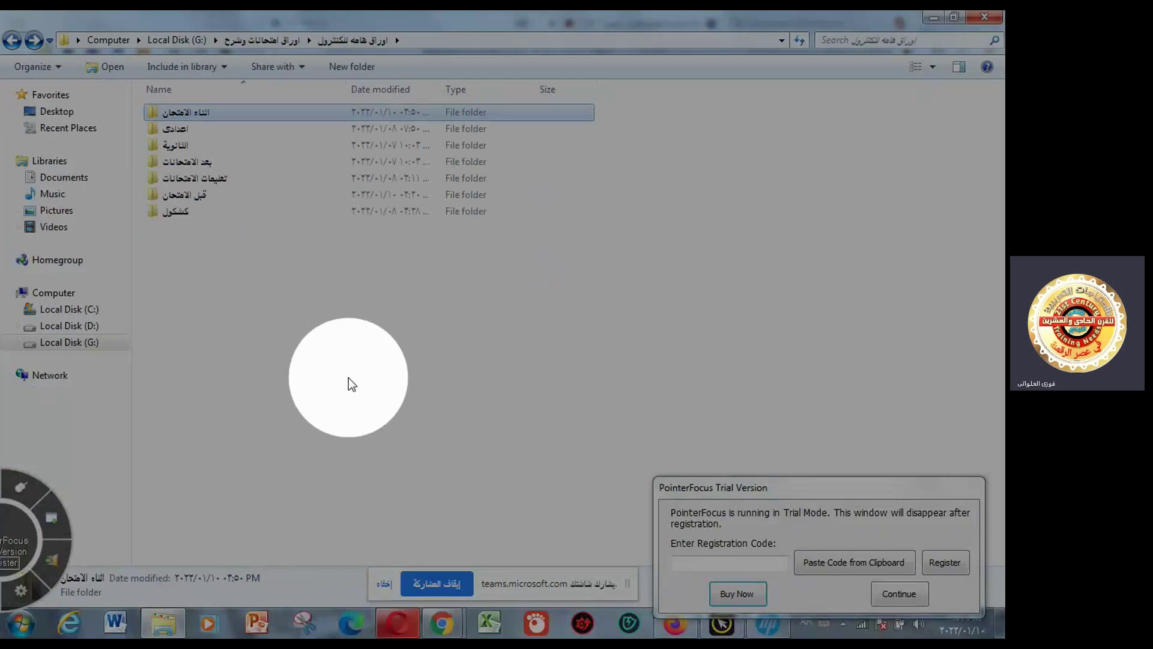
pyautogui.click(217, 162)
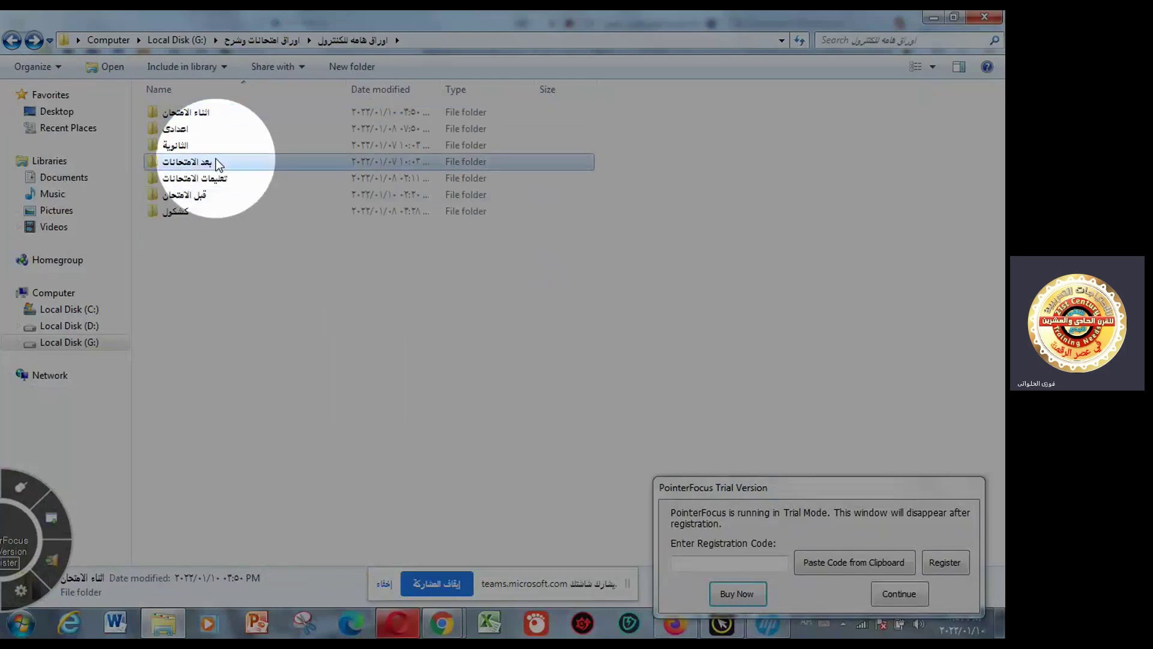
pyautogui.doubleClick(217, 162)
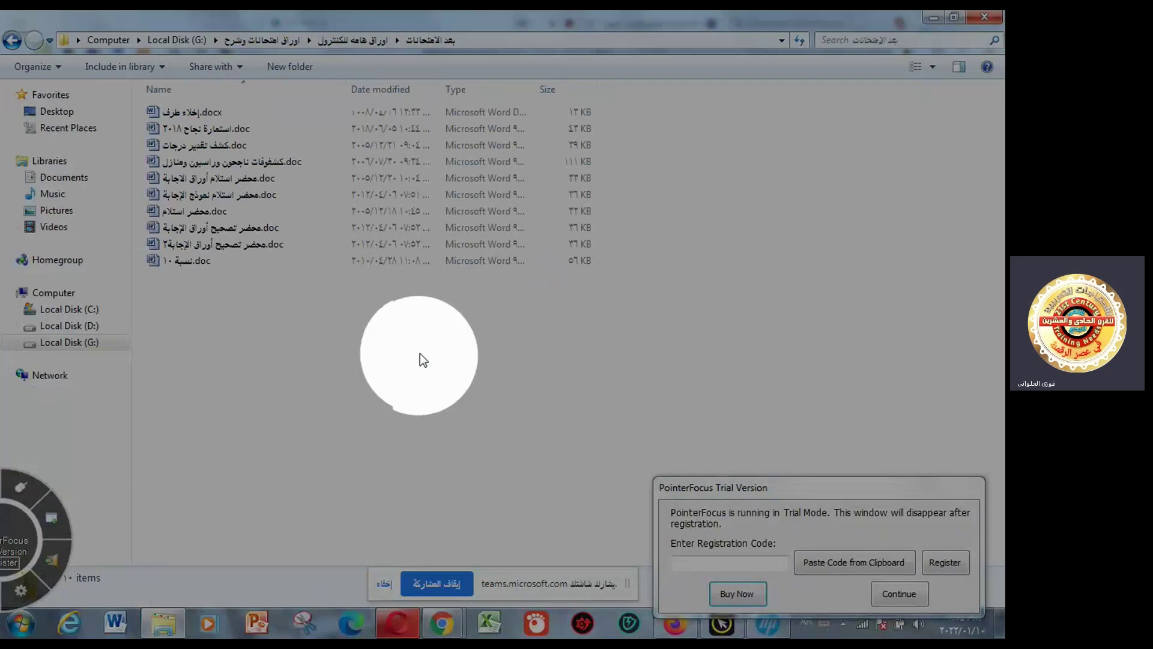
# - Open محضر تصحيح أوراق الإجابة.doc, dismiss the activation notice, and close it after review
pyautogui.doubleClick(258, 232)
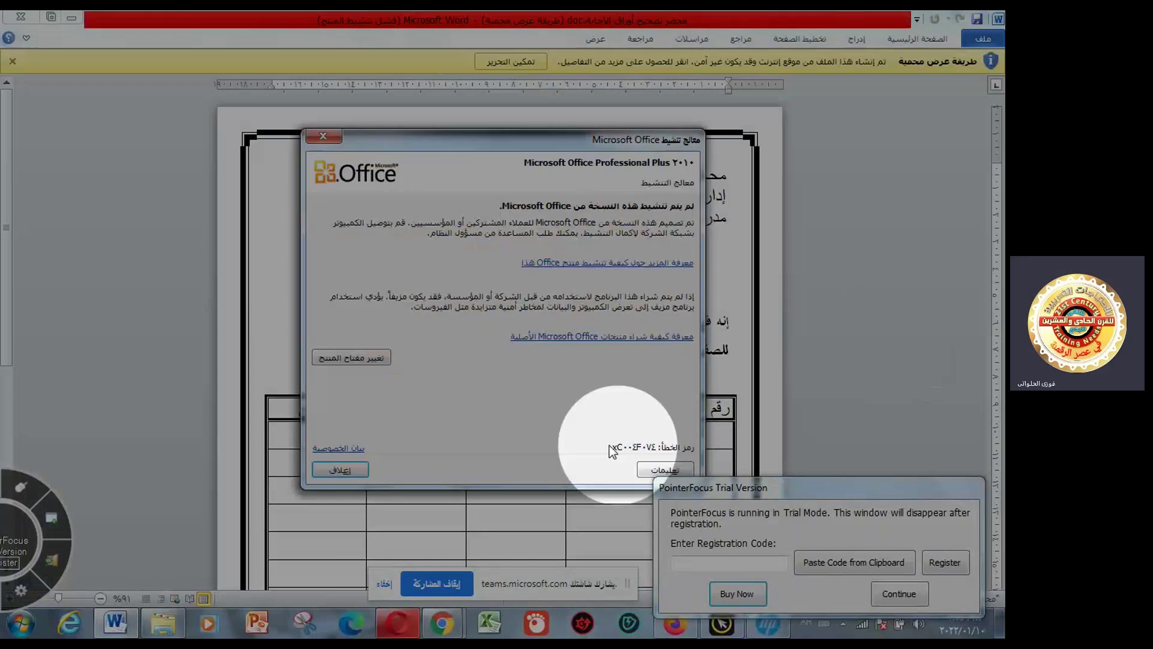
pyautogui.click(325, 467)
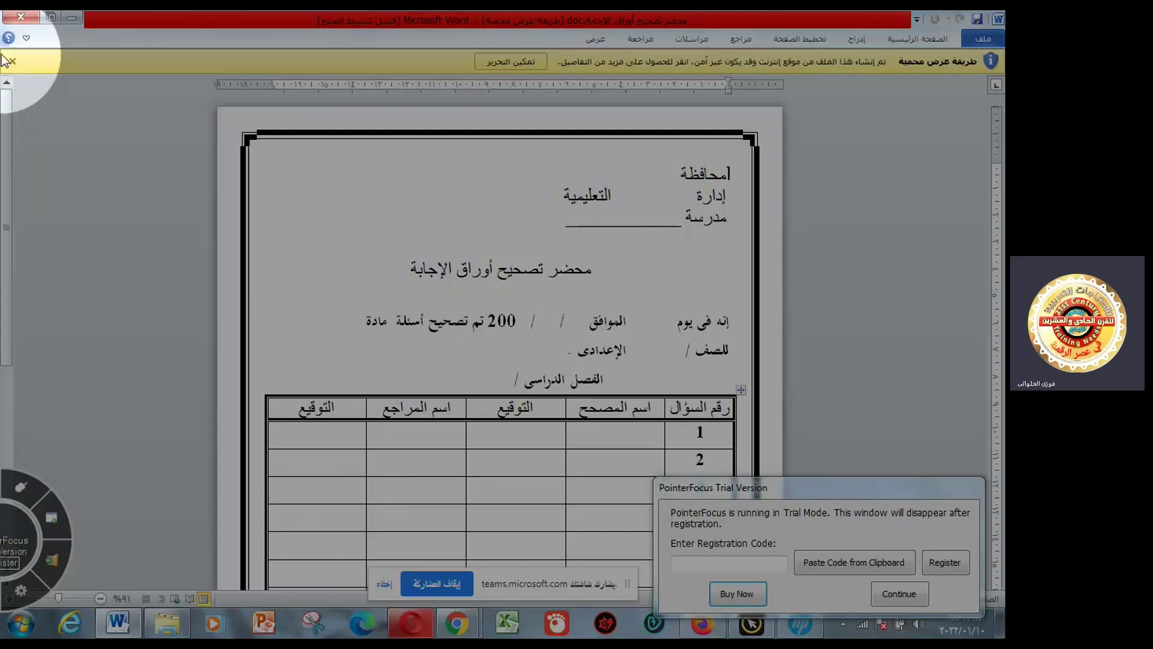
pyautogui.click(21, 21)
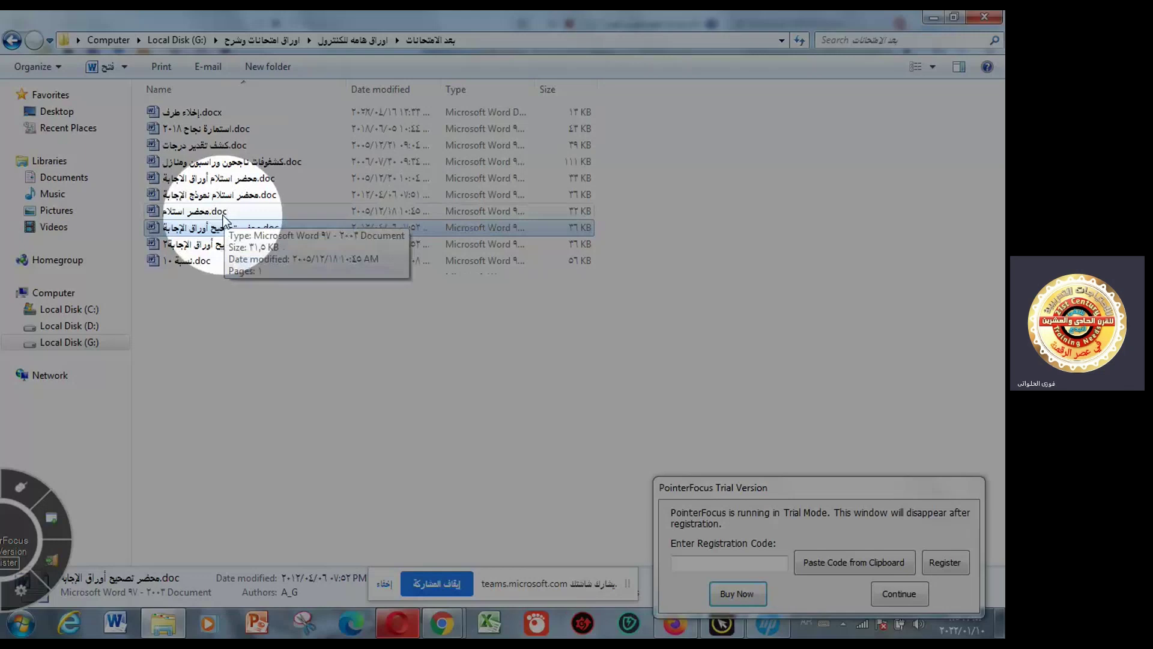
# - Open محضر استلام.doc from the بعد الامتحانات folder in Word
pyautogui.doubleClick(224, 215)
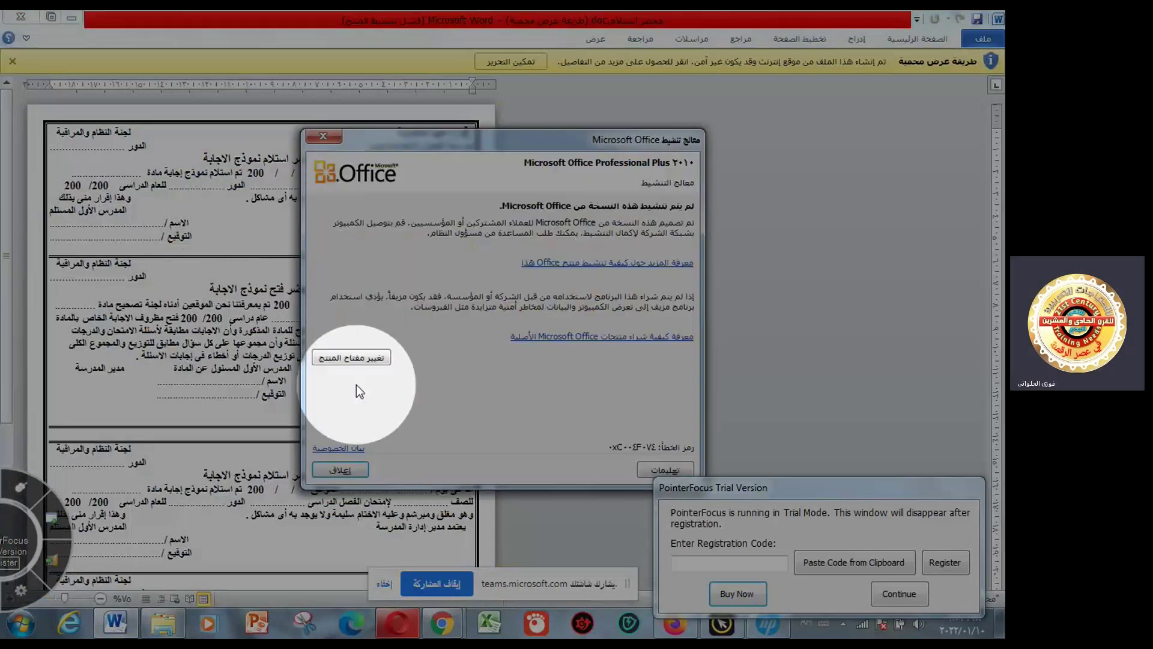
# - Dismiss the activation notice, review محضر استلام.doc, then close it
pyautogui.click(340, 469)
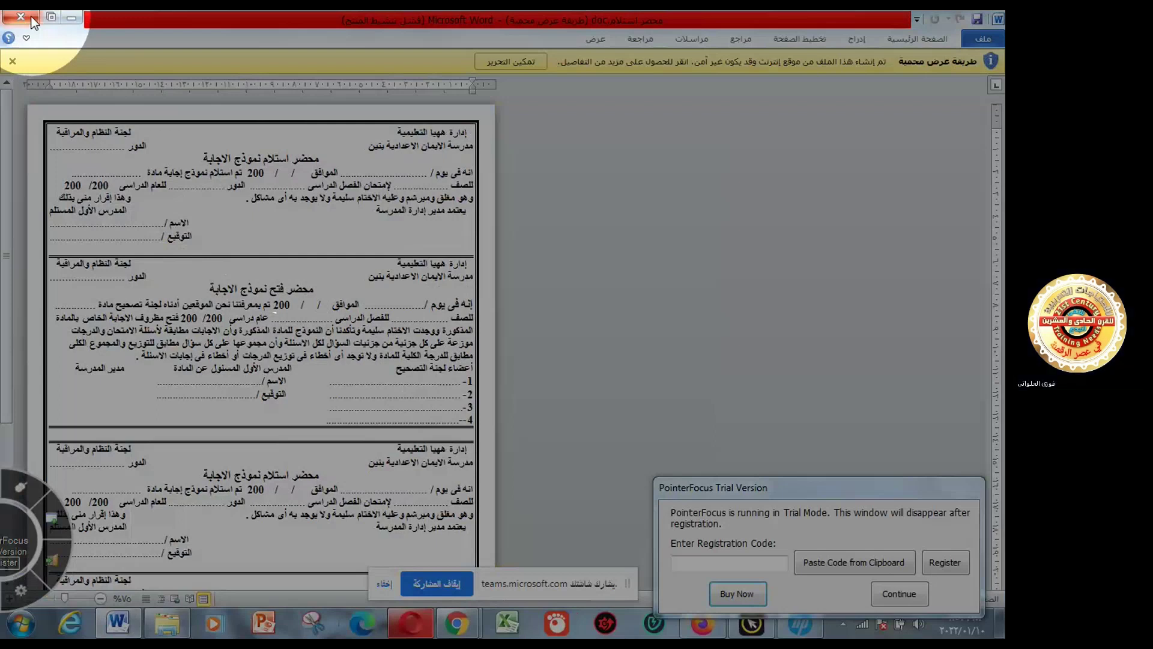
pyautogui.click(32, 20)
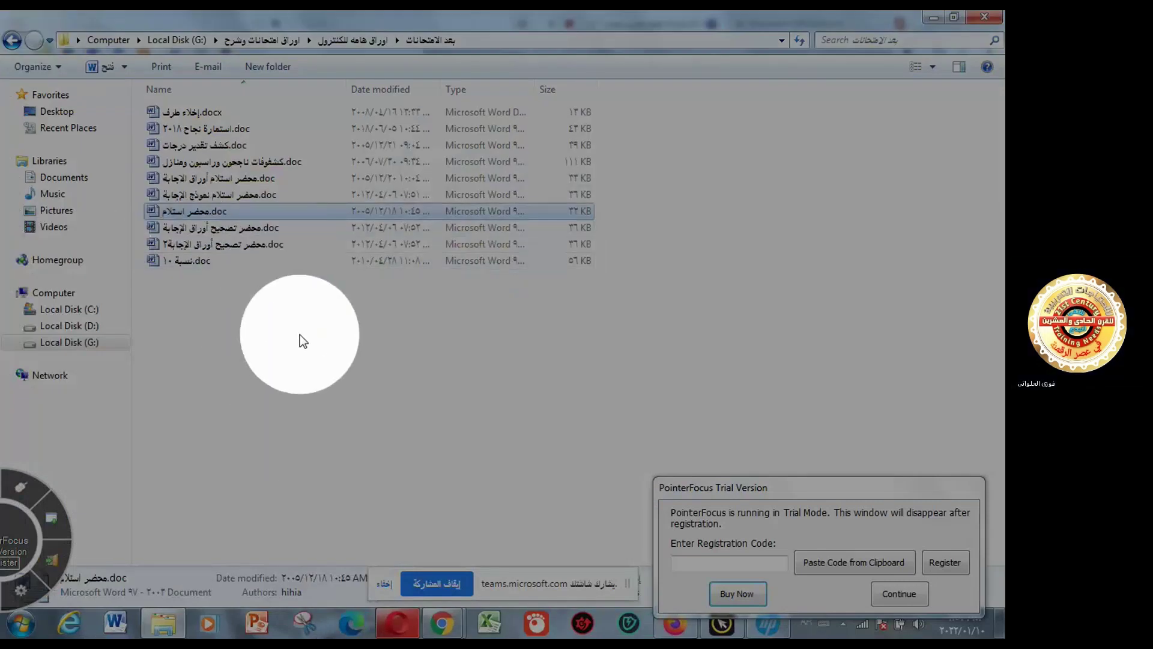
# - Open محضر استلام أوراق الاجابة.doc in Word and dismiss the activation notice
pyautogui.click(249, 184)
pyautogui.doubleClick(250, 184)
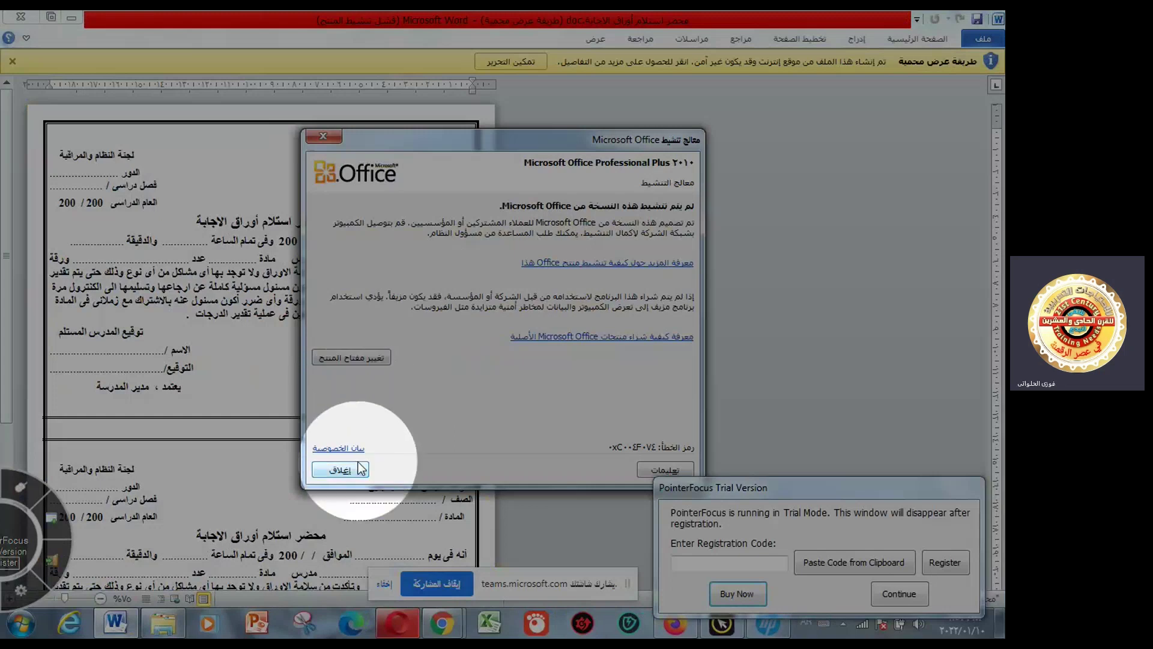
pyautogui.click(340, 470)
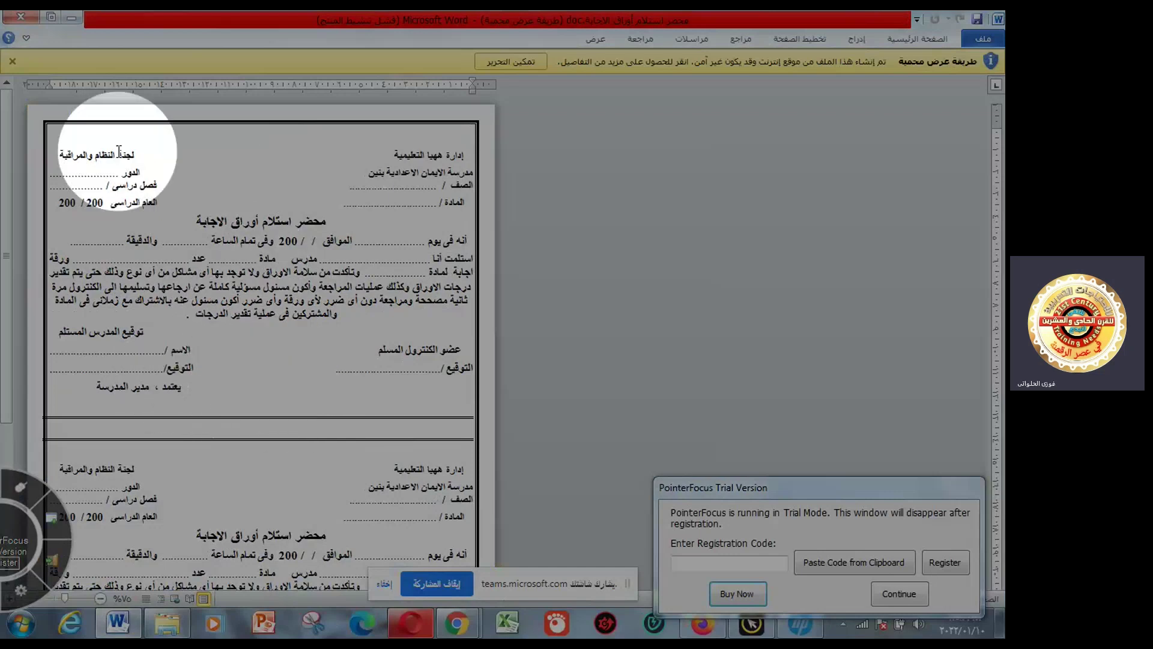
# - Close محضر استلام أوراق الاجابة.doc to return to the بعد الامتحانات listing
pyautogui.click(32, 22)
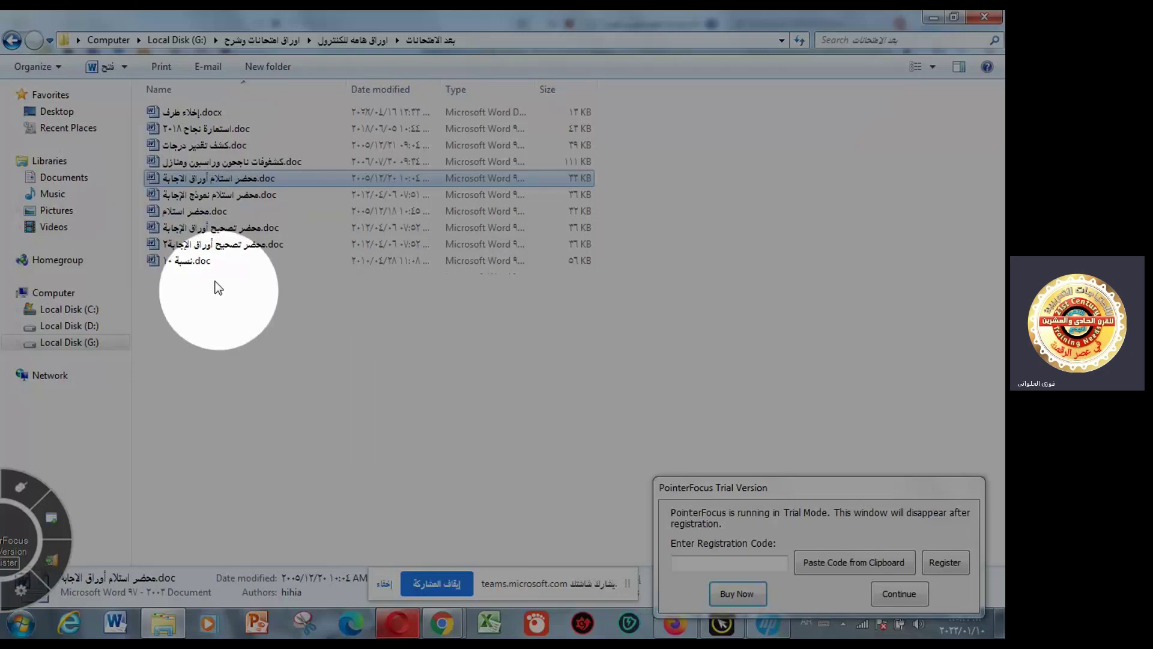
pyautogui.doubleClick(225, 150)
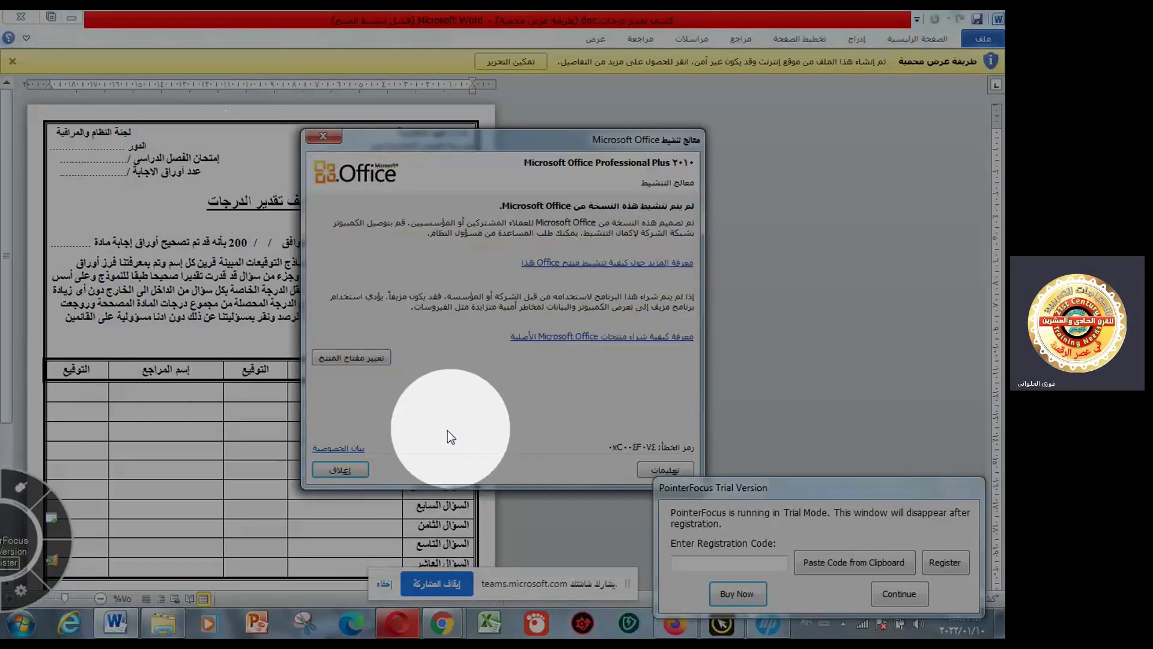
pyautogui.click(340, 470)
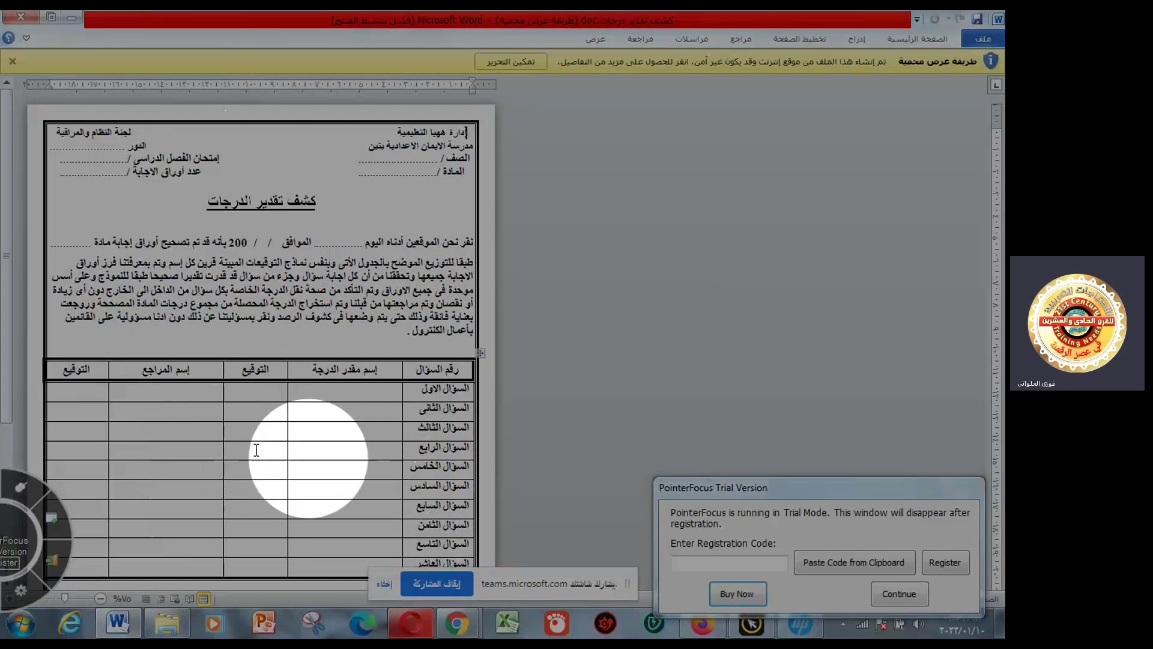
pyautogui.click(27, 17)
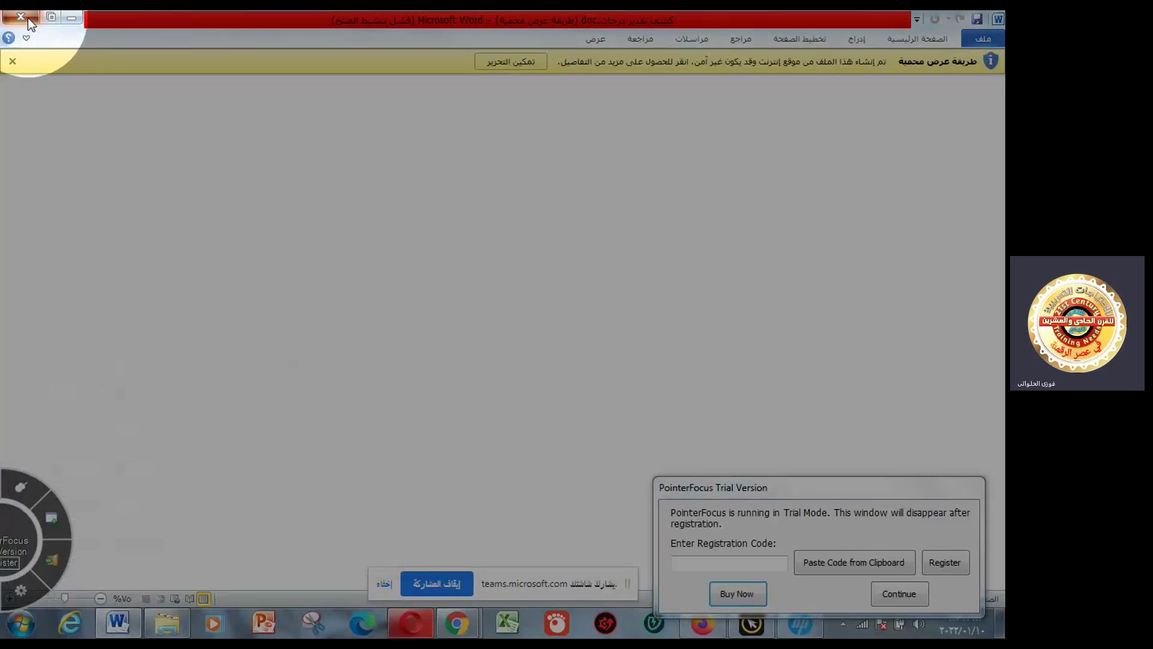
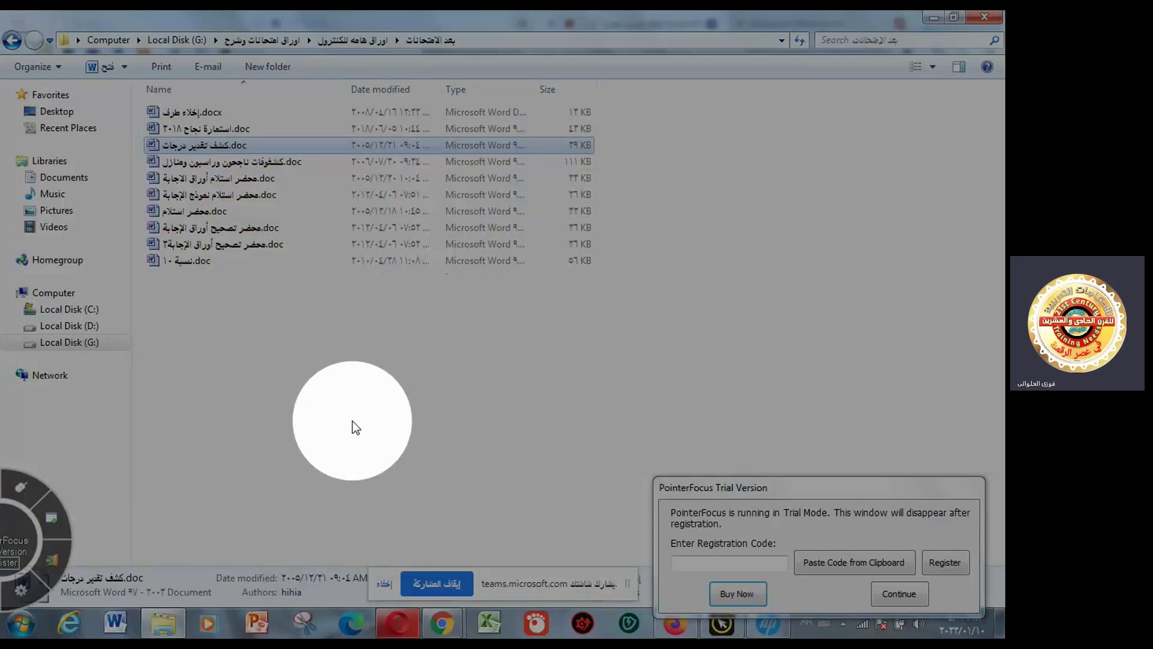
# - Open استمارة نجاح ٢٠١٨.doc from the بعد الامتحانات folder in Word
pyautogui.click(228, 135)
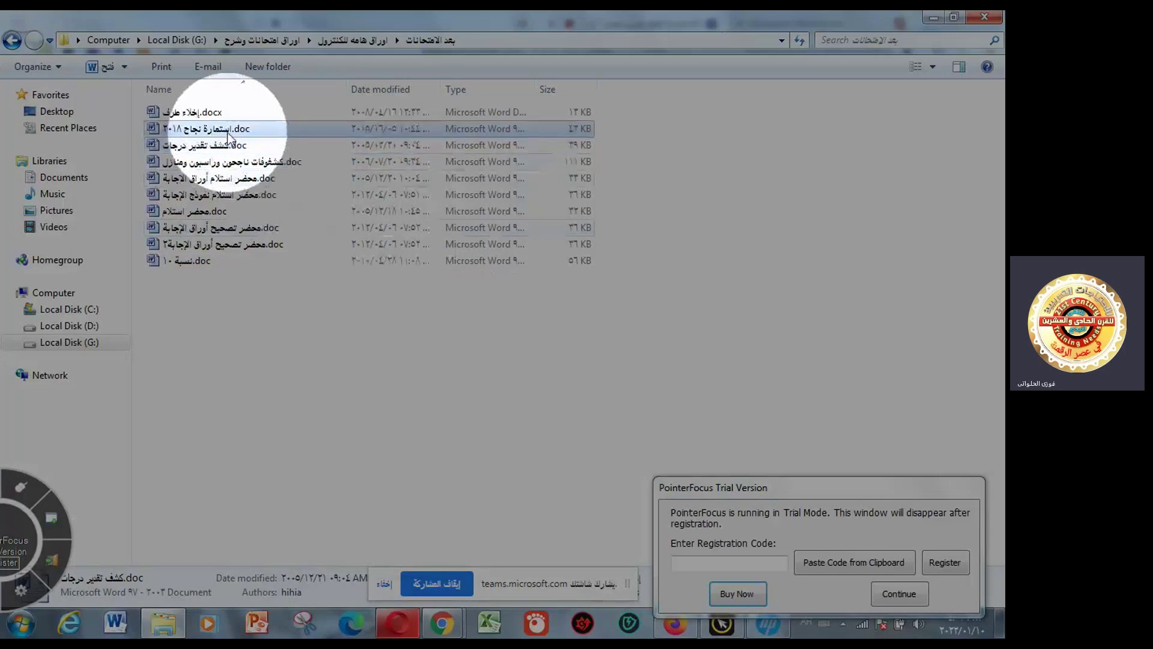
pyautogui.doubleClick(228, 134)
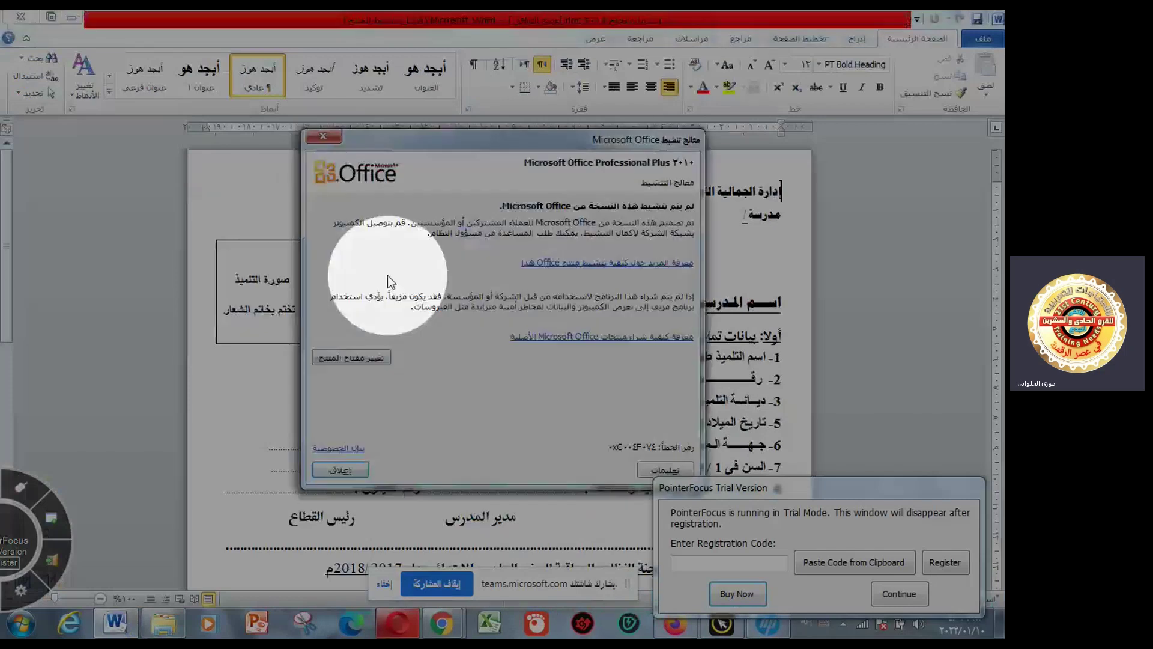
# - Dismiss the activation notice and change the card heading's 2017 / 2018 to 2021 / 2022
pyautogui.press('Escape')
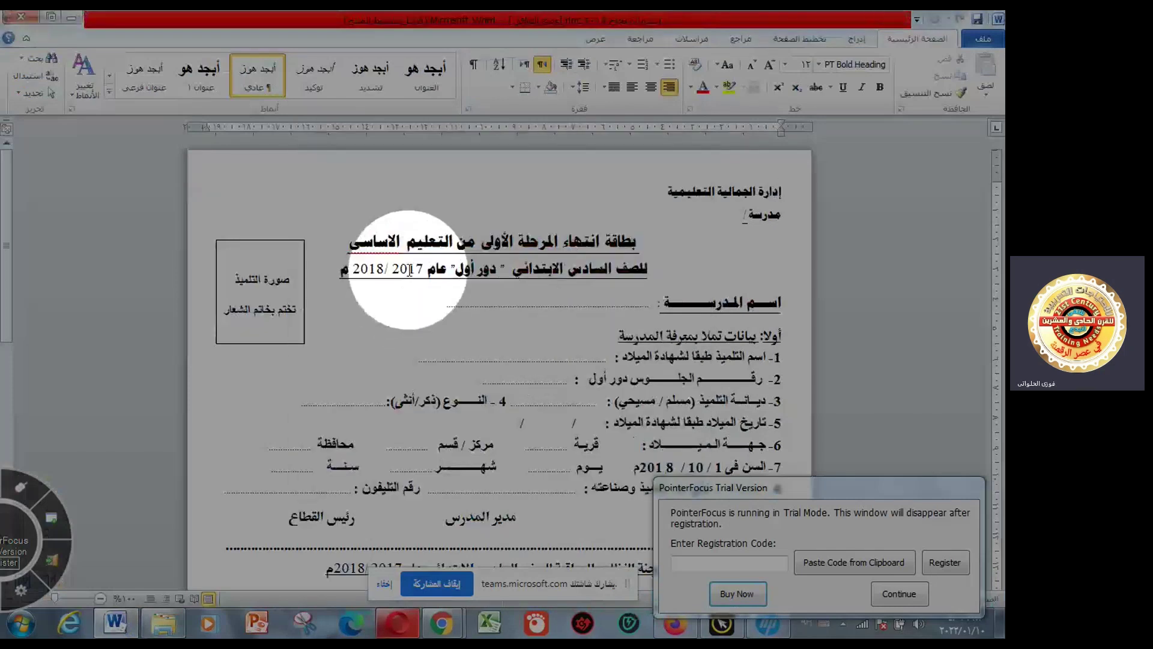
pyautogui.moveTo(409, 269); pyautogui.dragTo(423, 269)
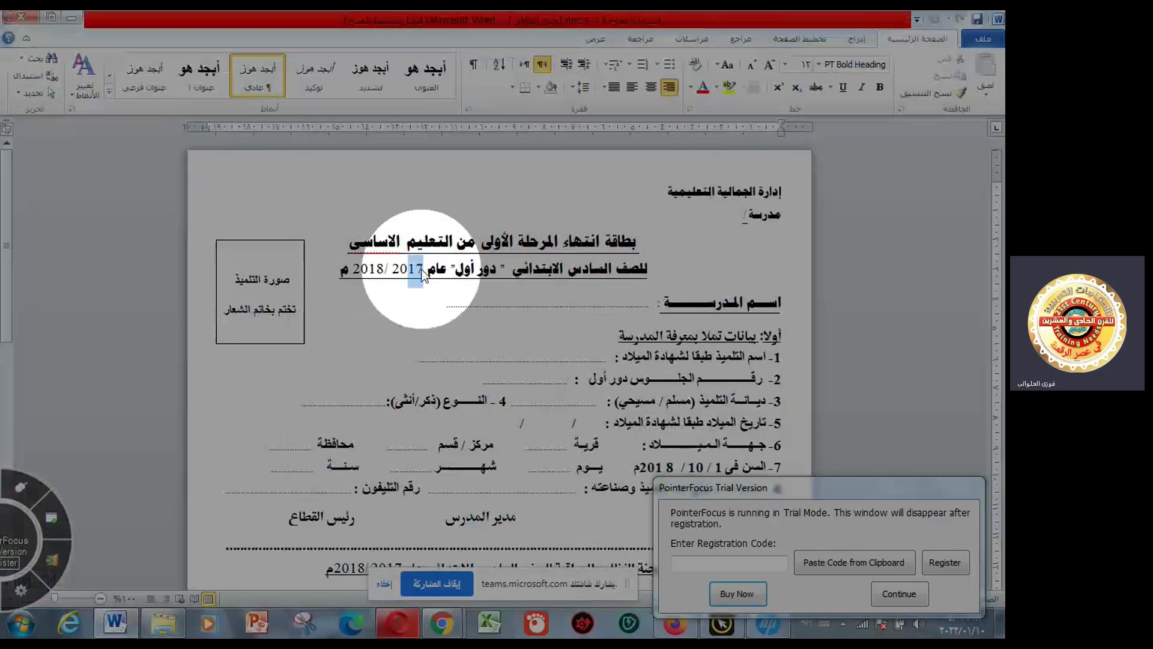
pyautogui.press('BackSpace')
pyautogui.press('BackSpace')
pyautogui.write('21')
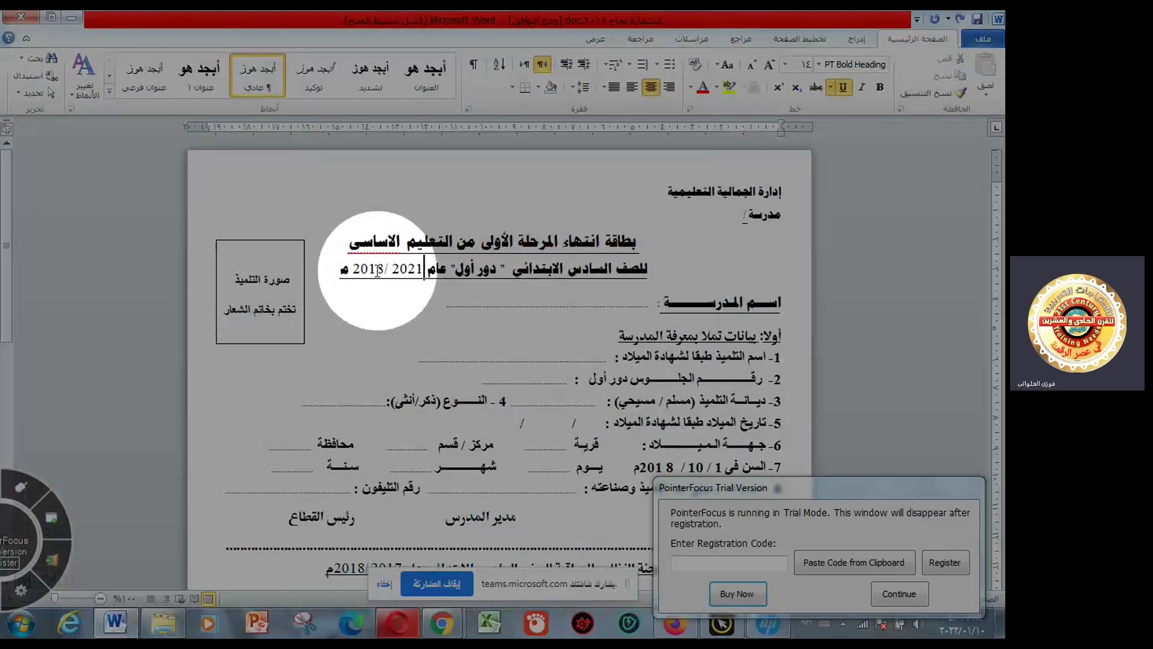
pyautogui.click(369, 268)
pyautogui.moveTo(369, 268); pyautogui.dragTo(384, 273)
pyautogui.write('22')
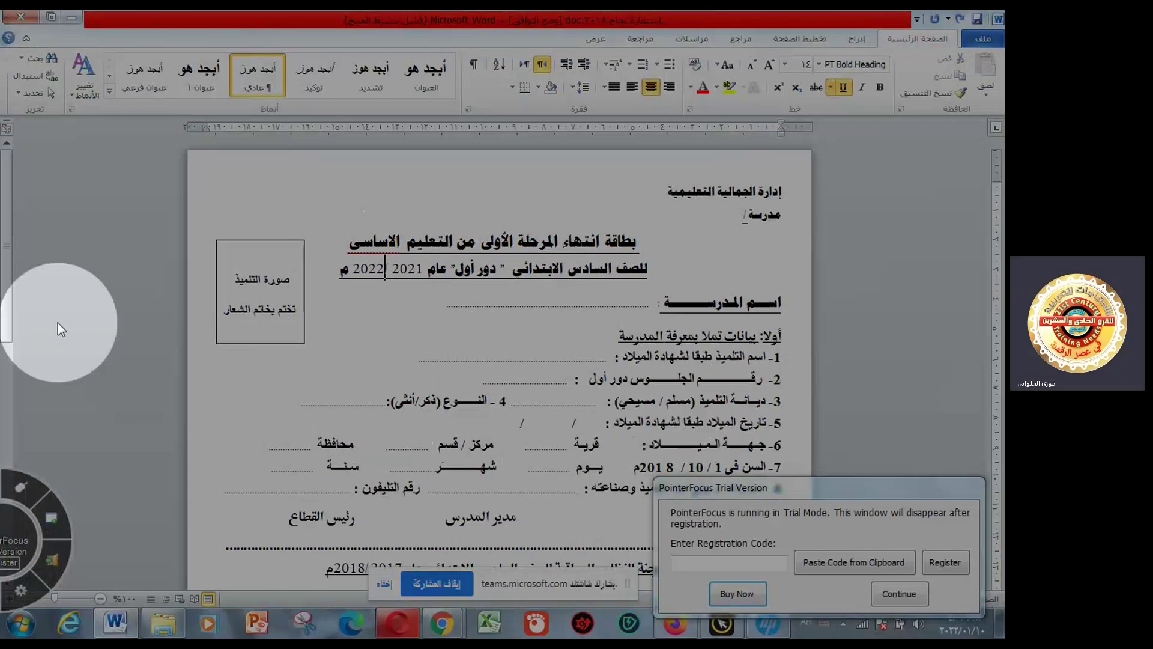
pyautogui.moveTo(6, 283); pyautogui.dragTo(3, 466)
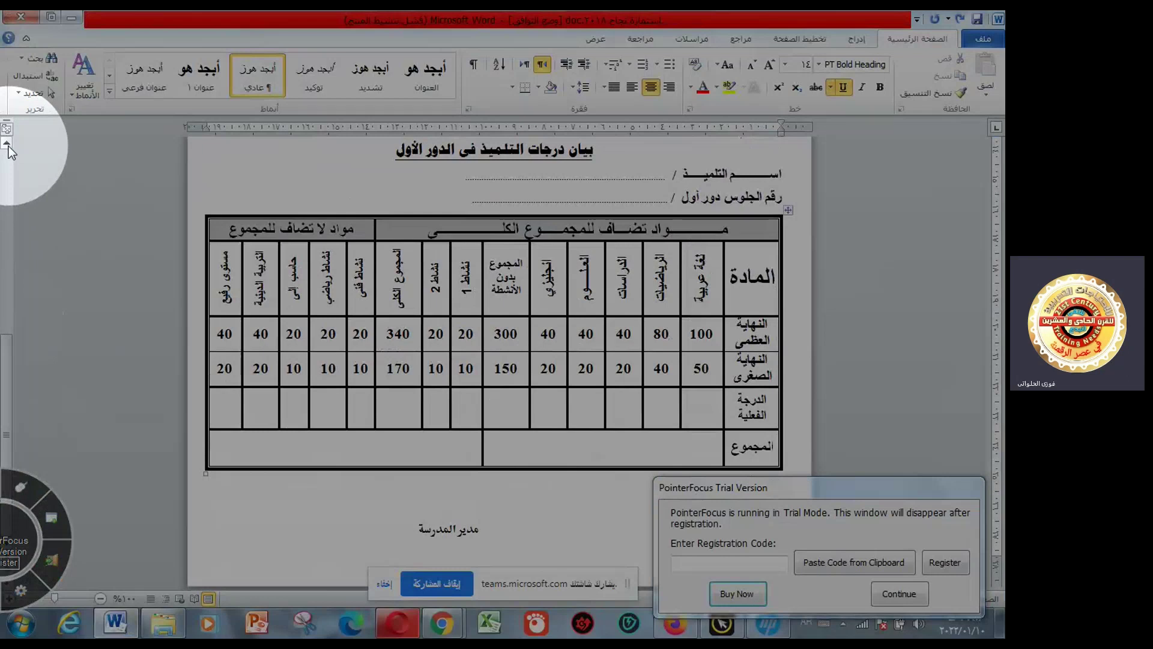
pyautogui.scroll(3, 8, 146)
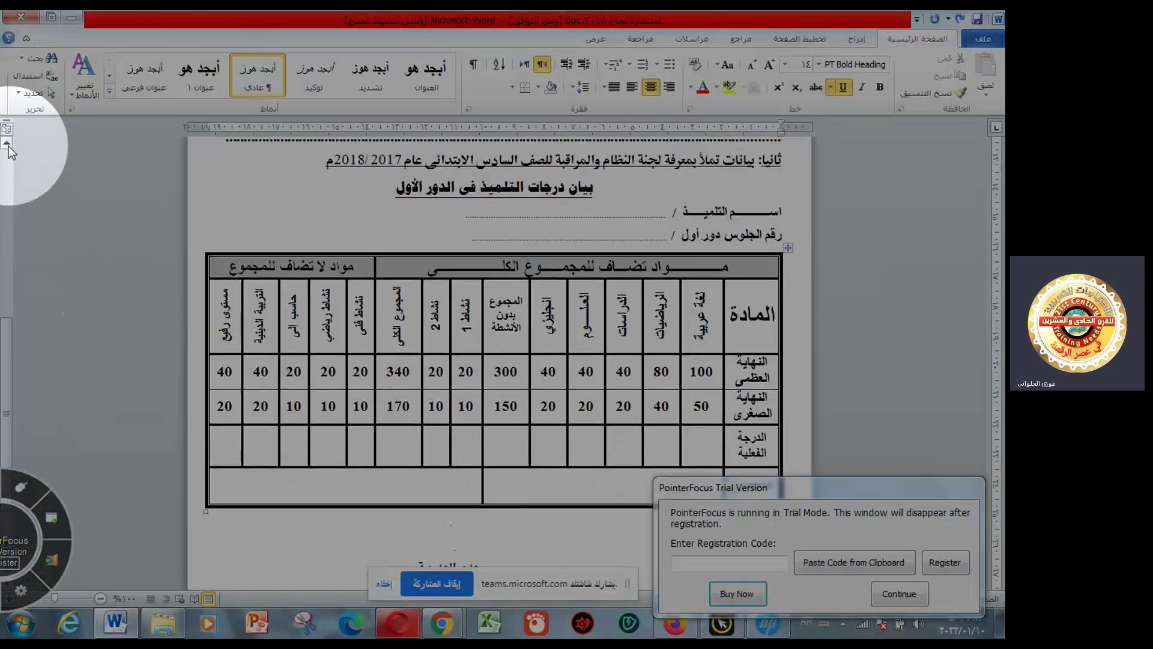
pyautogui.scroll(8, 9, 146)
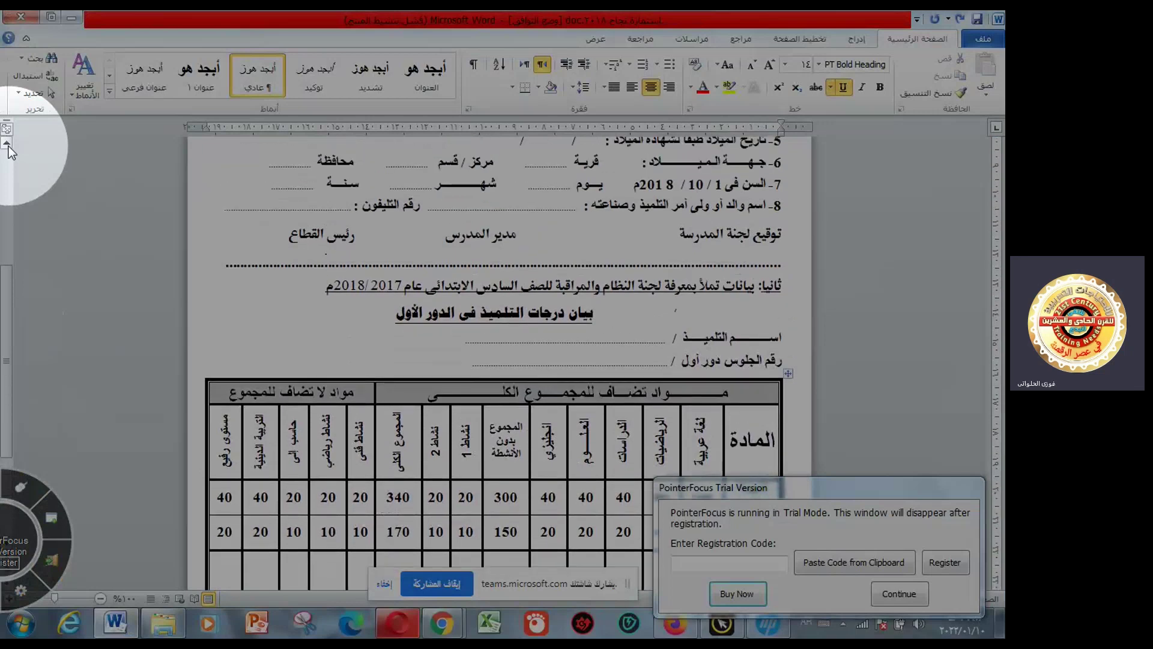
pyautogui.scroll(3, 9, 146)
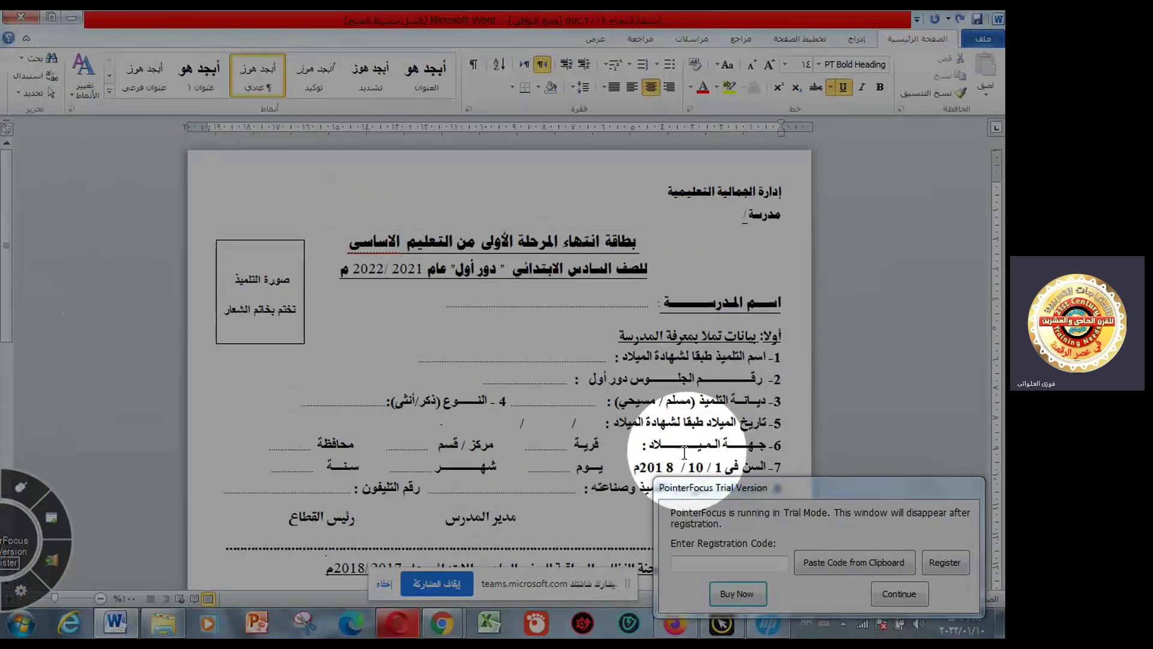
# - Edit line 7's age reference date so it reads 1 / 10 / 2021 instead of 2018
pyautogui.moveTo(637, 466); pyautogui.dragTo(673, 461)
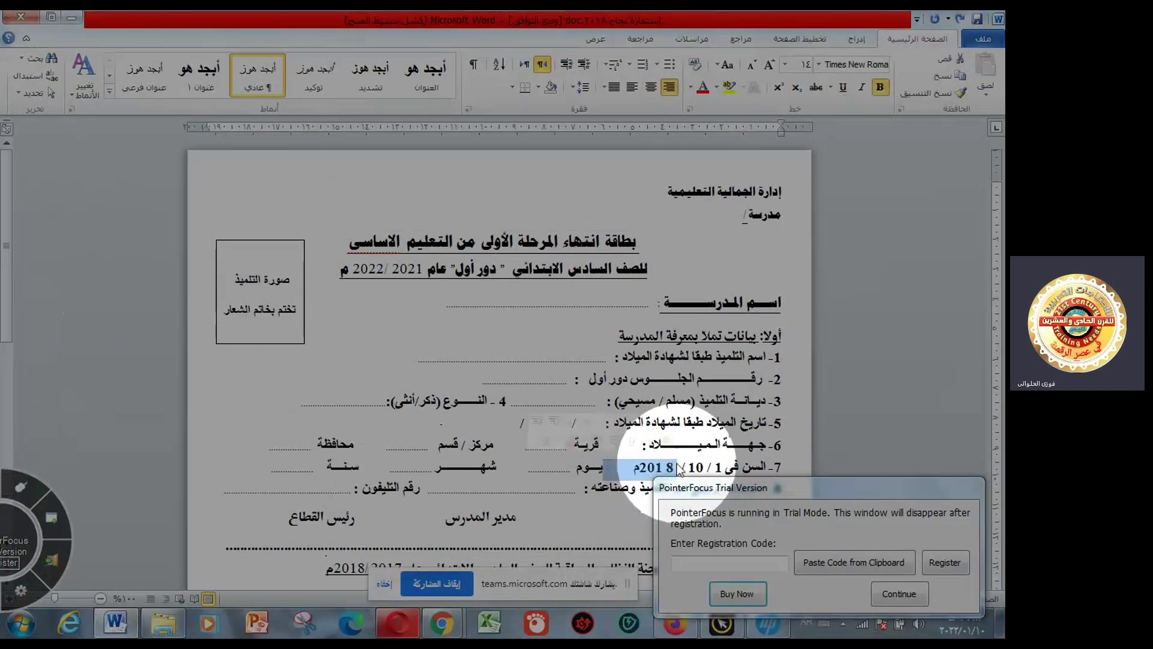
pyautogui.click(673, 463)
pyautogui.press('BackSpace')
pyautogui.write('1')
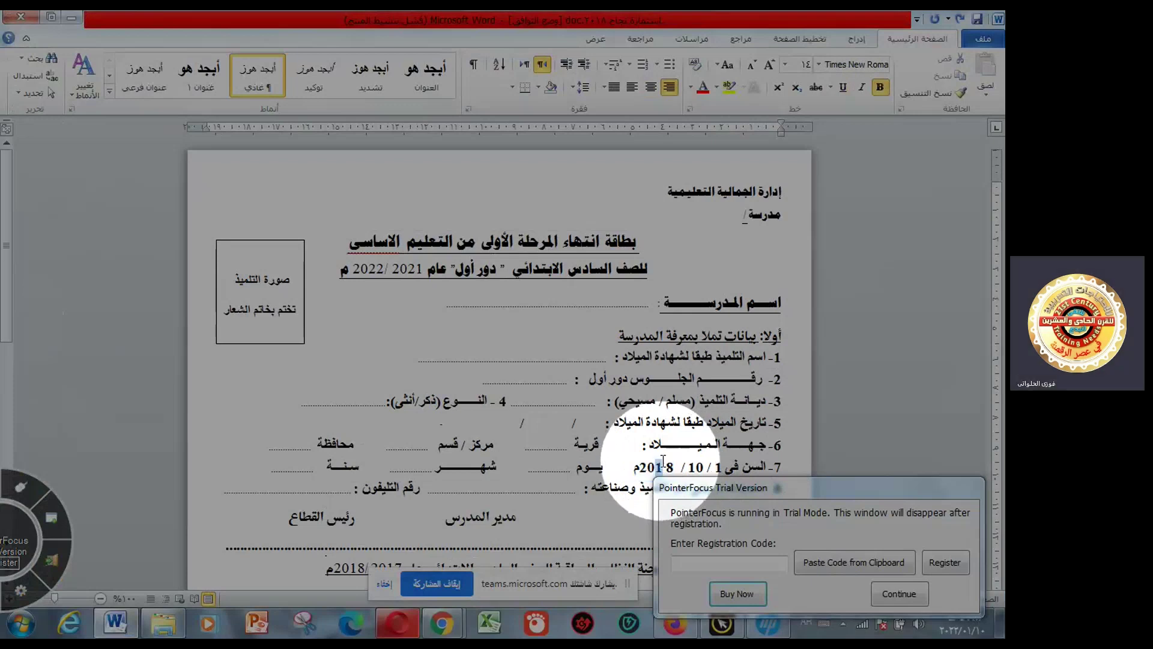
pyautogui.moveTo(637, 466); pyautogui.dragTo(670, 461)
pyautogui.click(674, 465)
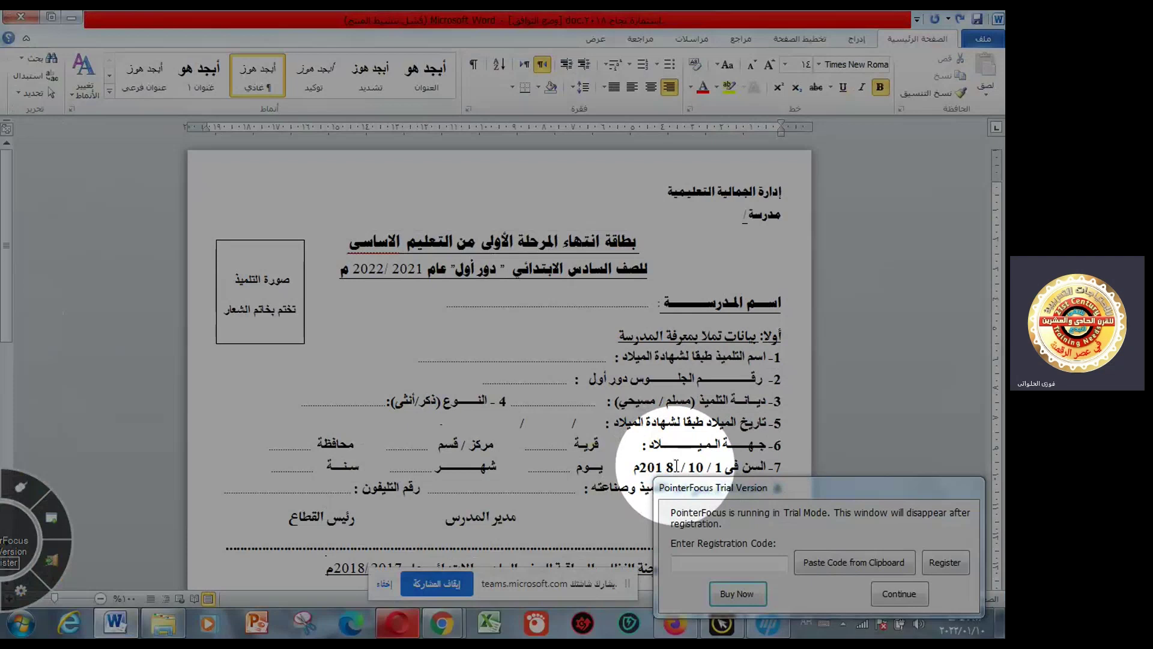
pyautogui.press('BackSpace')
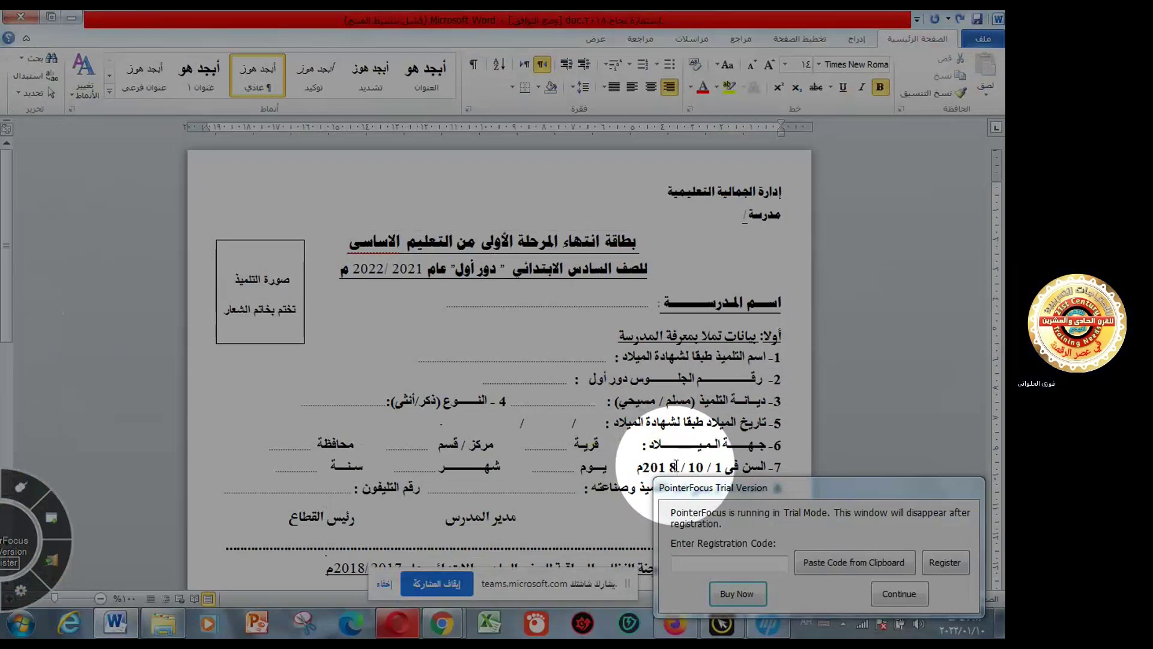
pyautogui.press('BackSpace')
pyautogui.press('BackSpace')
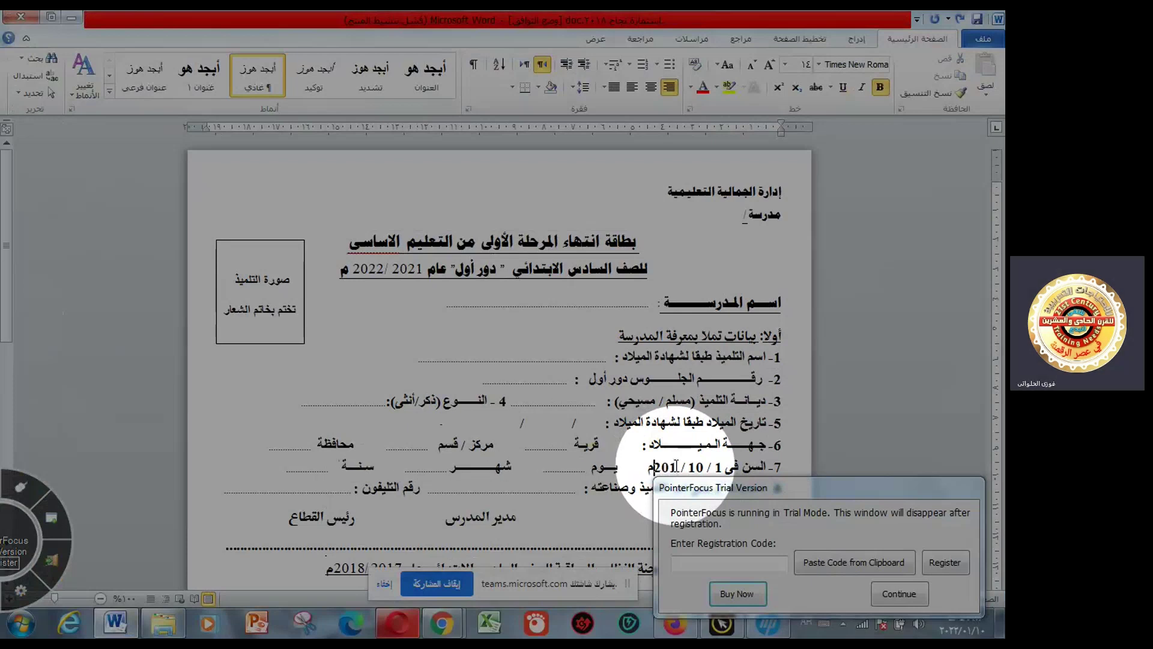
pyautogui.press('BackSpace')
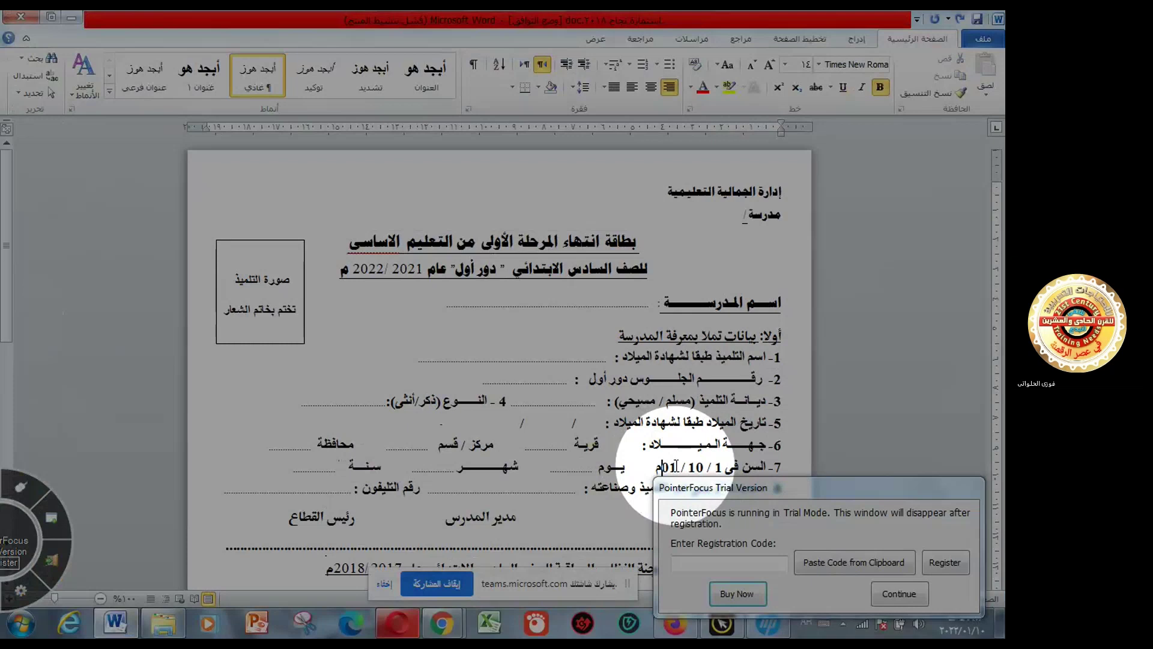
pyautogui.write('202')
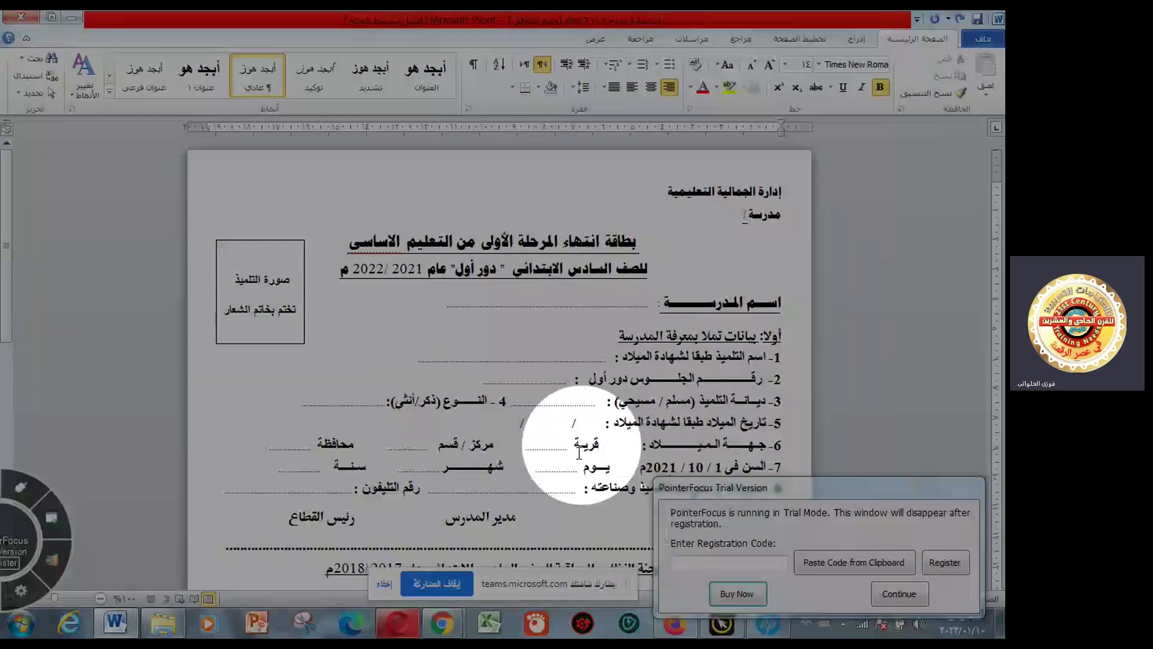
# - Close the success form document, saving the changes
pyautogui.click(32, 15)
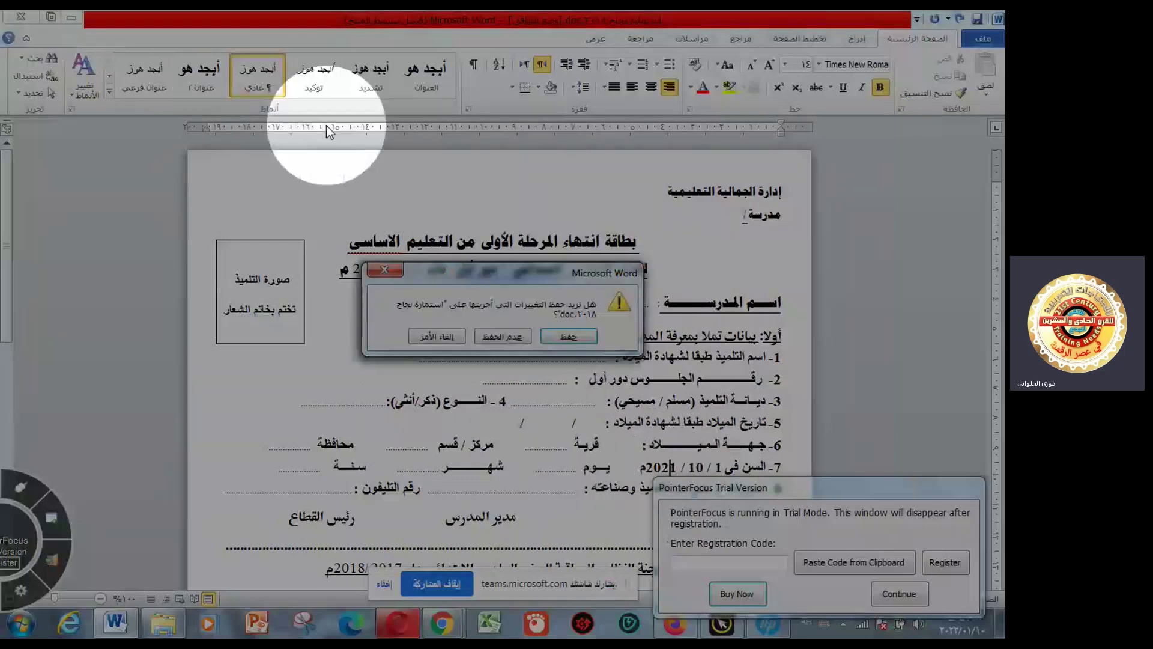
pyautogui.click(568, 337)
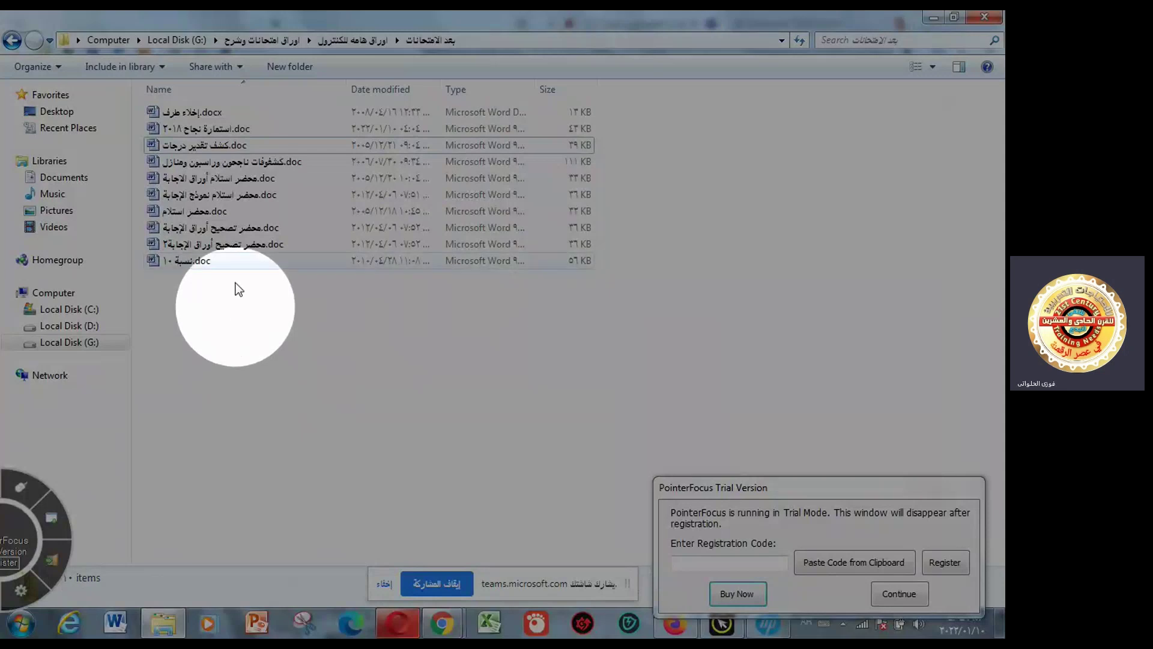
# - Open the clearance form إخلاء طرف.docx in Word
pyautogui.doubleClick(206, 114)
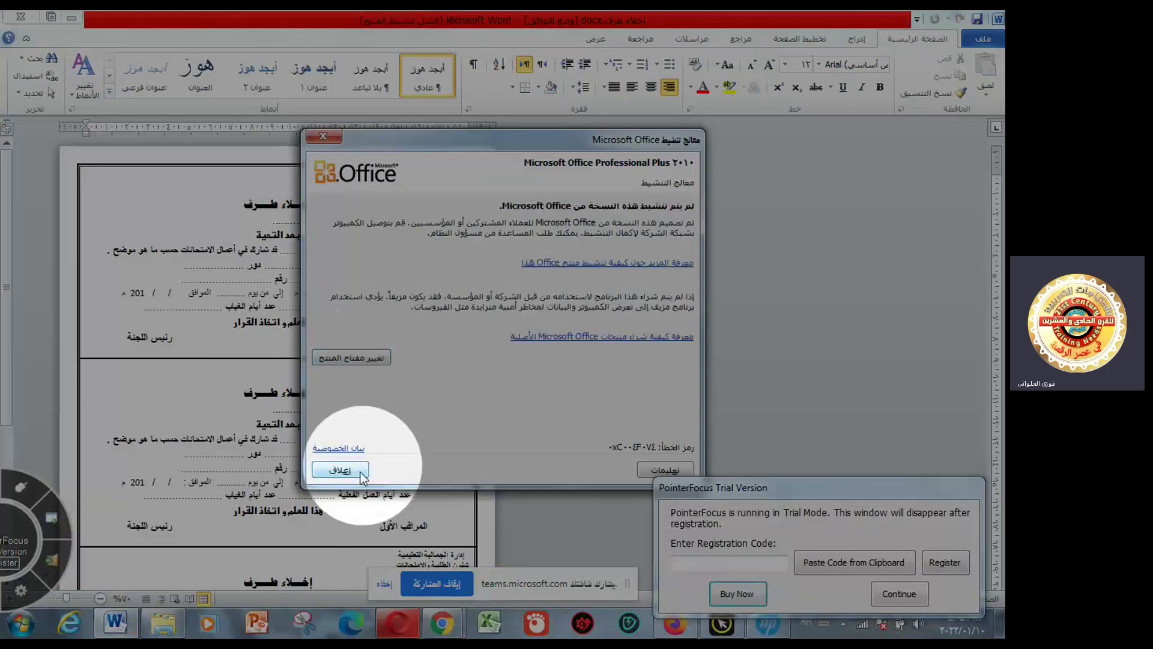
# - Dismiss the Office activation notice, then close the إخلاء طرف clearance form
pyautogui.click(340, 470)
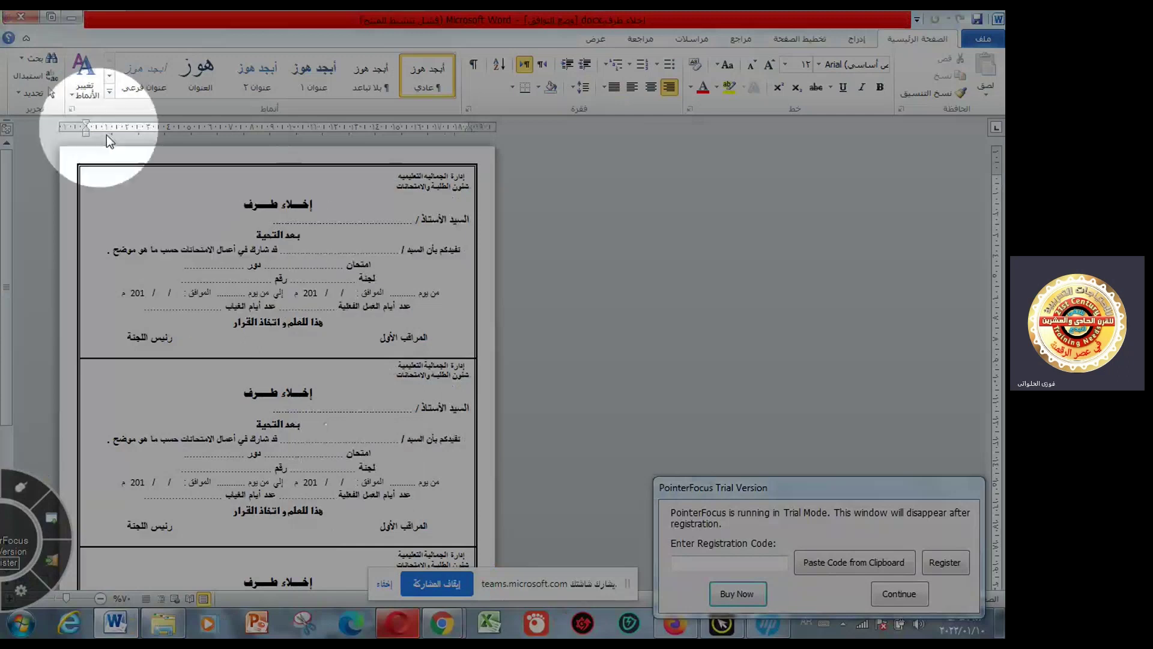
pyautogui.click(21, 17)
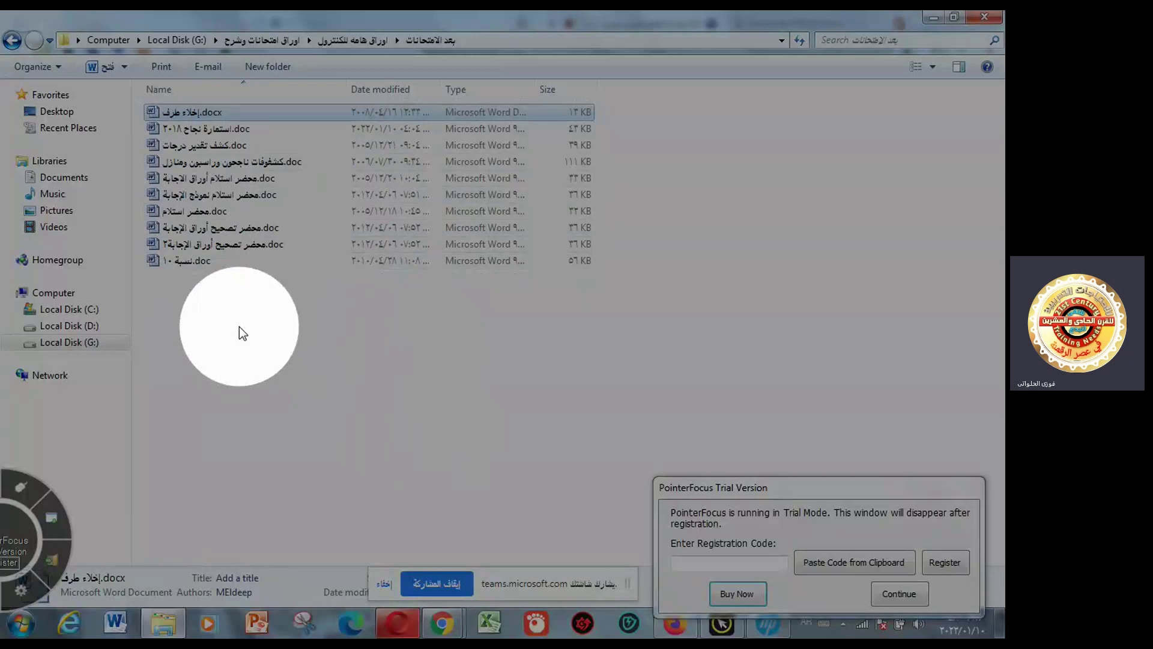
# - Go back two levels to the اوراق امتحانات وشرح folder
pyautogui.click(14, 42)
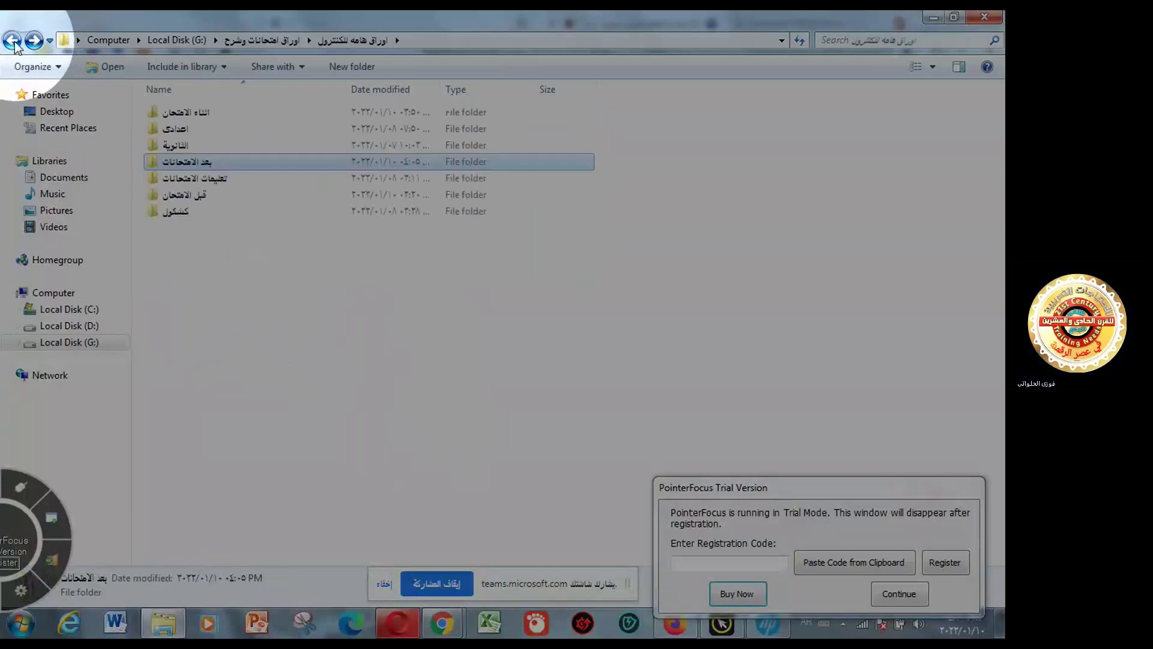
pyautogui.click(13, 42)
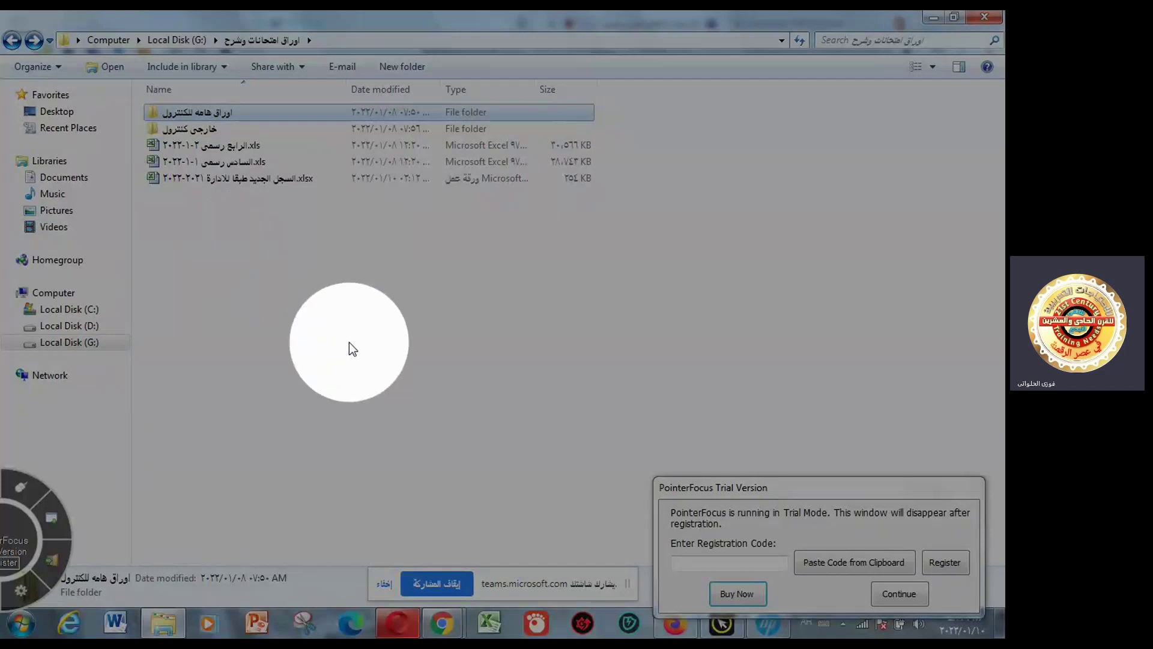
# - Open the الرابع رسمي .xls workbook and enter its password
pyautogui.click(228, 147)
pyautogui.doubleClick(229, 147)
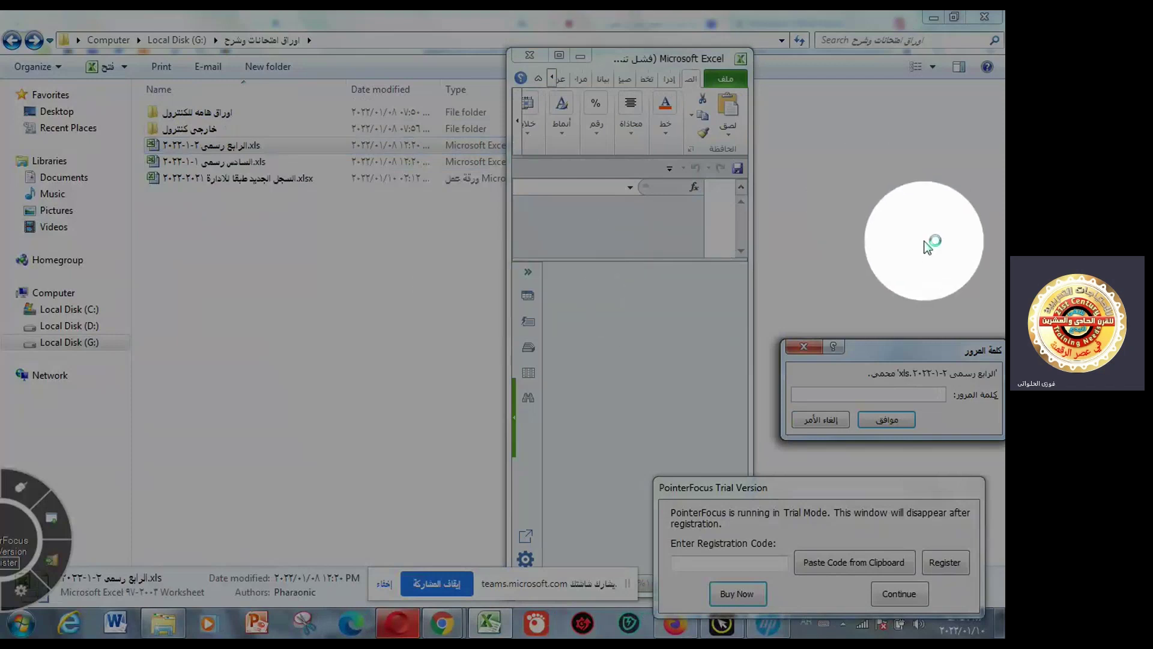
pyautogui.write('1')
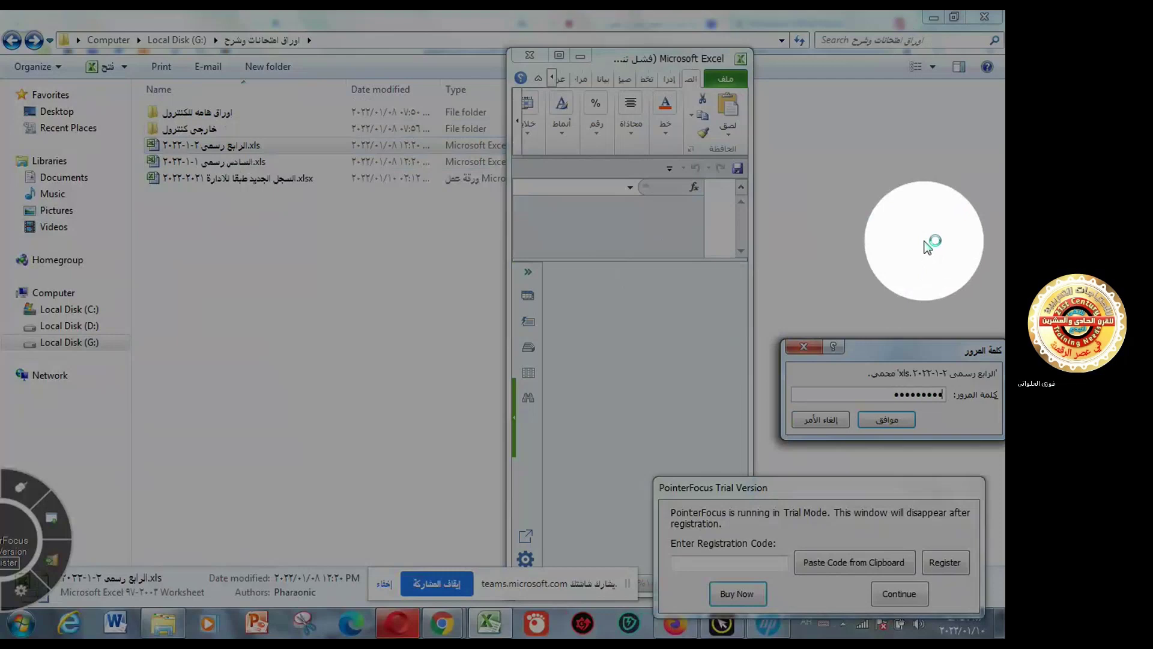
pyautogui.click(892, 420)
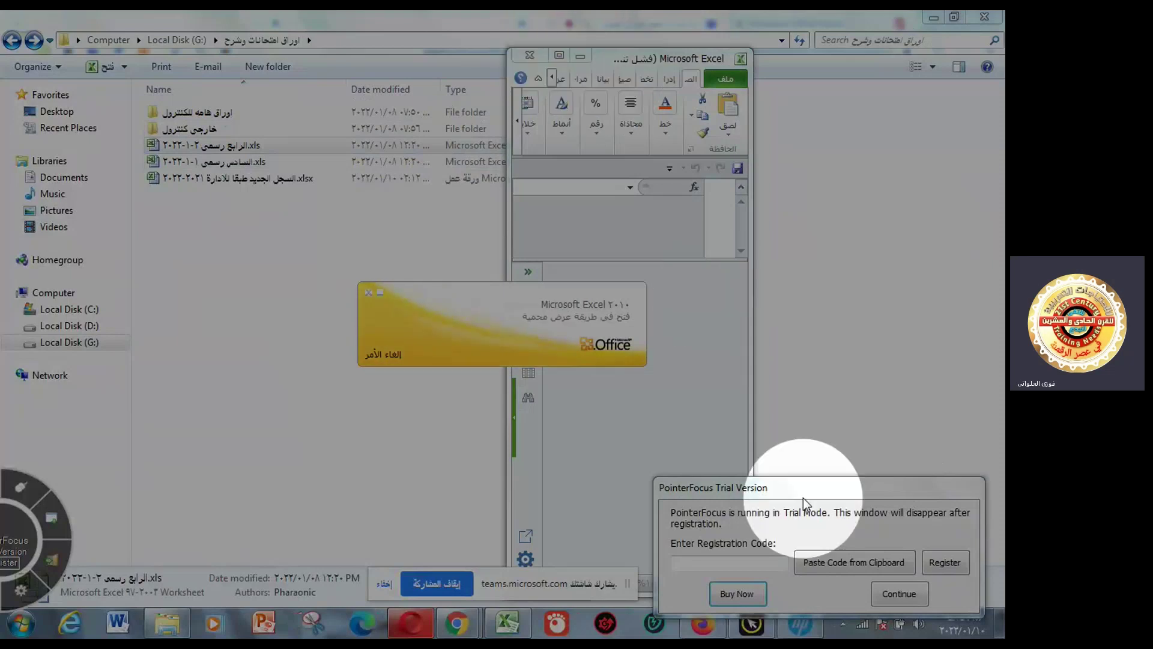
# - Maximize the الرابع رسمي workbook, enable editing, and dismiss the activation notice
pyautogui.moveTo(809, 492); pyautogui.dragTo(809, 621)
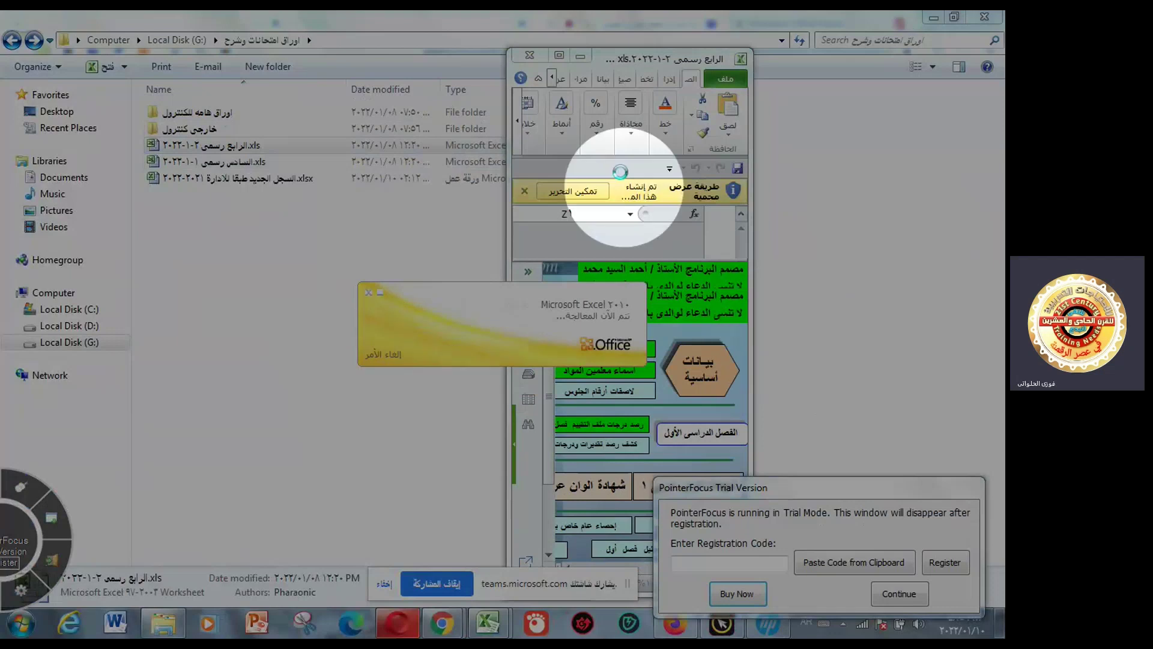
pyautogui.click(559, 56)
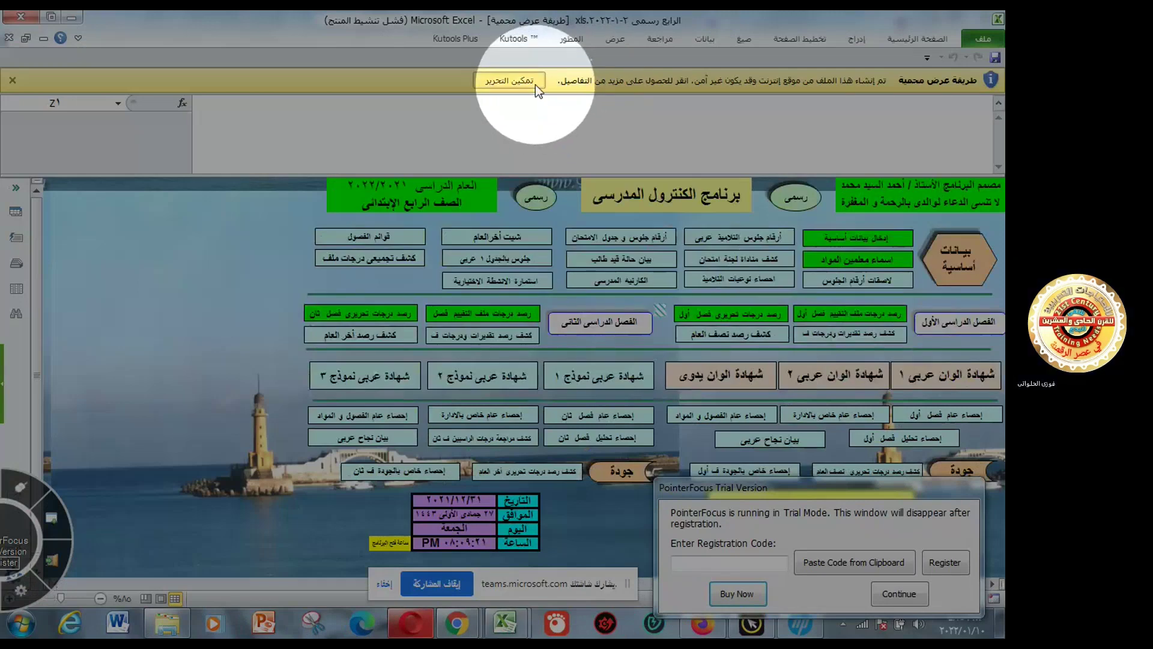
pyautogui.click(535, 85)
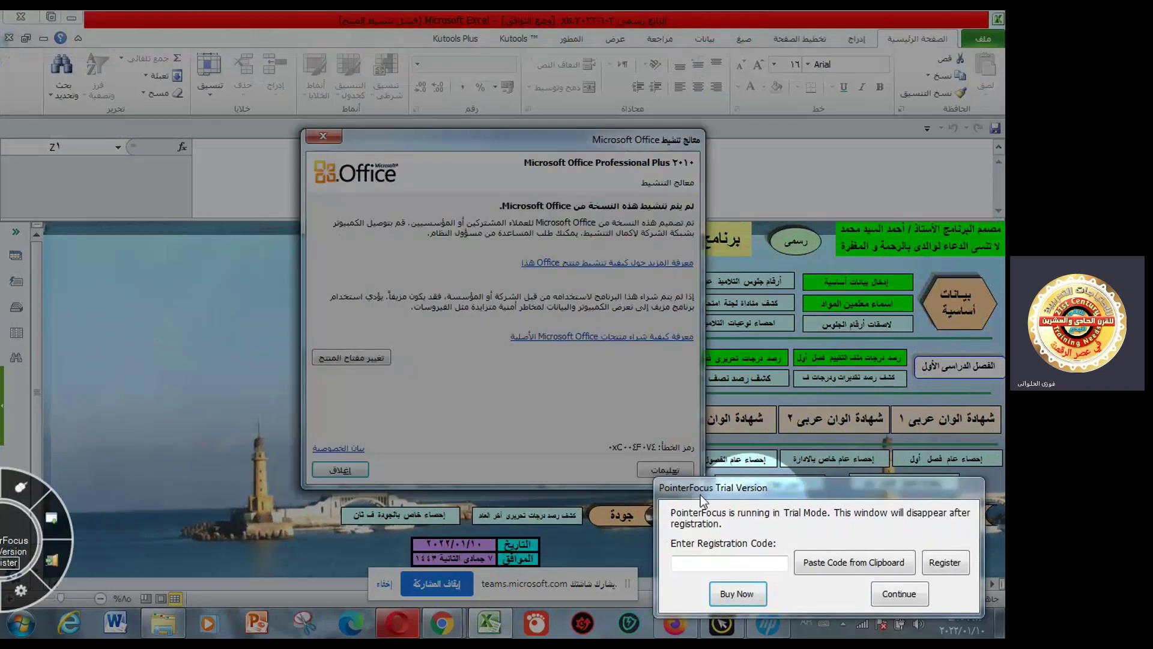
pyautogui.click(340, 469)
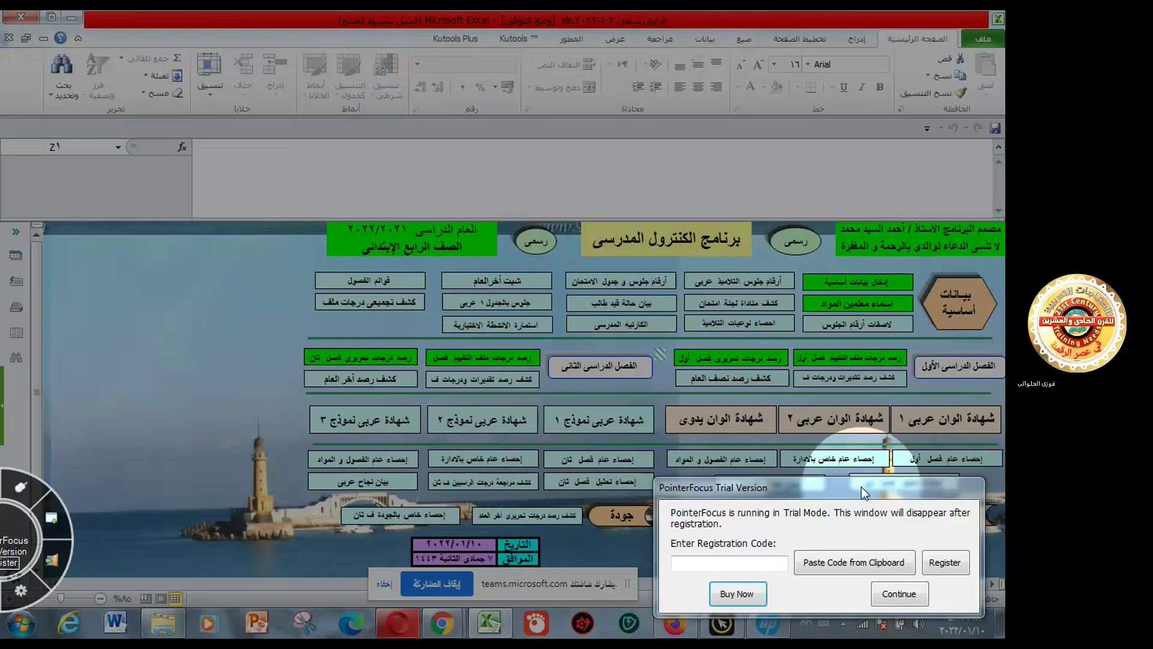
# - Try the green basic data entry button and dismiss the بيانات macro-not-found error
pyautogui.moveTo(863, 492); pyautogui.dragTo(221, 603)
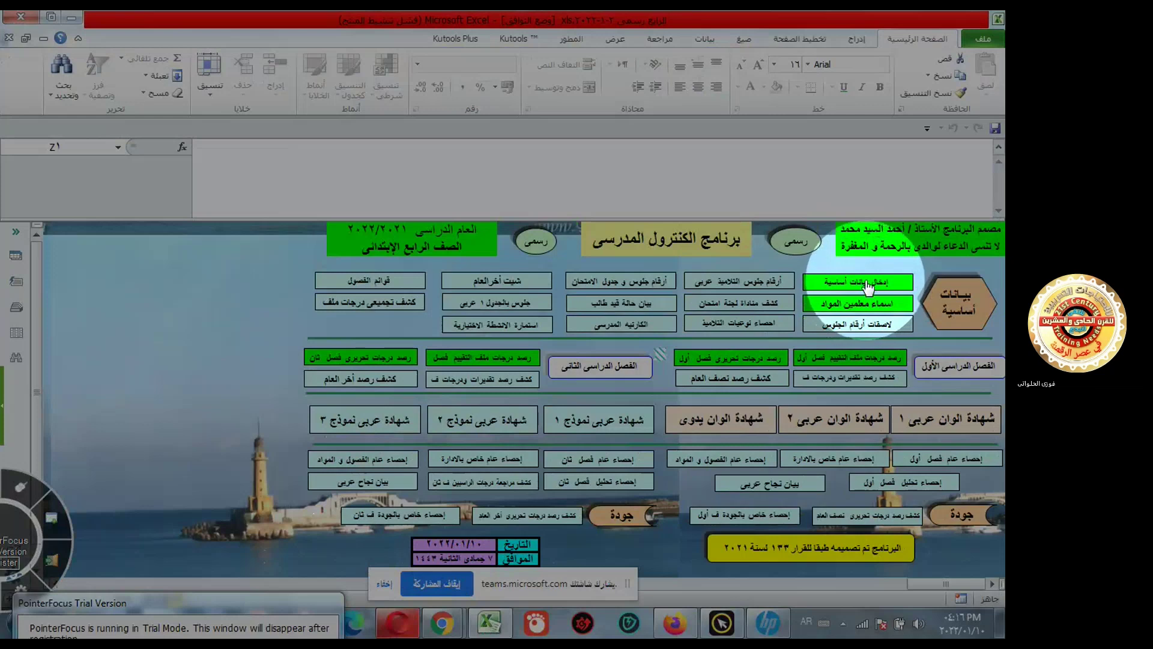
pyautogui.click(863, 293)
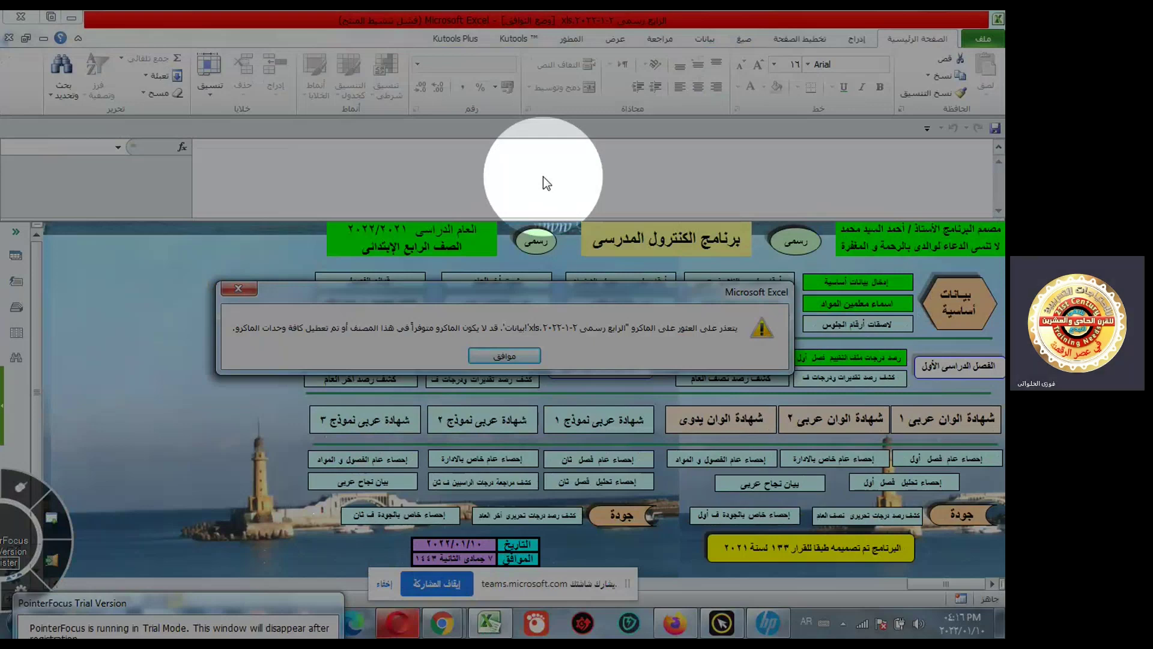
pyautogui.click(505, 356)
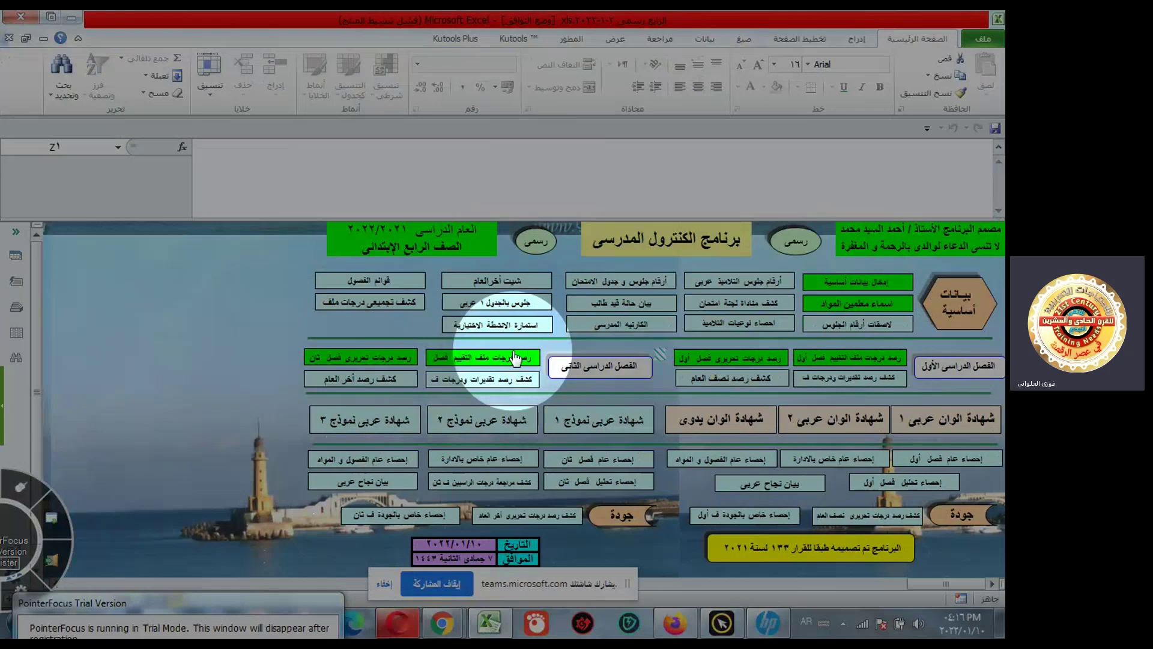
# - Enable all macros in the Trust Center's Macro Settings and confirm both dialogs
pyautogui.click(983, 39)
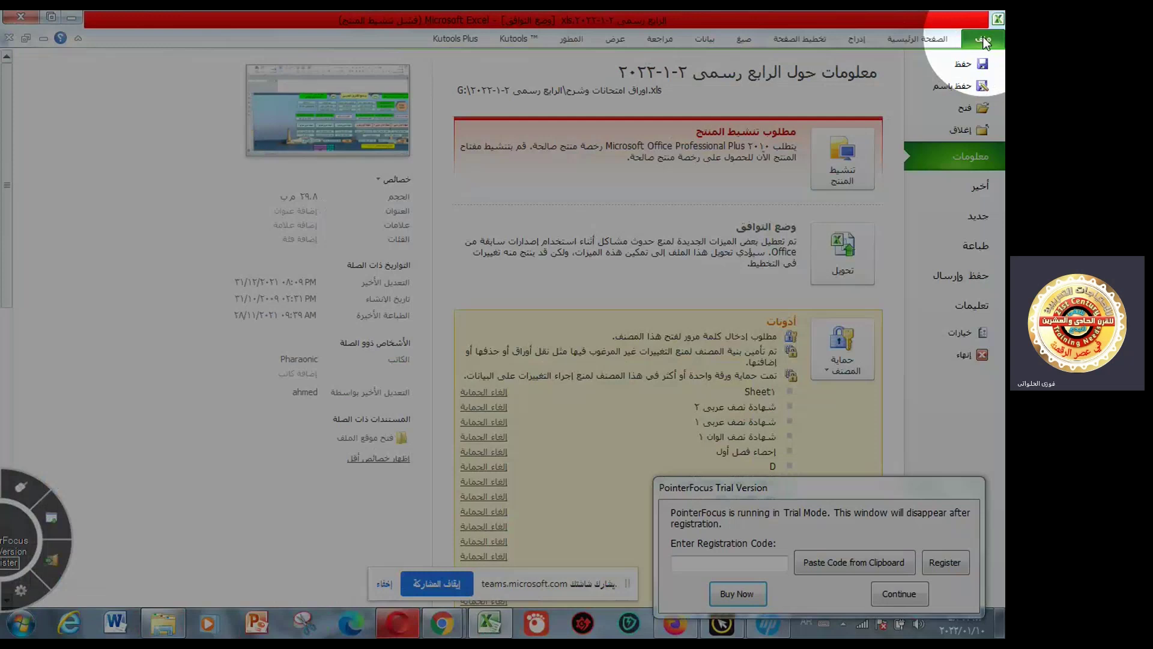
pyautogui.click(983, 40)
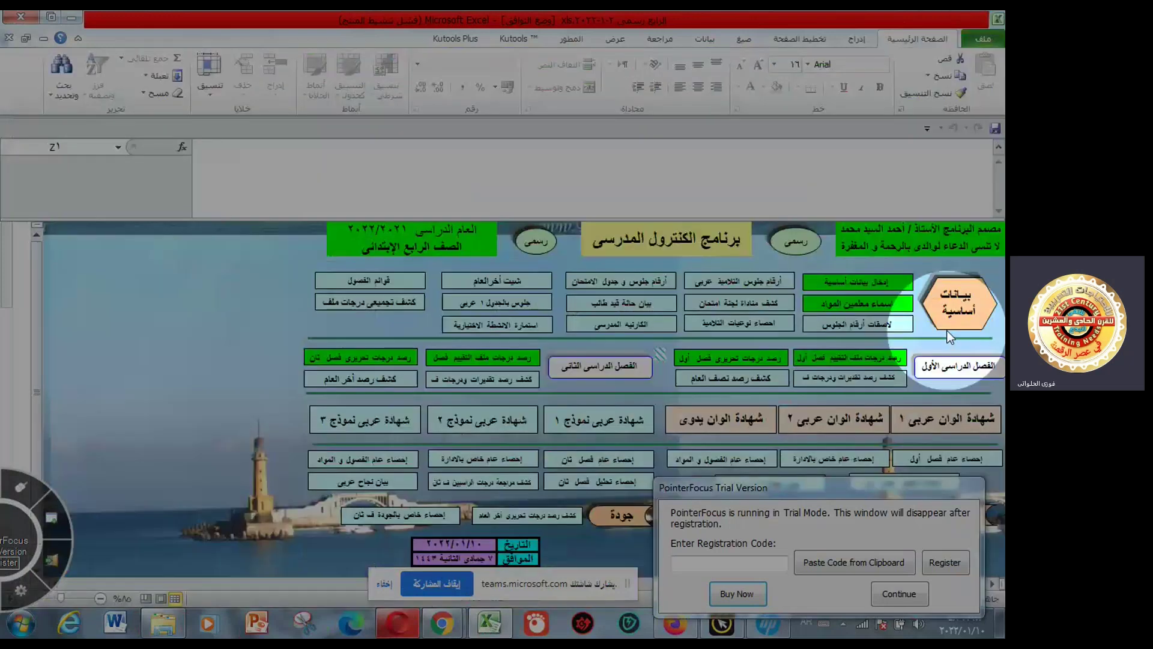
pyautogui.click(948, 332)
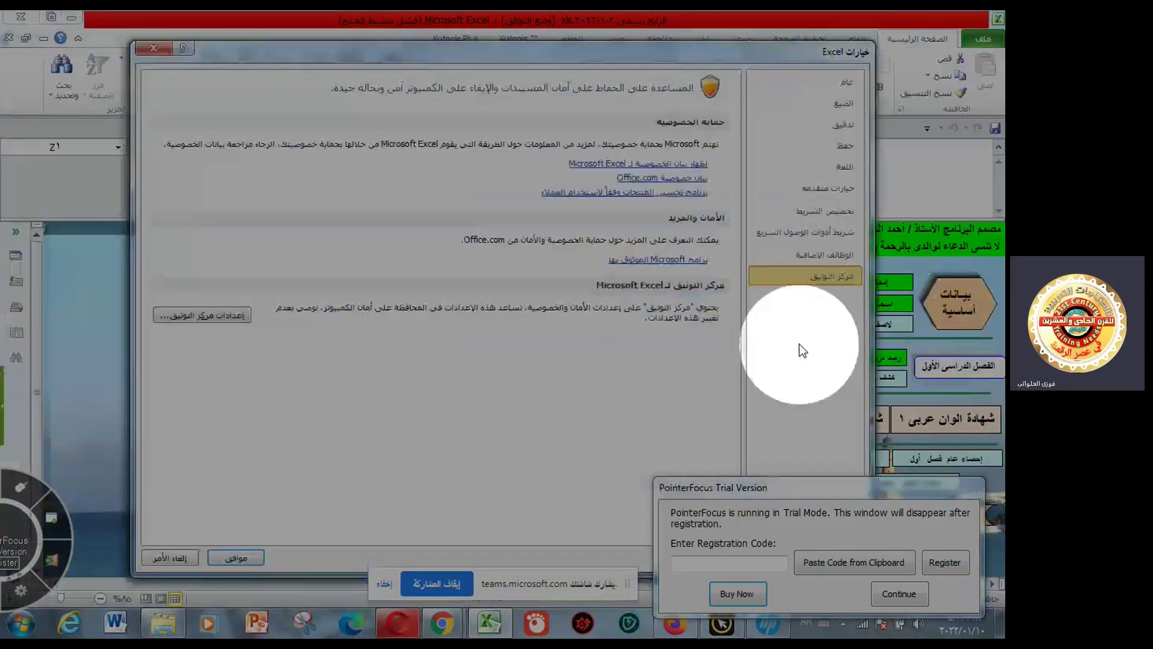
pyautogui.click(243, 318)
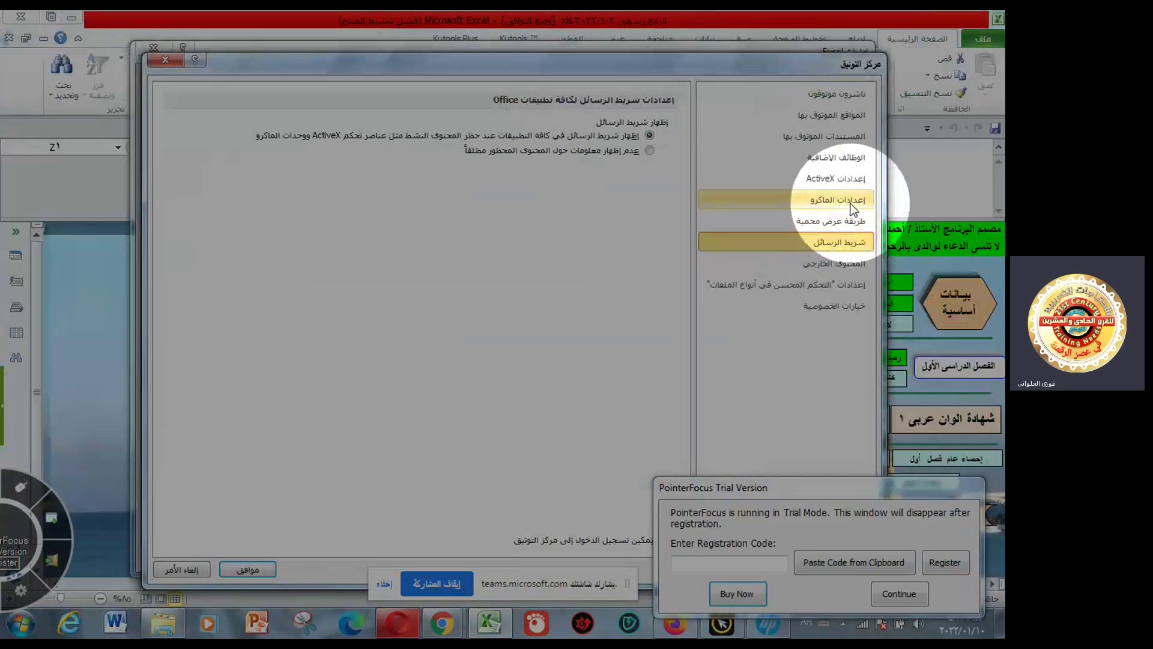
pyautogui.click(847, 204)
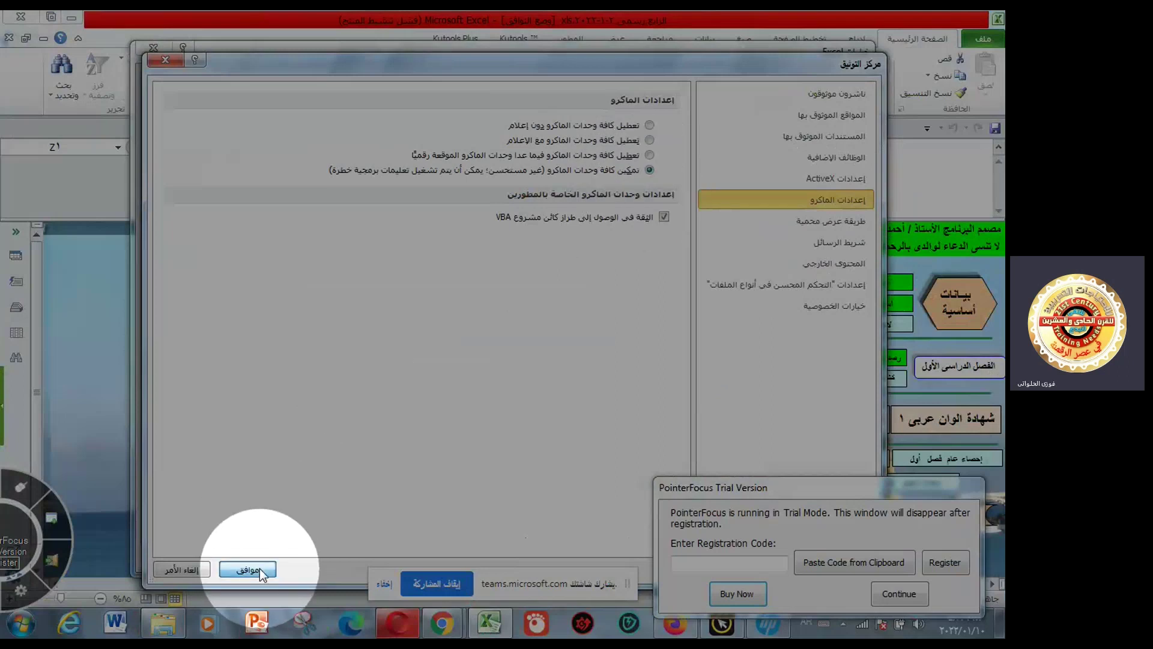
pyautogui.click(260, 568)
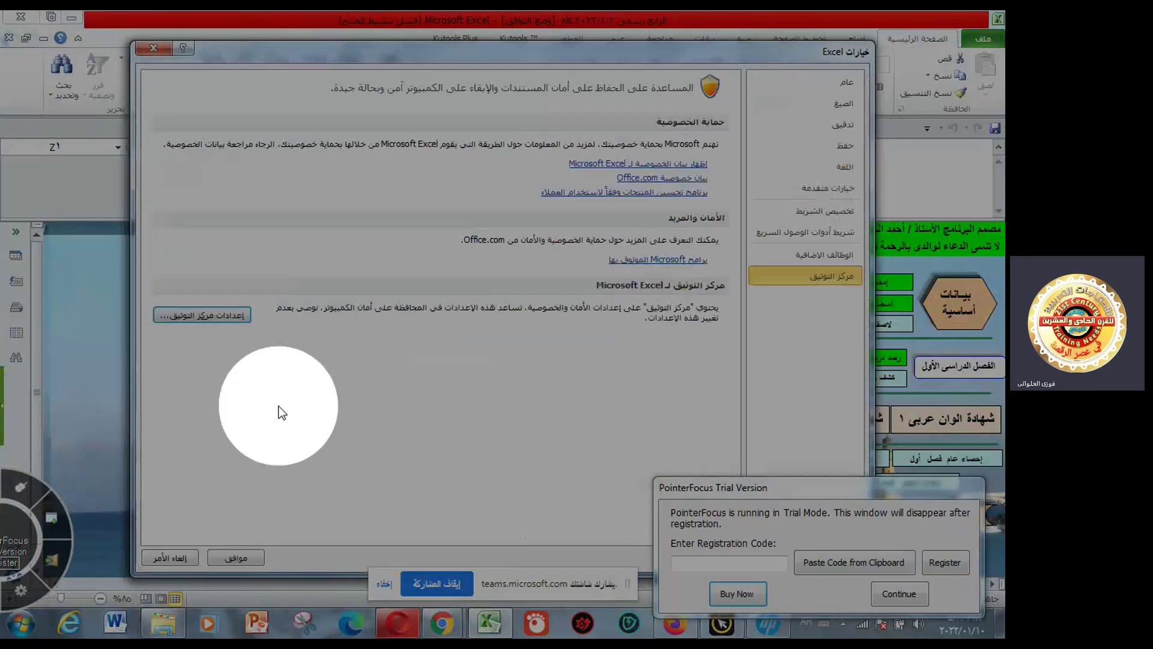
pyautogui.click(263, 563)
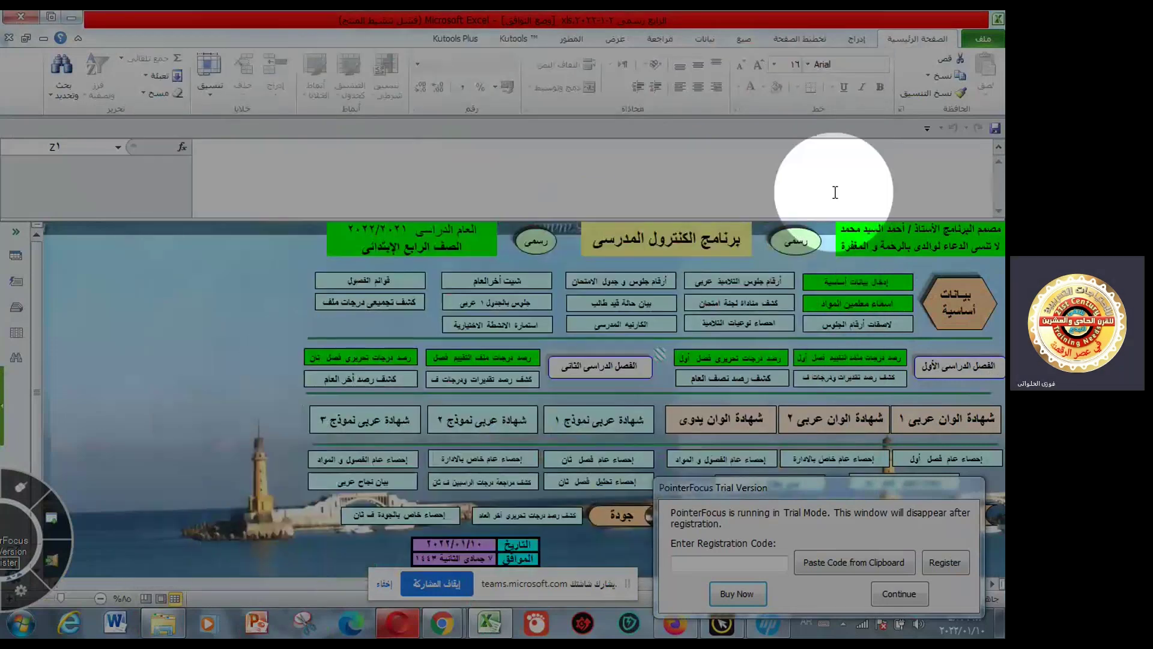
# - Retry the basic data button, dismiss the missing-macro warning, then close the workbook with Save (حفظ)
pyautogui.click(857, 282)
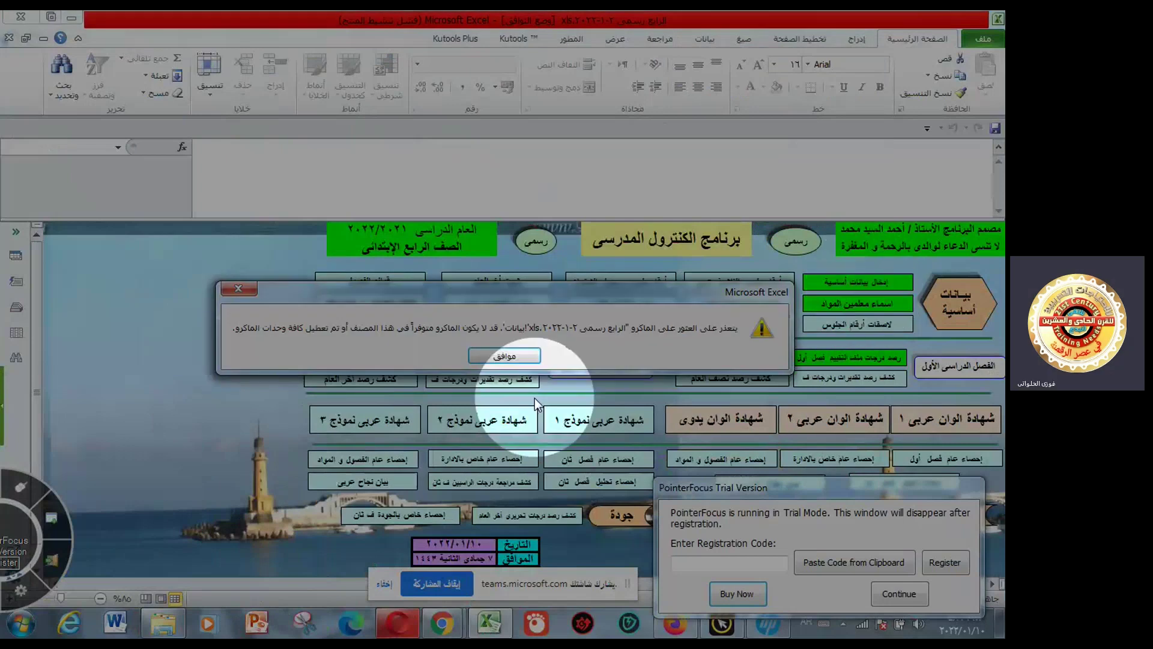
pyautogui.click(506, 356)
pyautogui.click(21, 18)
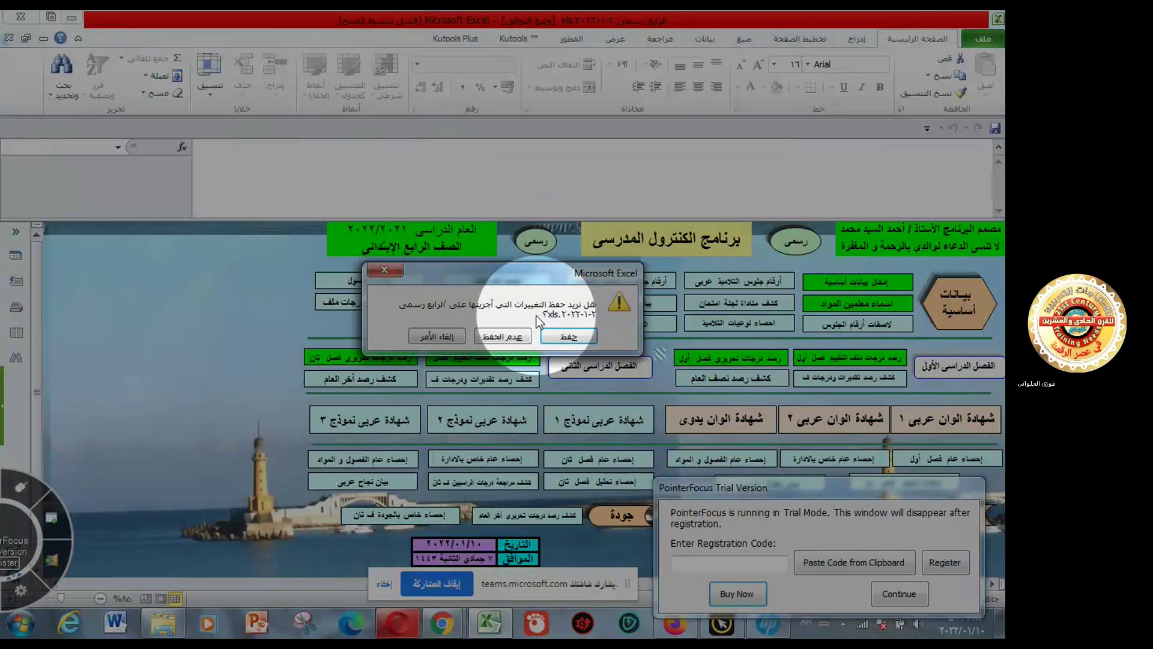
pyautogui.click(564, 336)
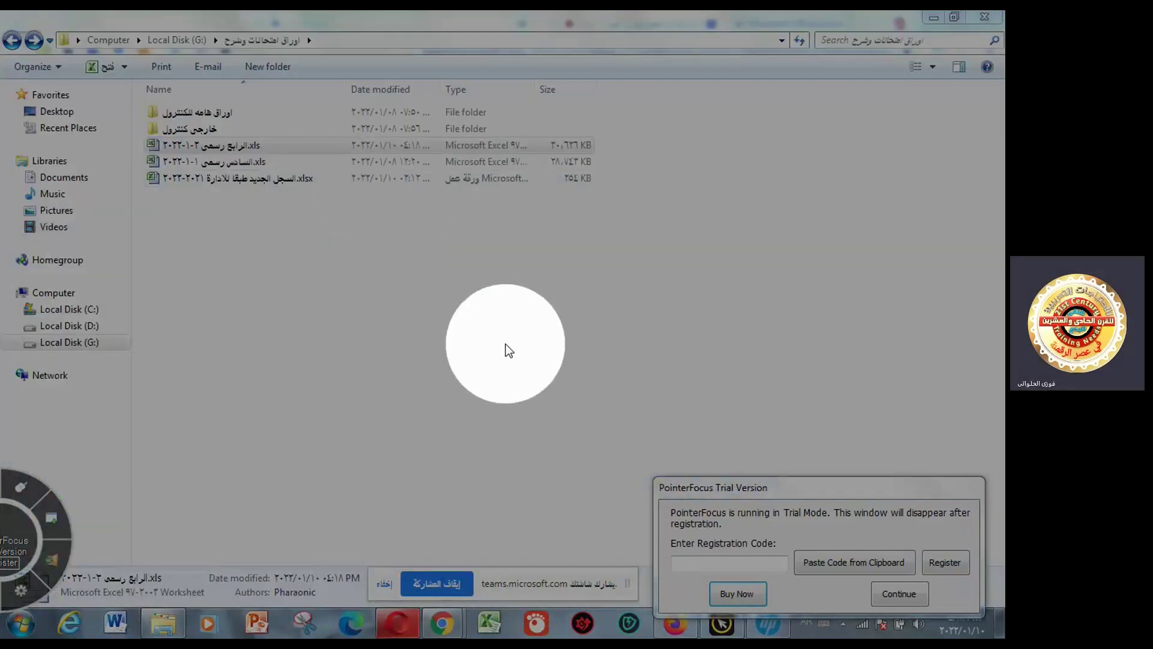
# - Open الرابع رسمي ٢-١-٢٠٢٢.xls from Explorer and enter its password to unlock it
pyautogui.click(381, 330)
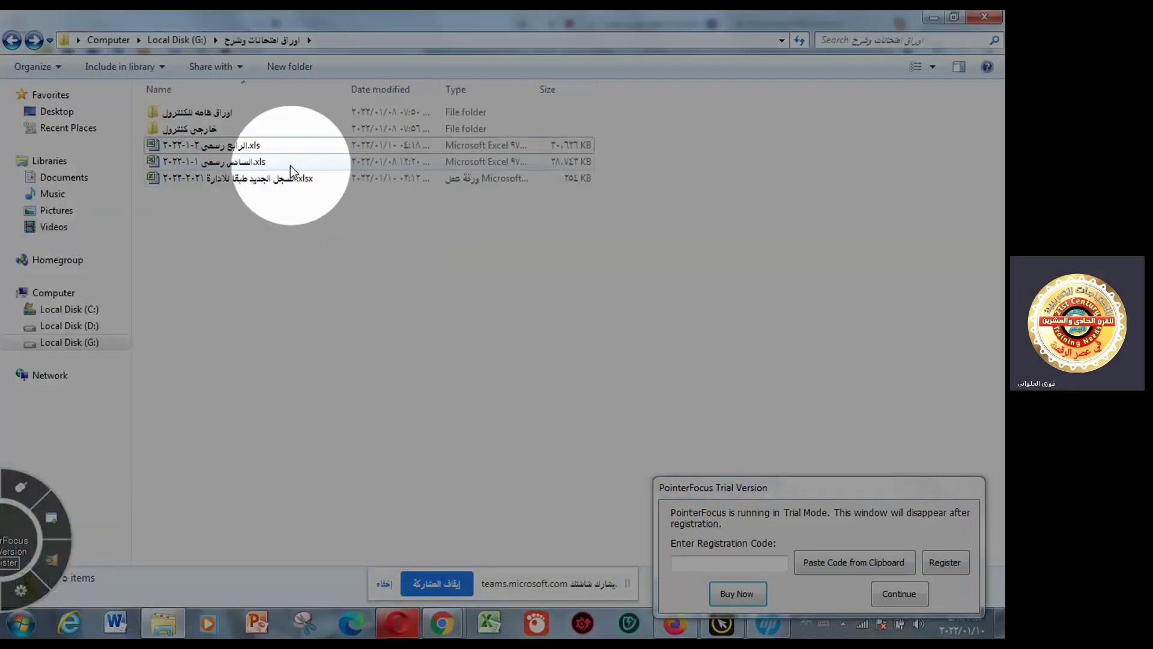
pyautogui.doubleClick(261, 152)
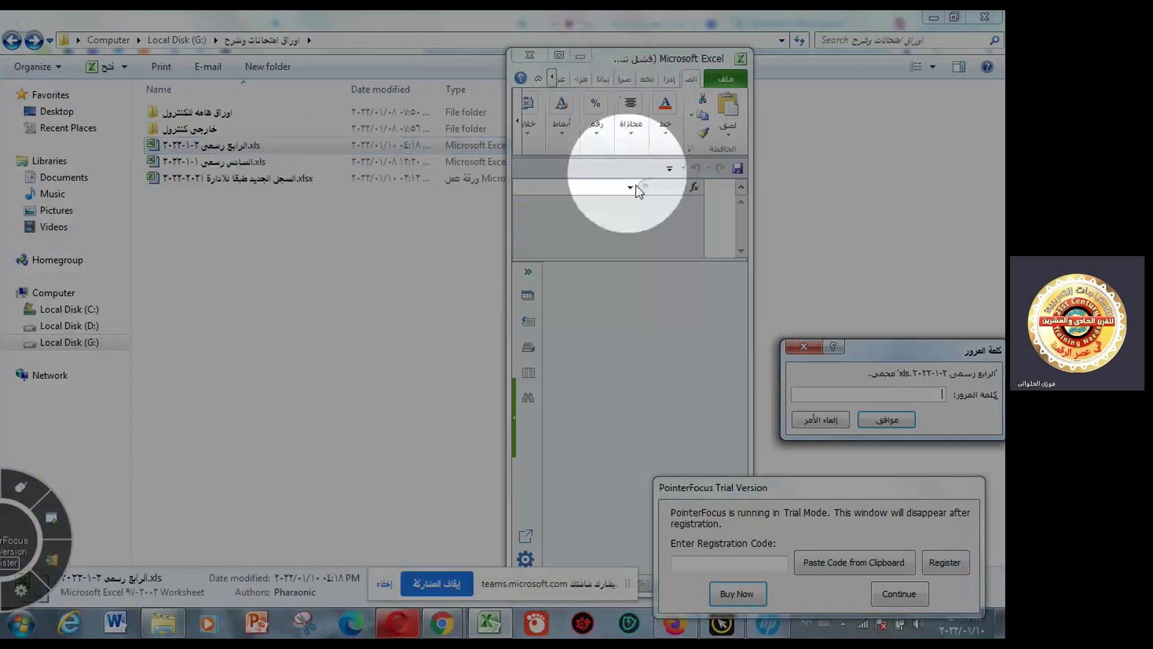
pyautogui.write('4')
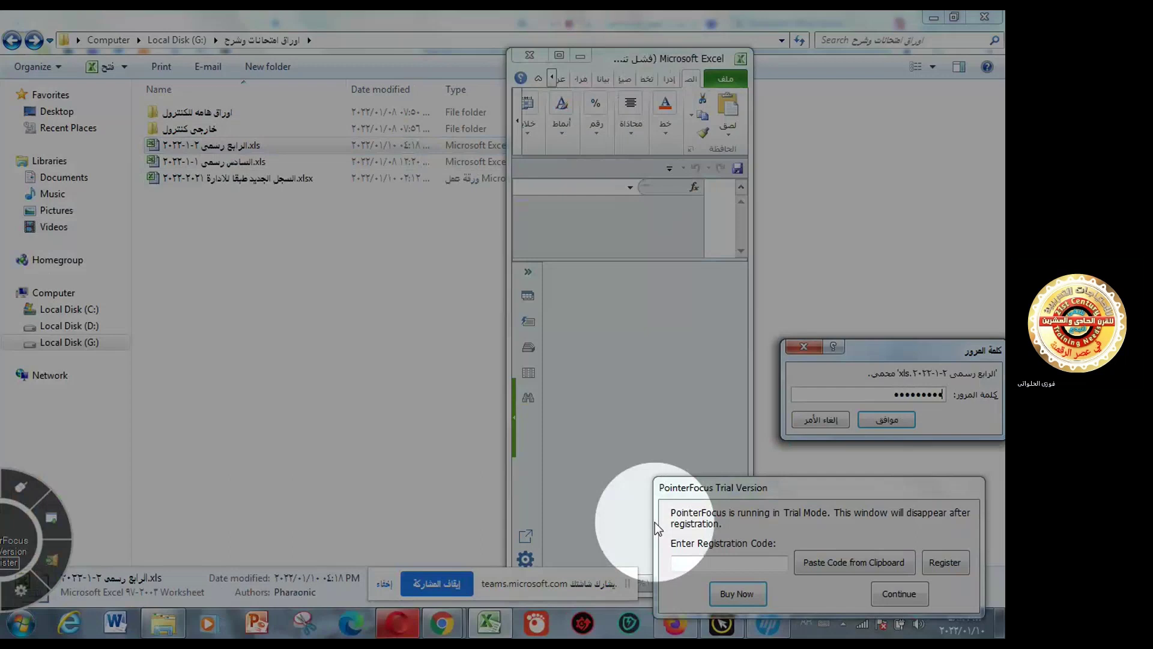
pyautogui.click(886, 420)
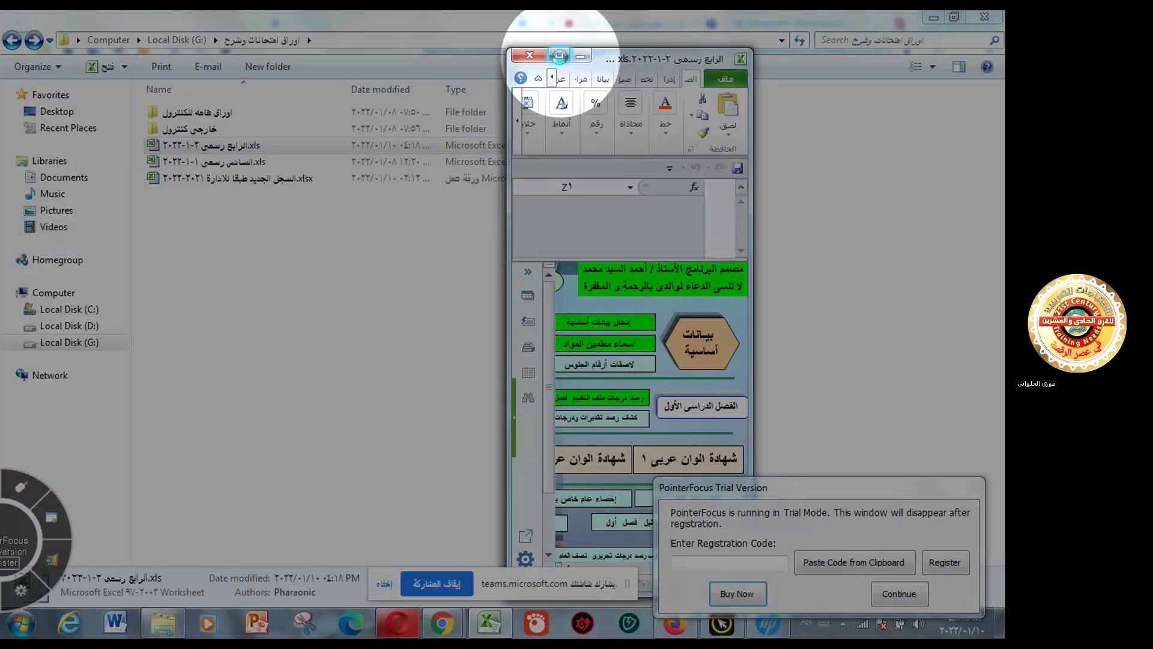
# - Maximize Excel, dismiss the activation notice, and open the إدخال بيانات أساسية sheet
pyautogui.click(558, 56)
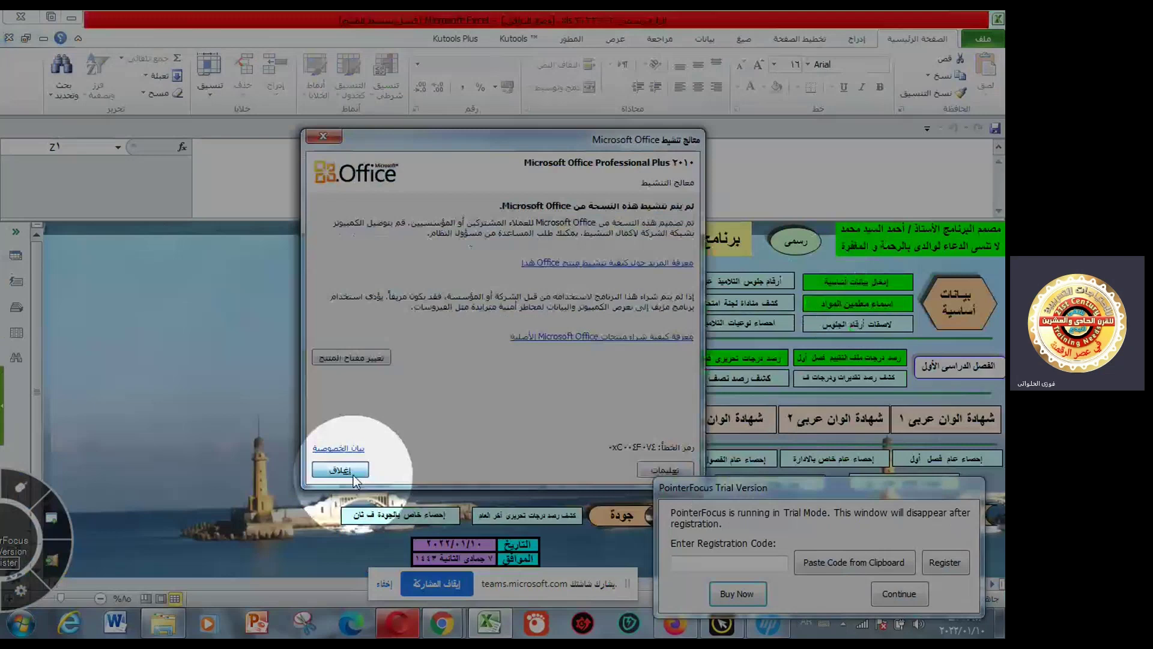
pyautogui.click(353, 473)
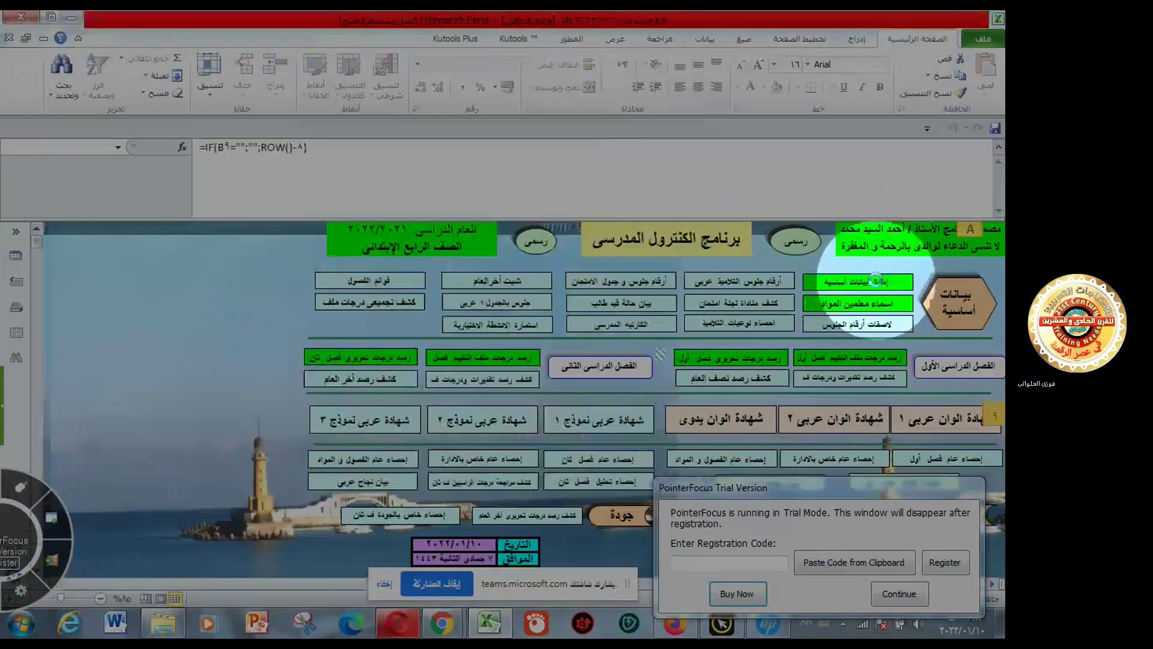
pyautogui.click(876, 280)
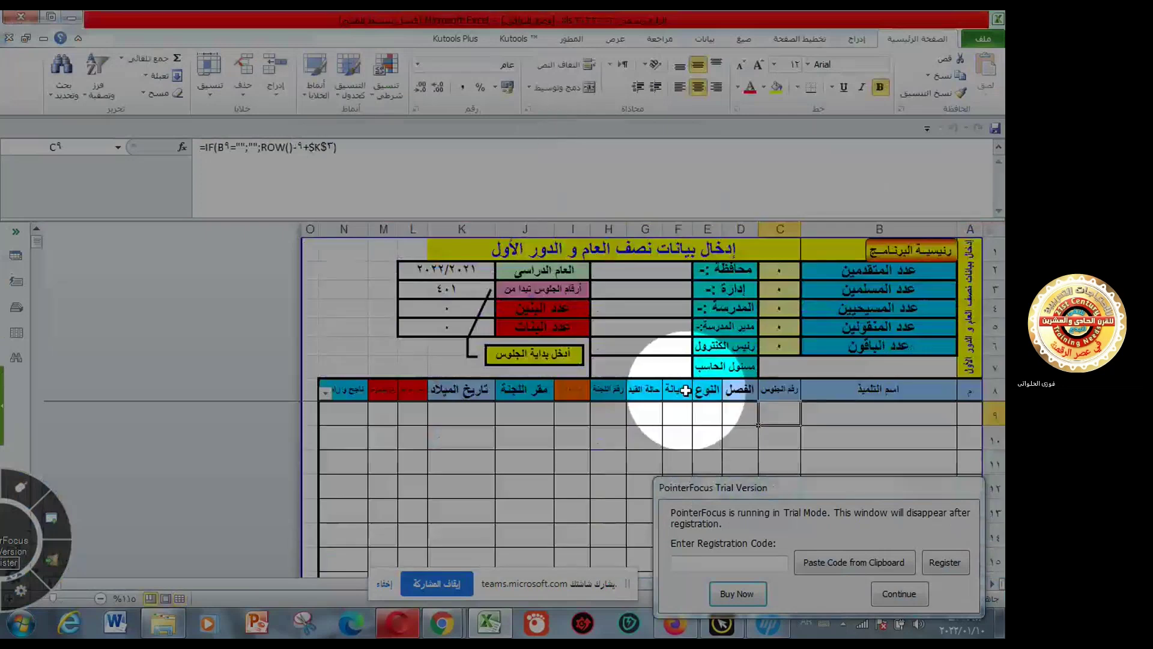
# - Enter governorate الدقهلية in F2 and district الجمالية in F3
pyautogui.click(841, 437)
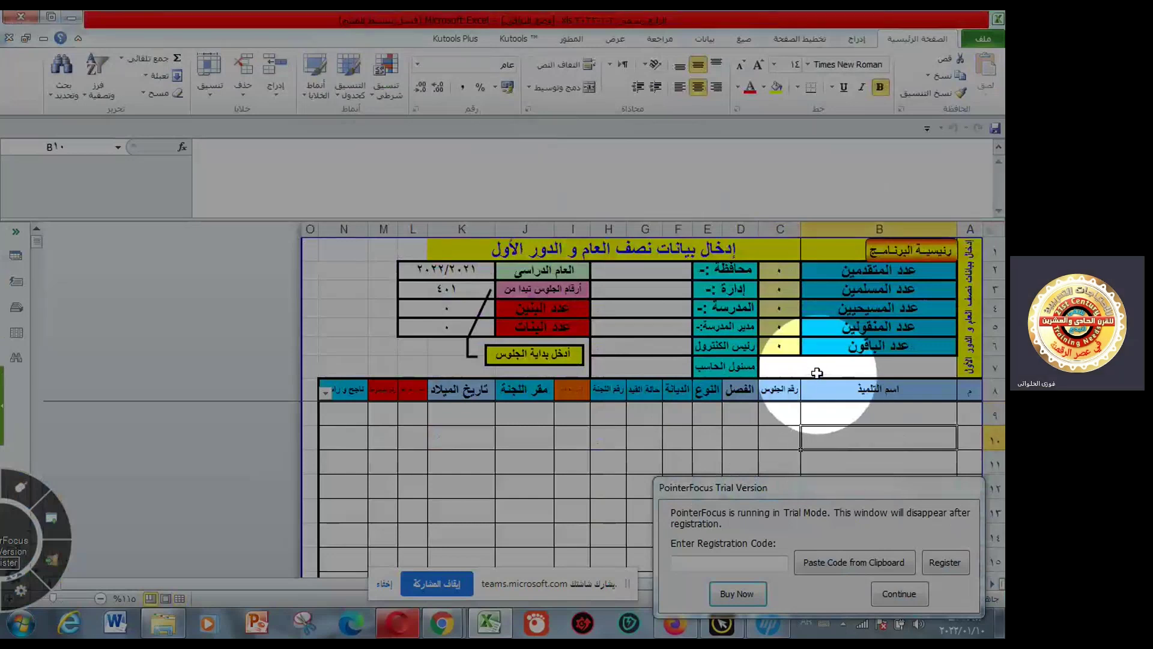
pyautogui.click(846, 417)
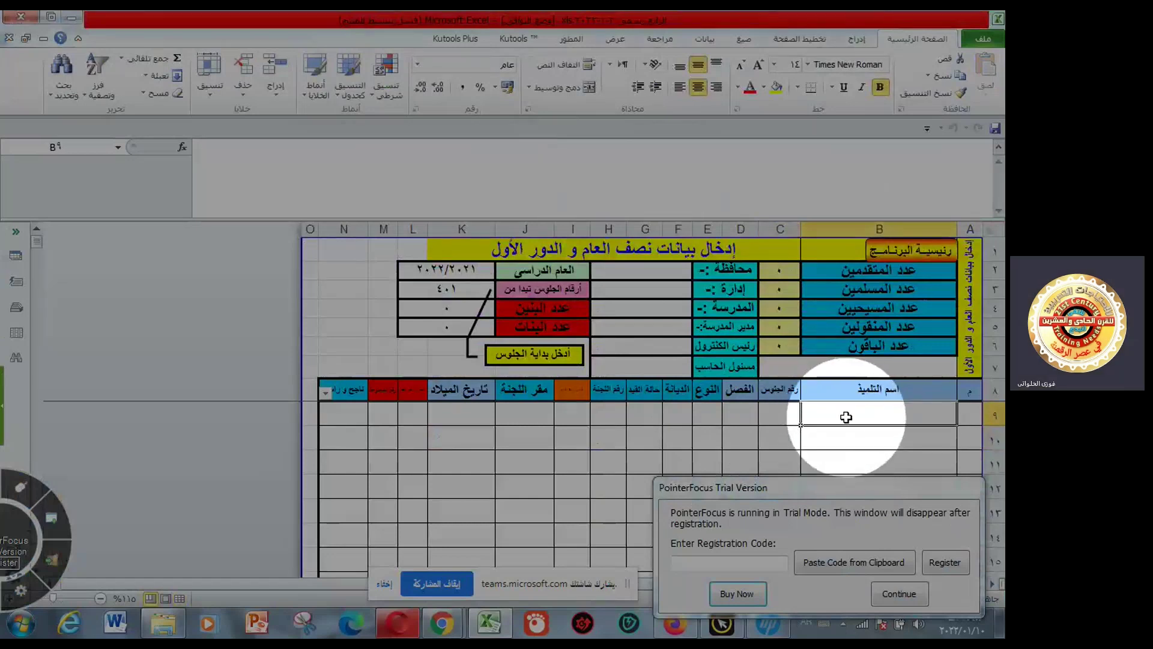
pyautogui.click(673, 272)
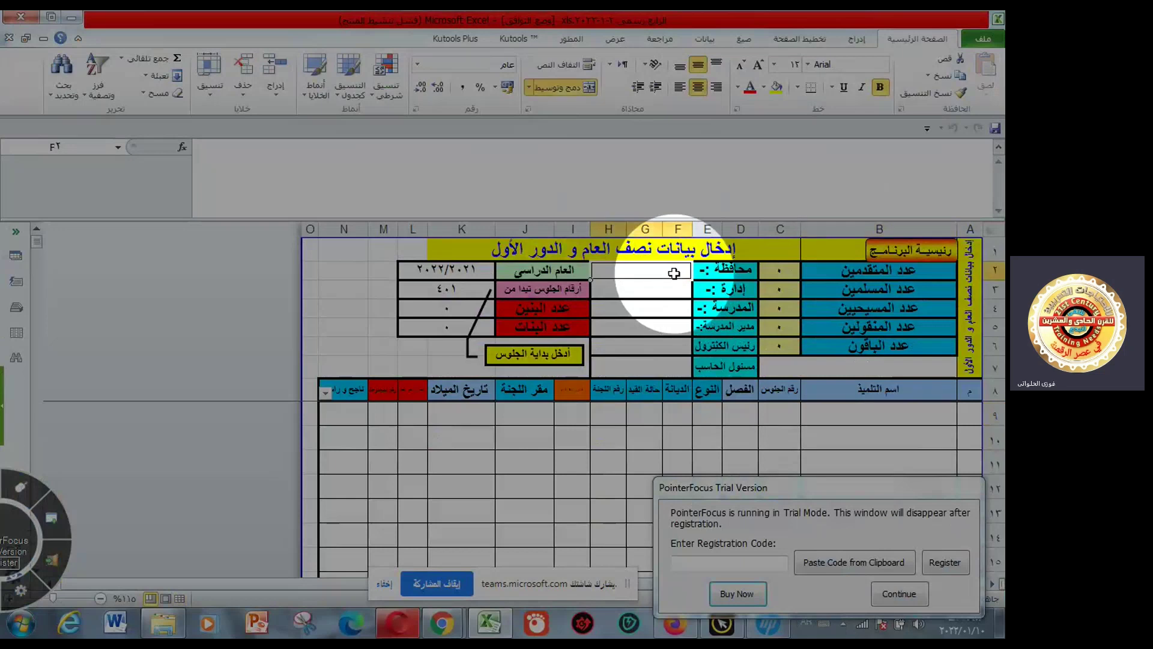
pyautogui.write('الد')
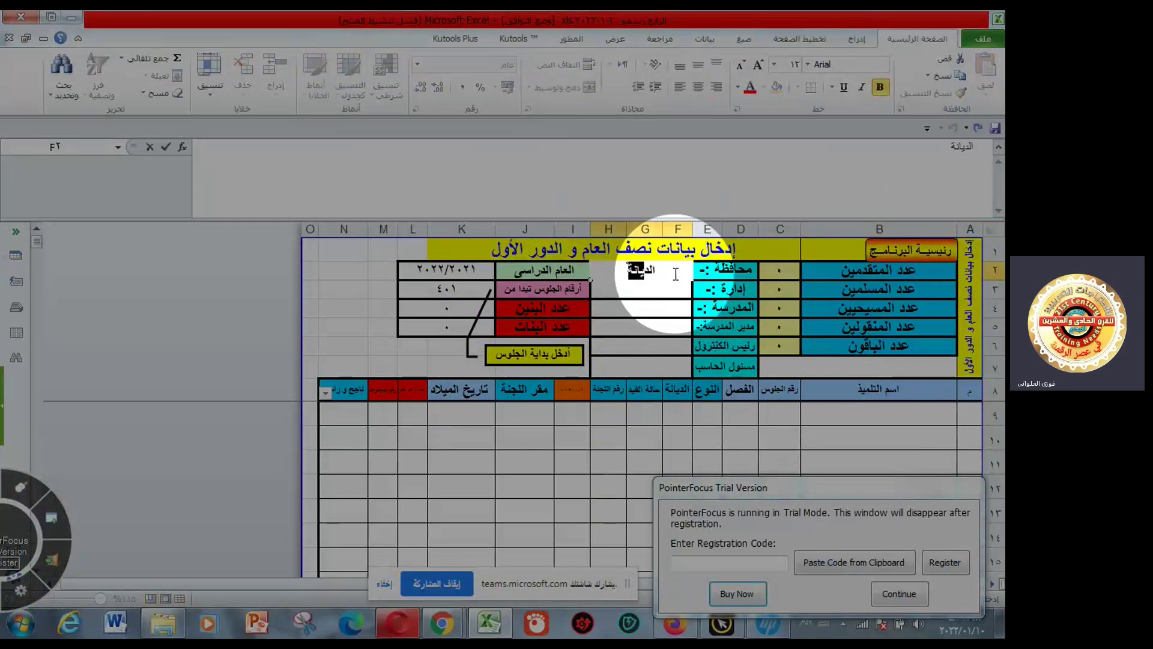
pyautogui.write('قهلية')
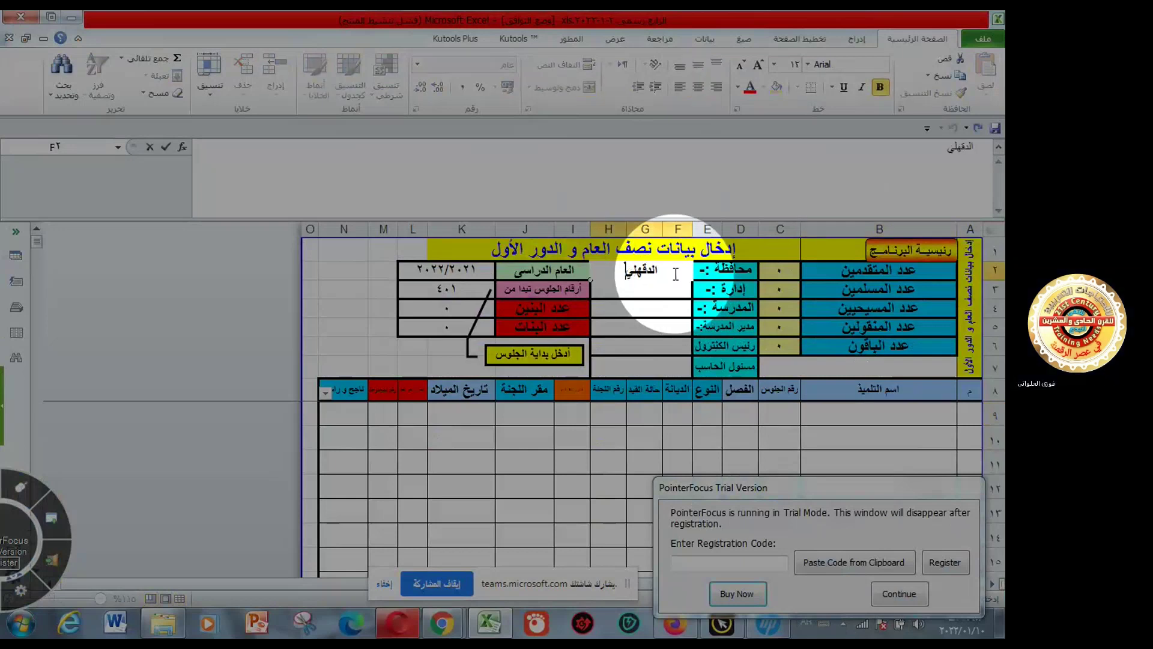
pyautogui.click(672, 332)
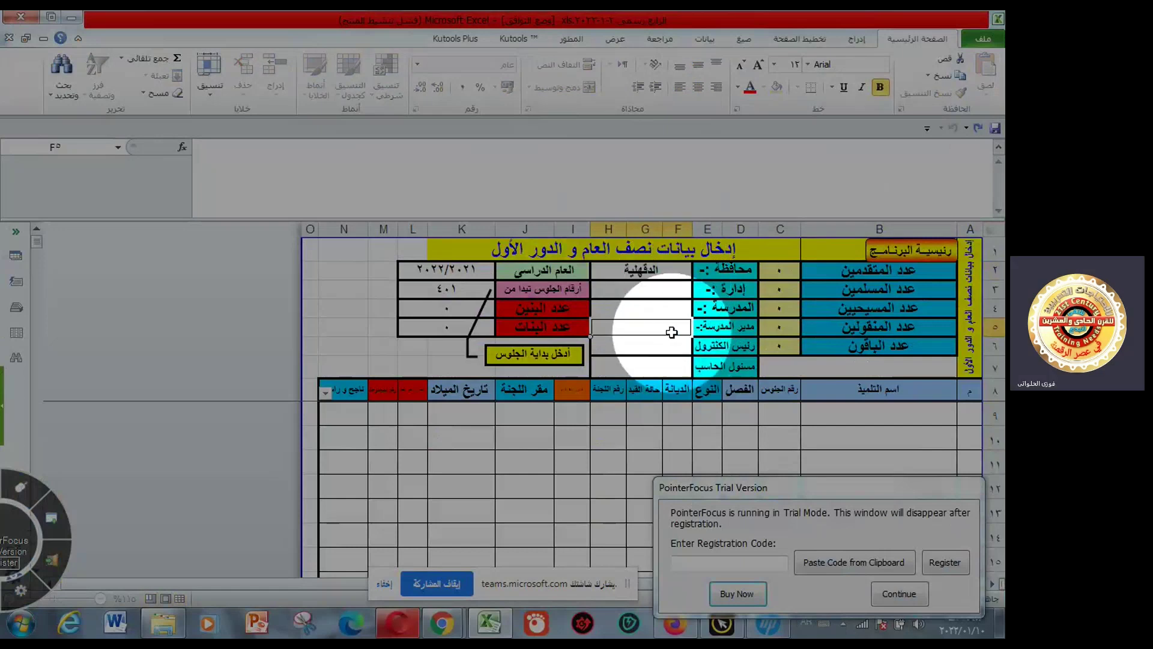
pyautogui.click(669, 294)
pyautogui.write('ا')
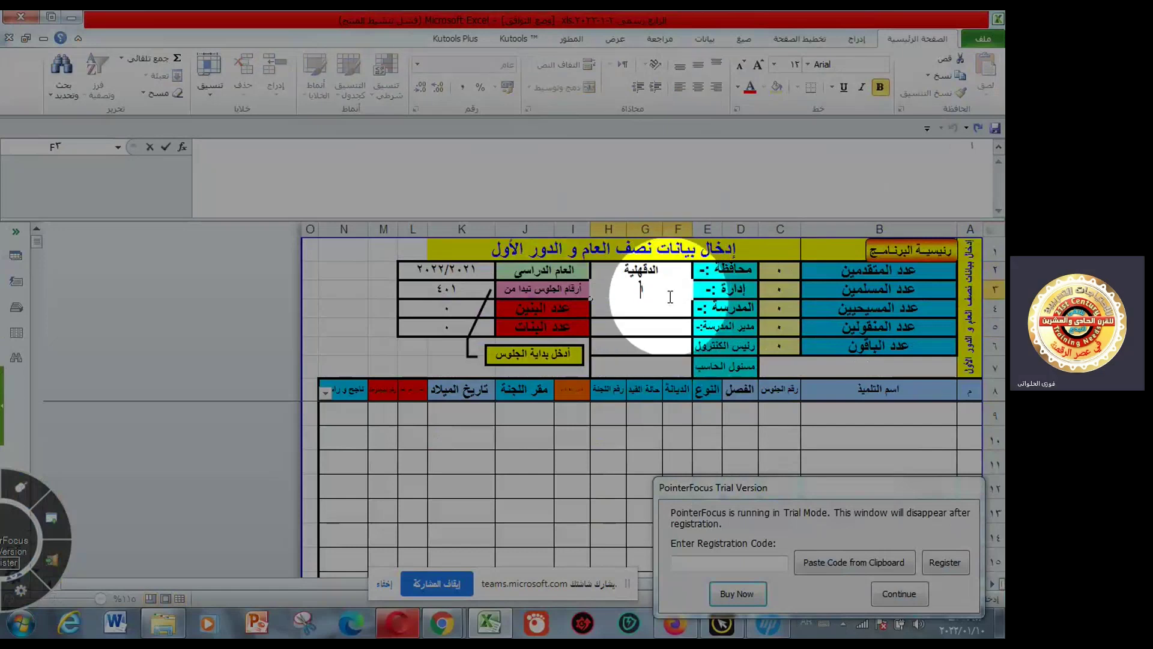
pyautogui.write('لجمالية')
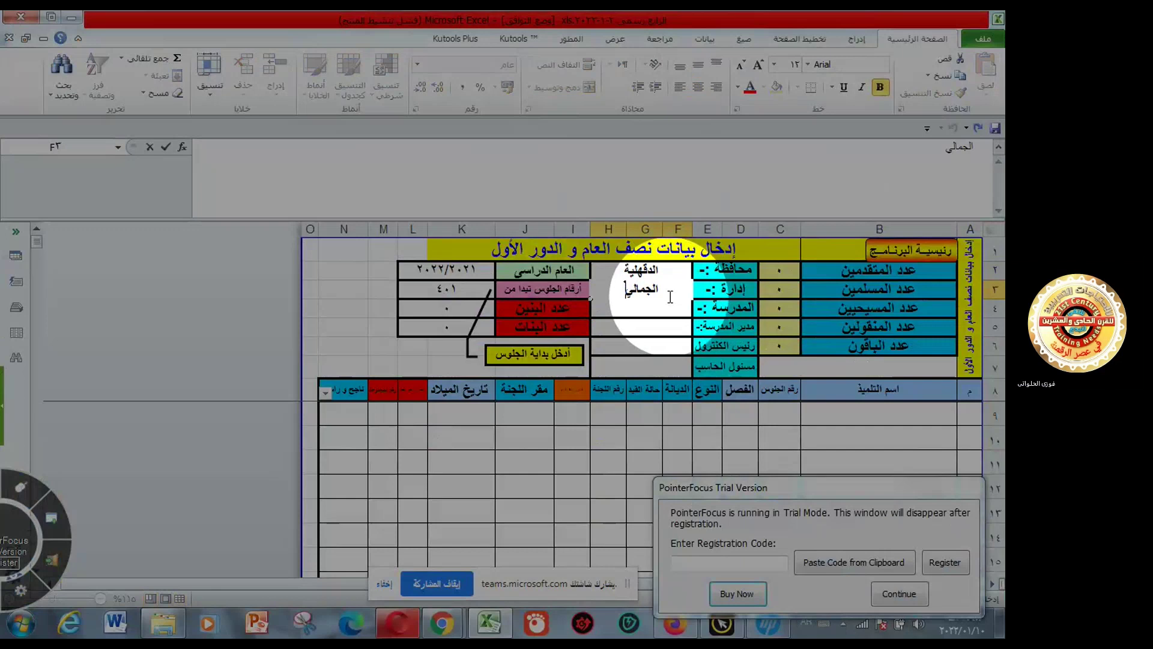
pyautogui.click(669, 310)
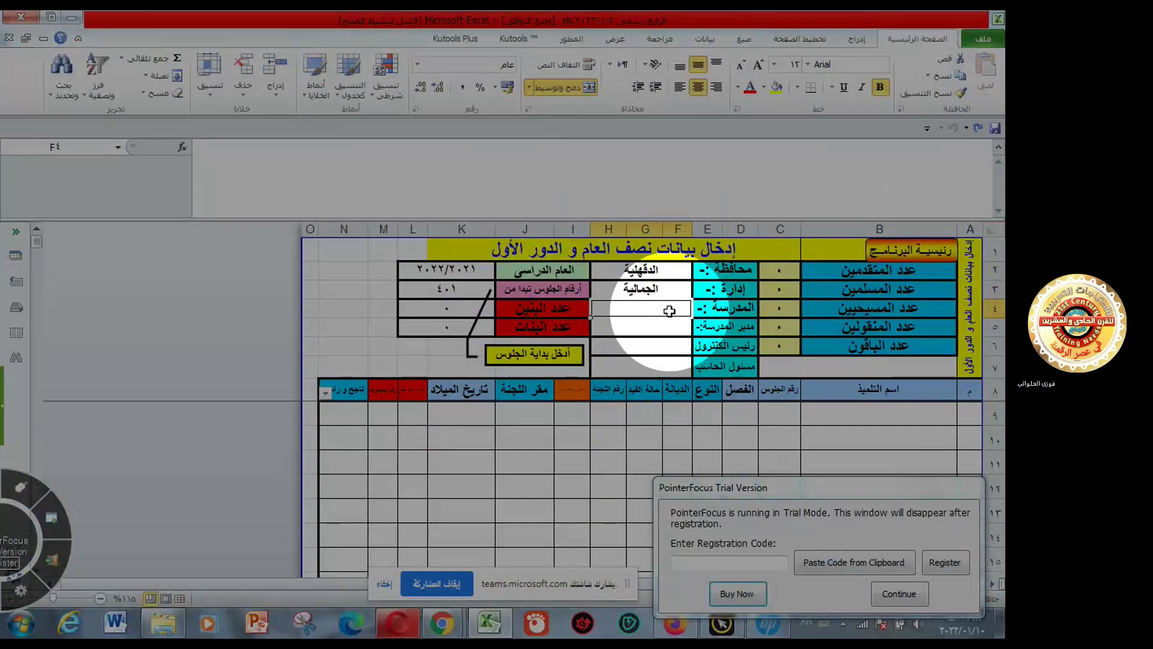
# - Enter school name الامام على in F4 and the principal's name in F5
pyautogui.write('الاما')
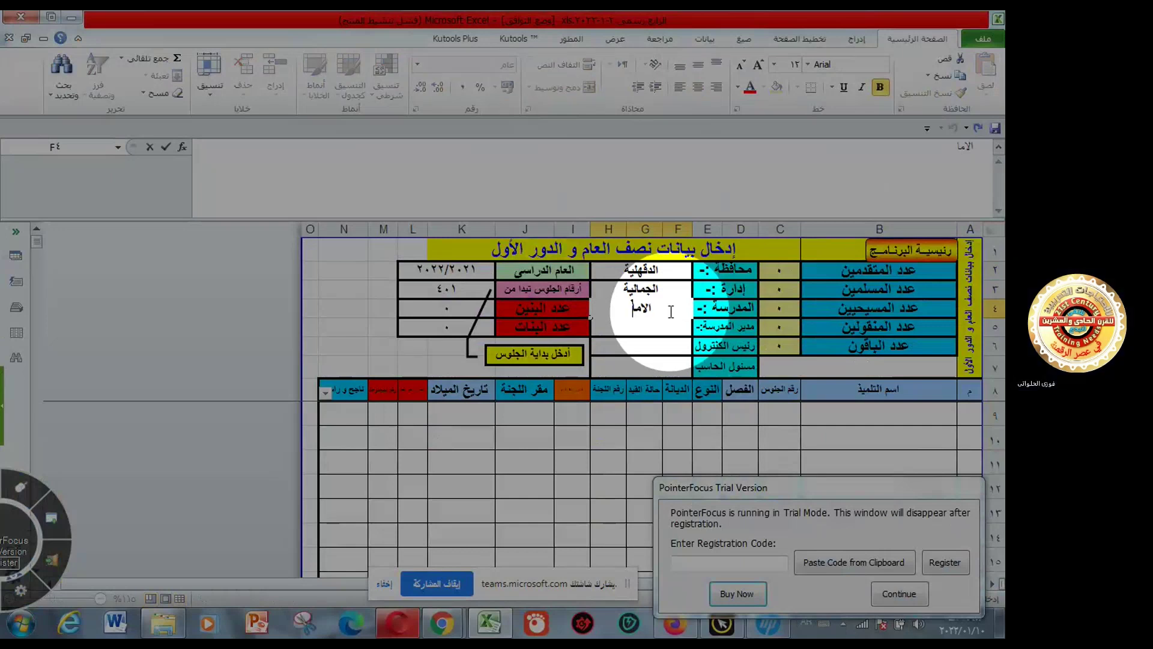
pyautogui.write('م على')
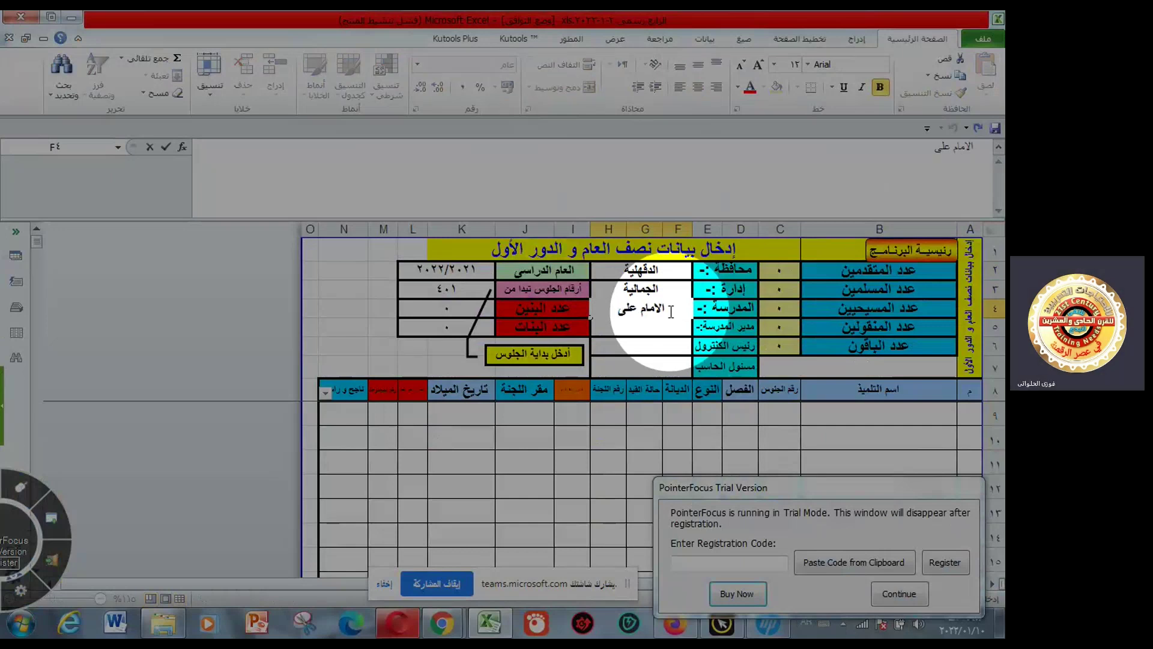
pyautogui.click(675, 331)
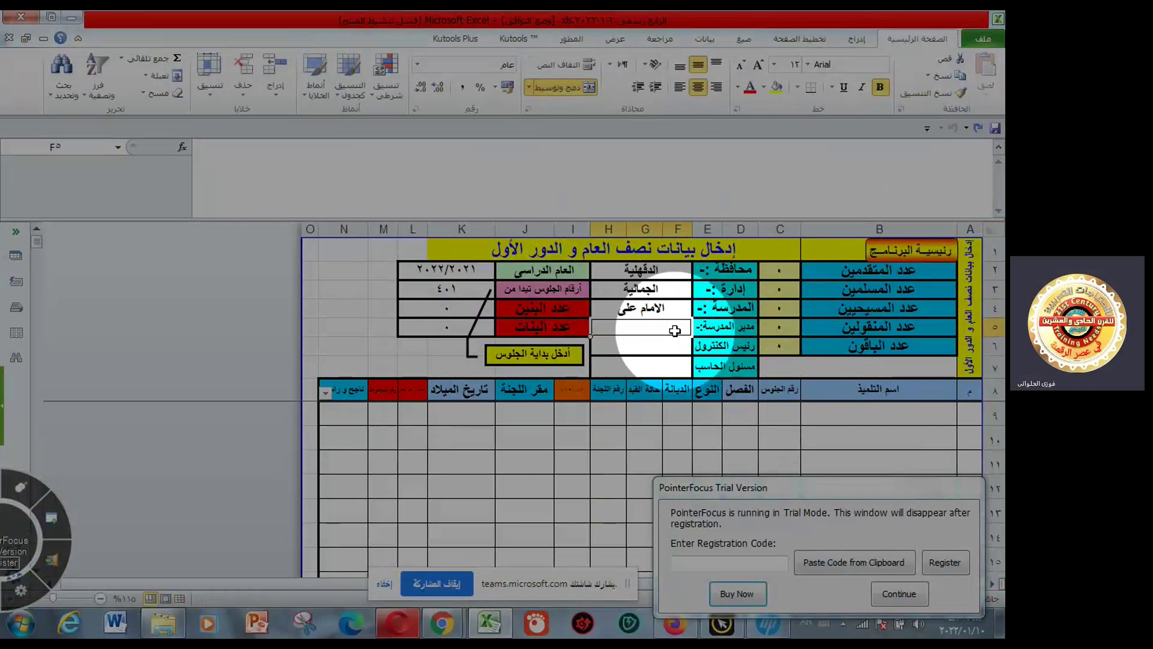
pyautogui.write('أ')
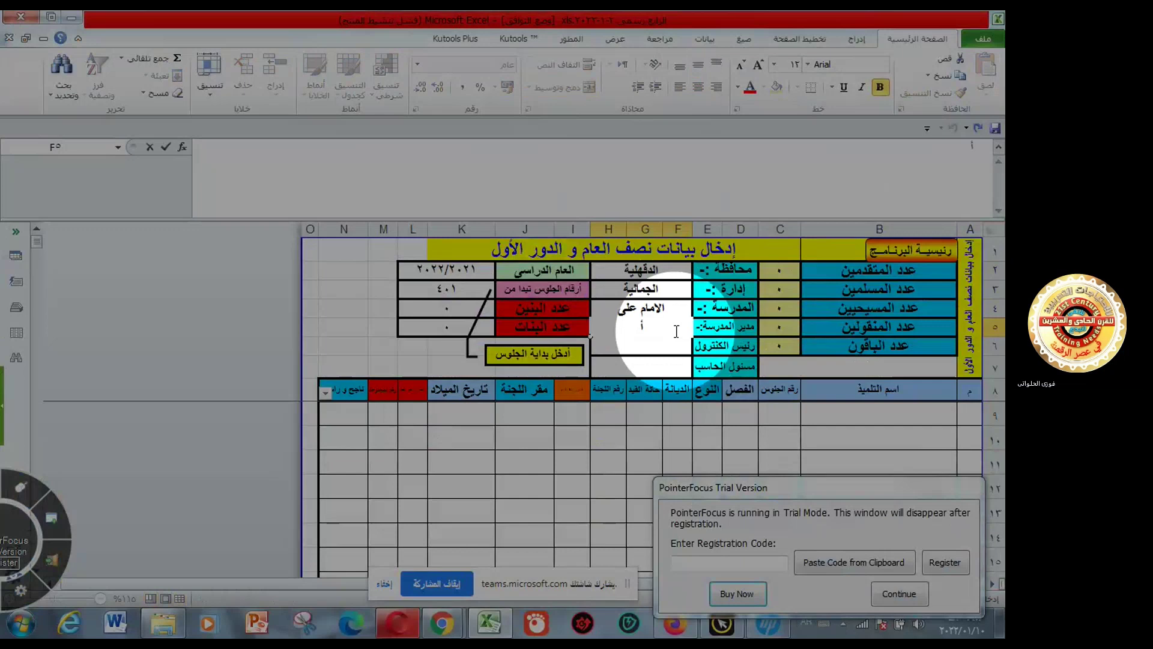
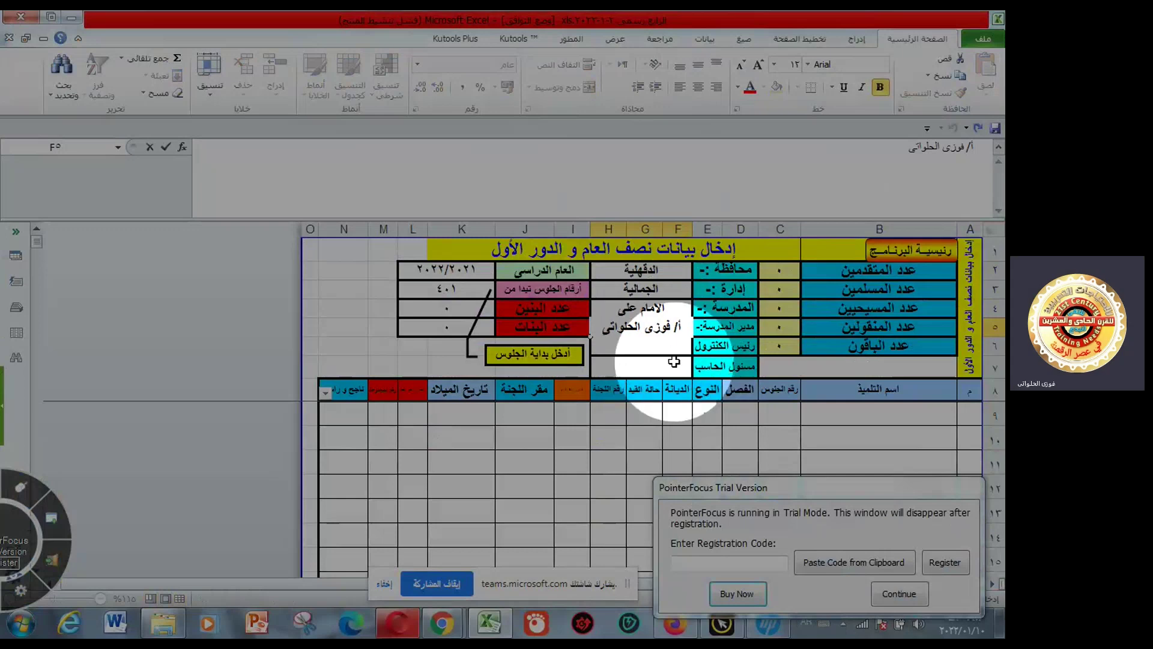
pyautogui.press('Return')
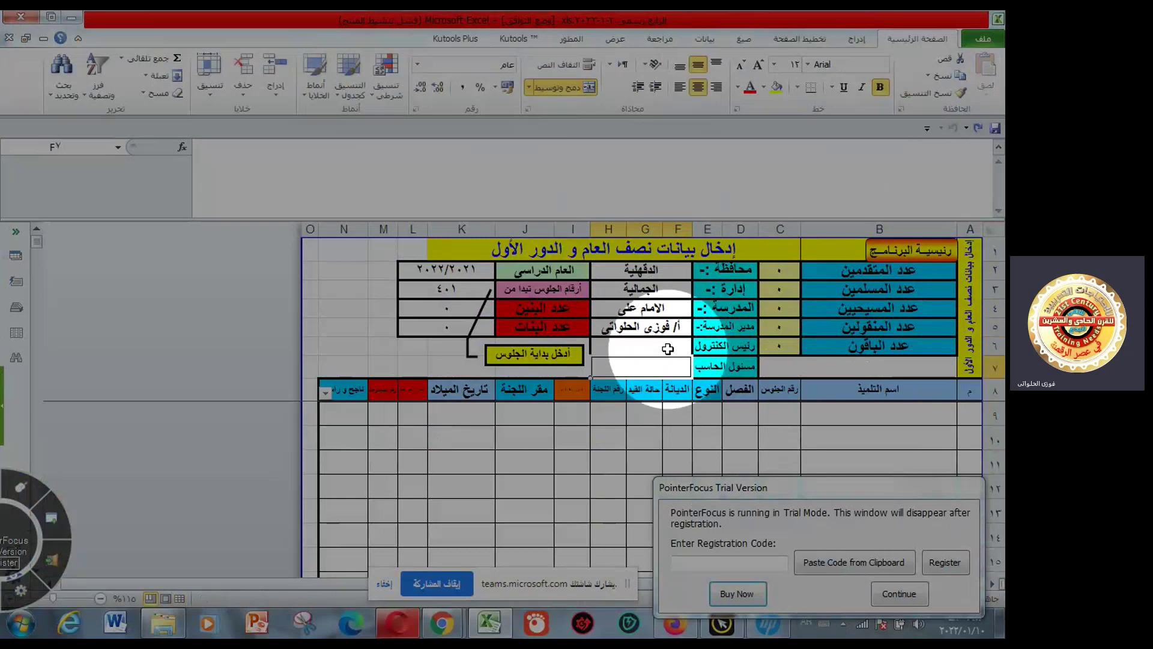
pyautogui.click(667, 348)
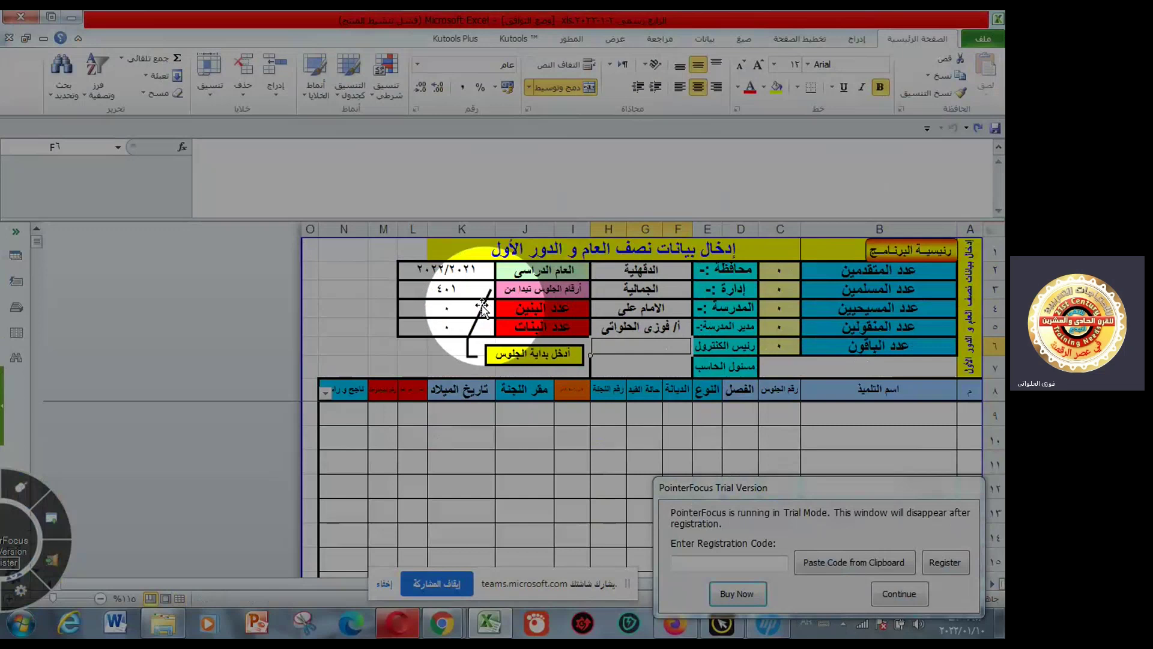
pyautogui.click(447, 289)
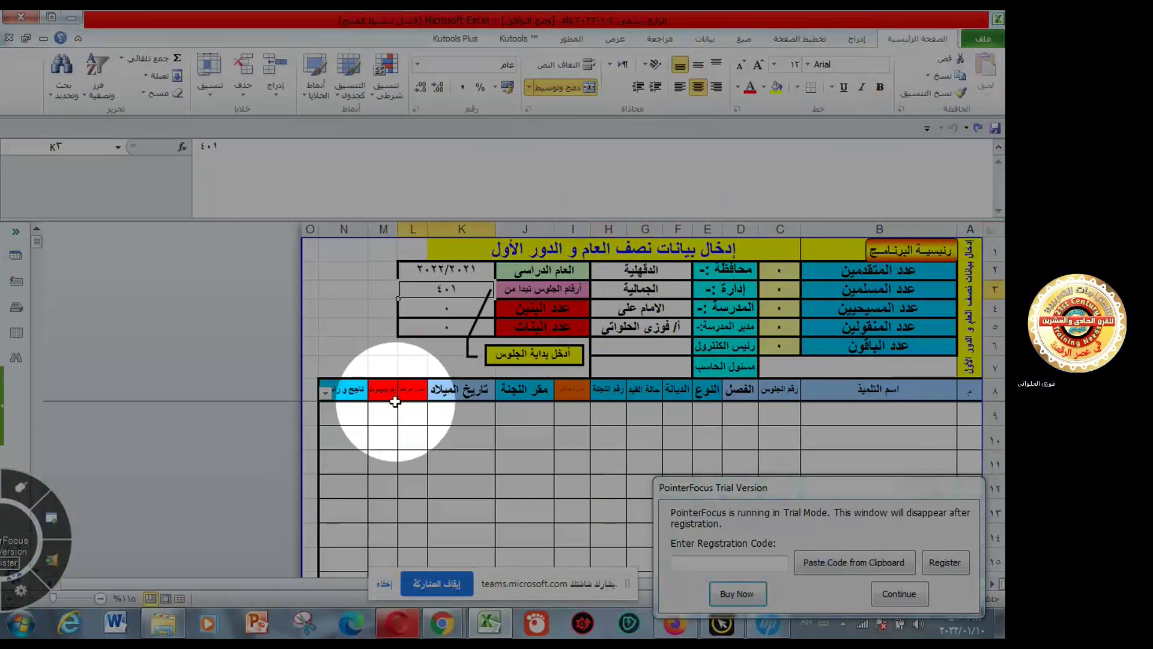
pyautogui.write('100')
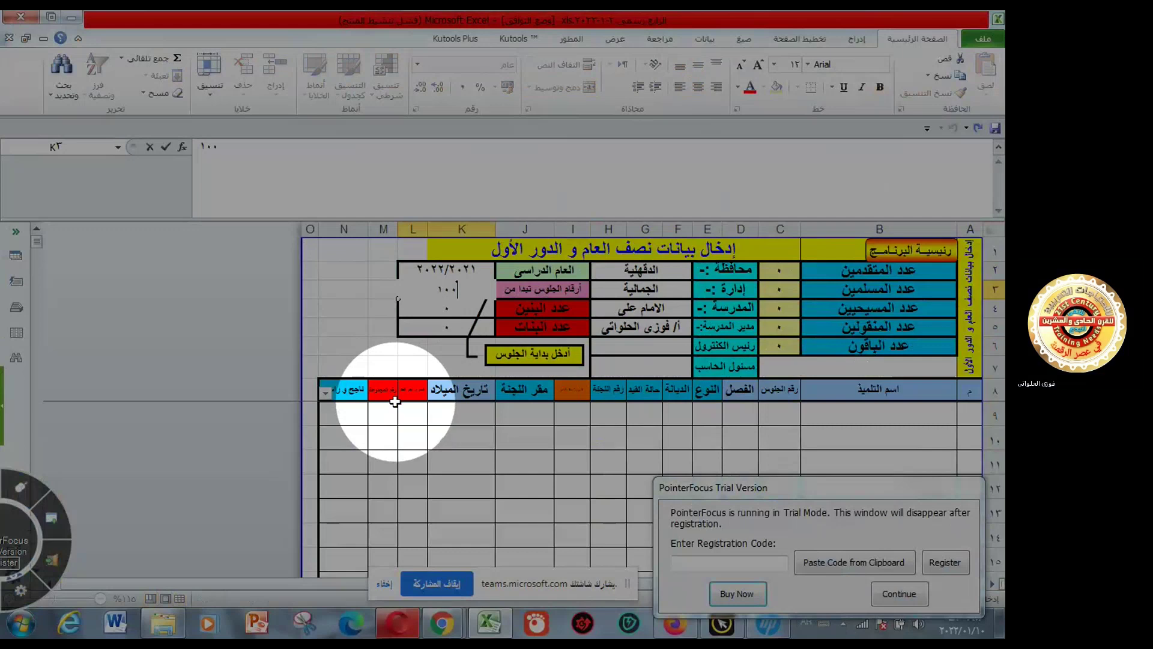
pyautogui.click(581, 447)
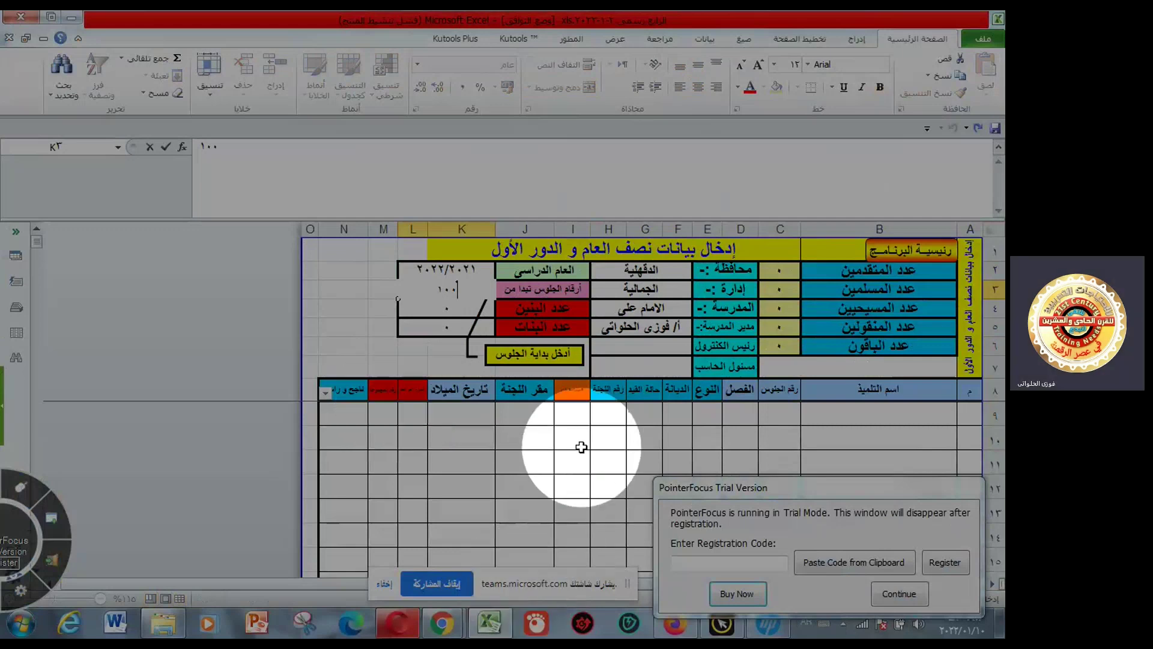
pyautogui.click(780, 419)
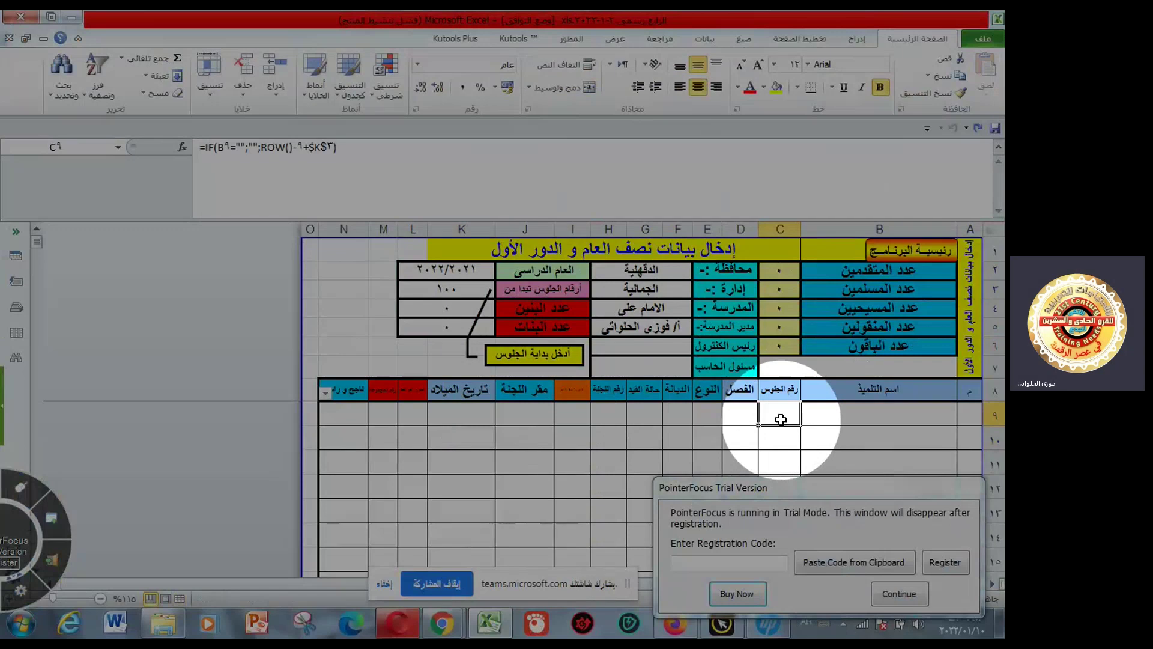
pyautogui.click(742, 416)
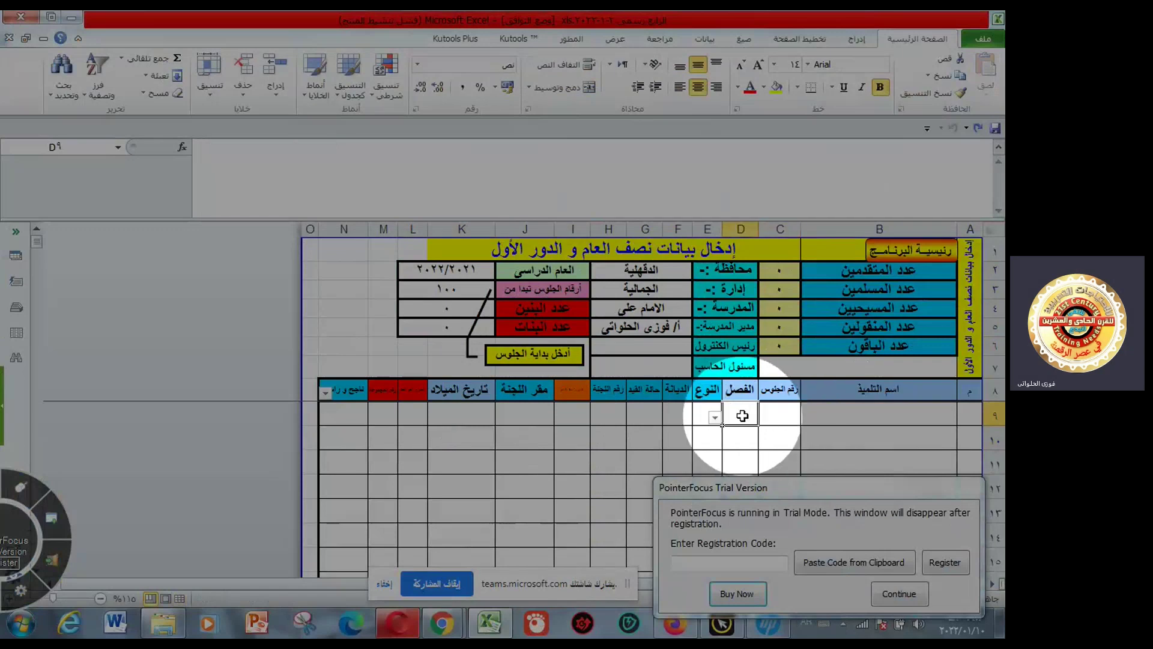
pyautogui.click(784, 414)
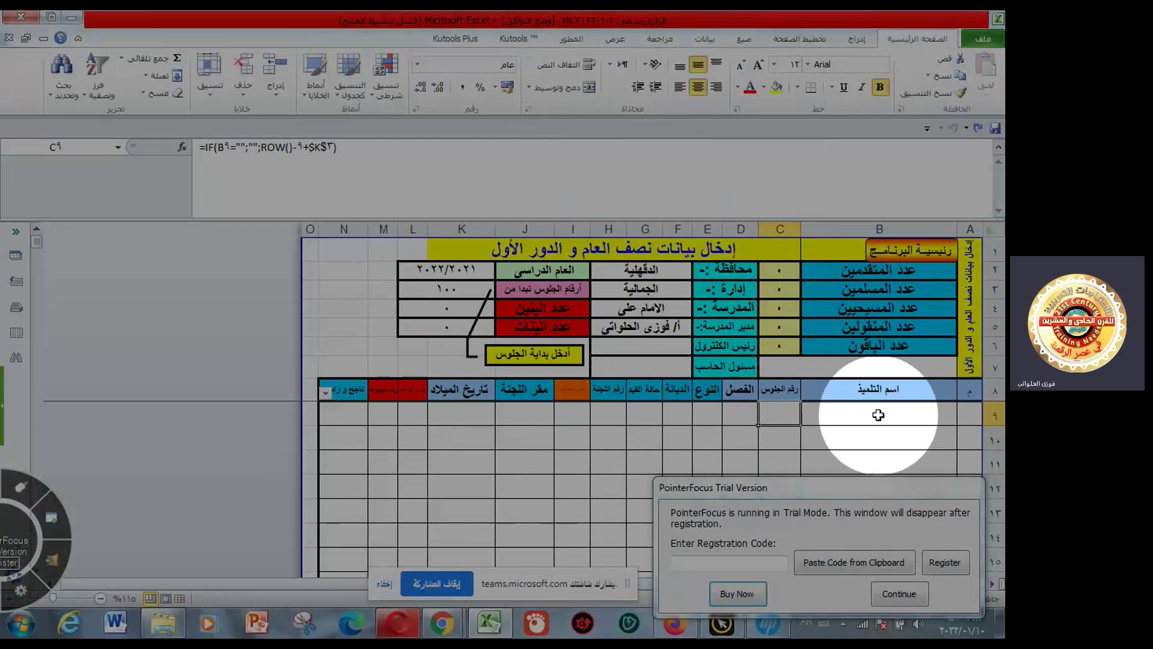
pyautogui.click(878, 415)
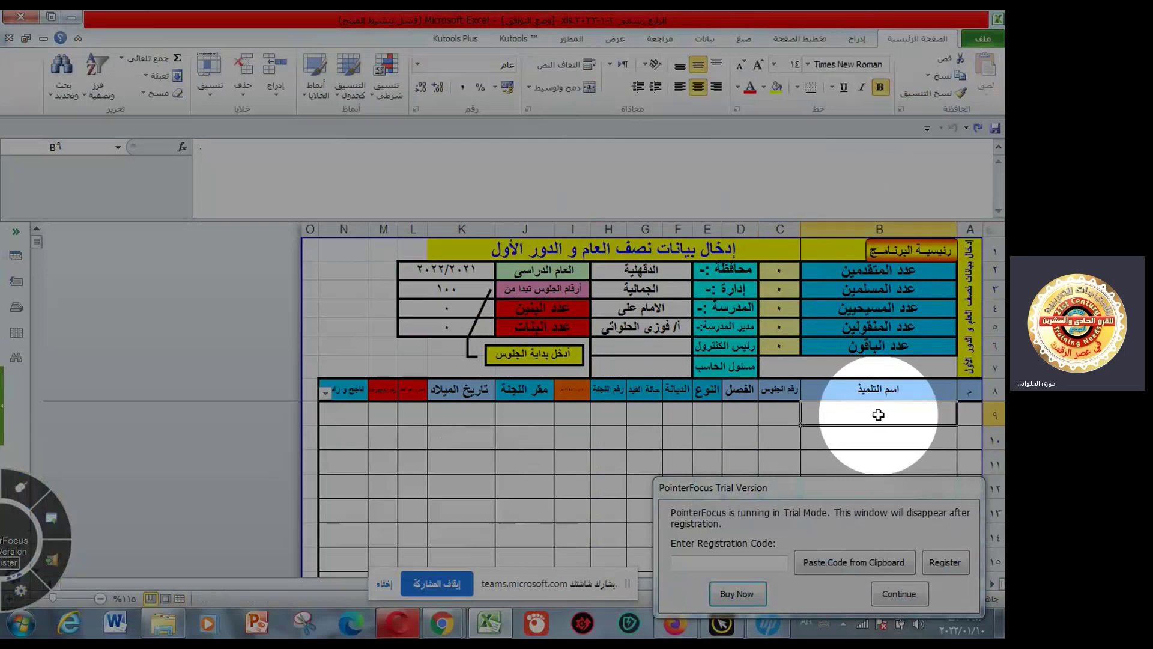
pyautogui.click(964, 417)
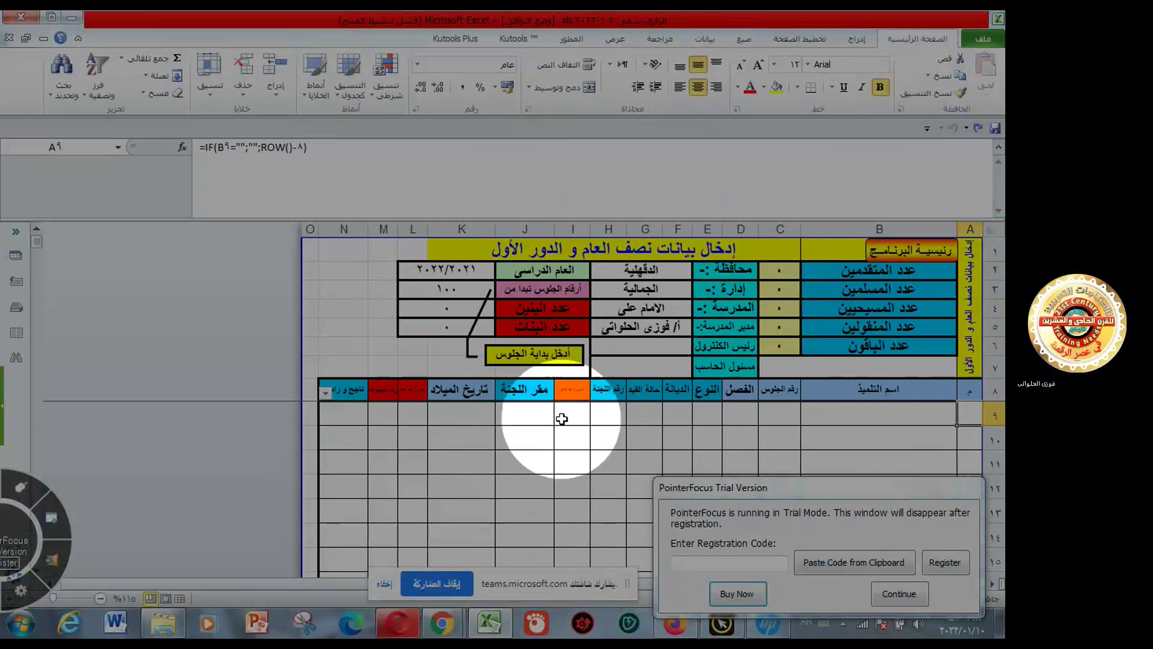
pyautogui.click(561, 419)
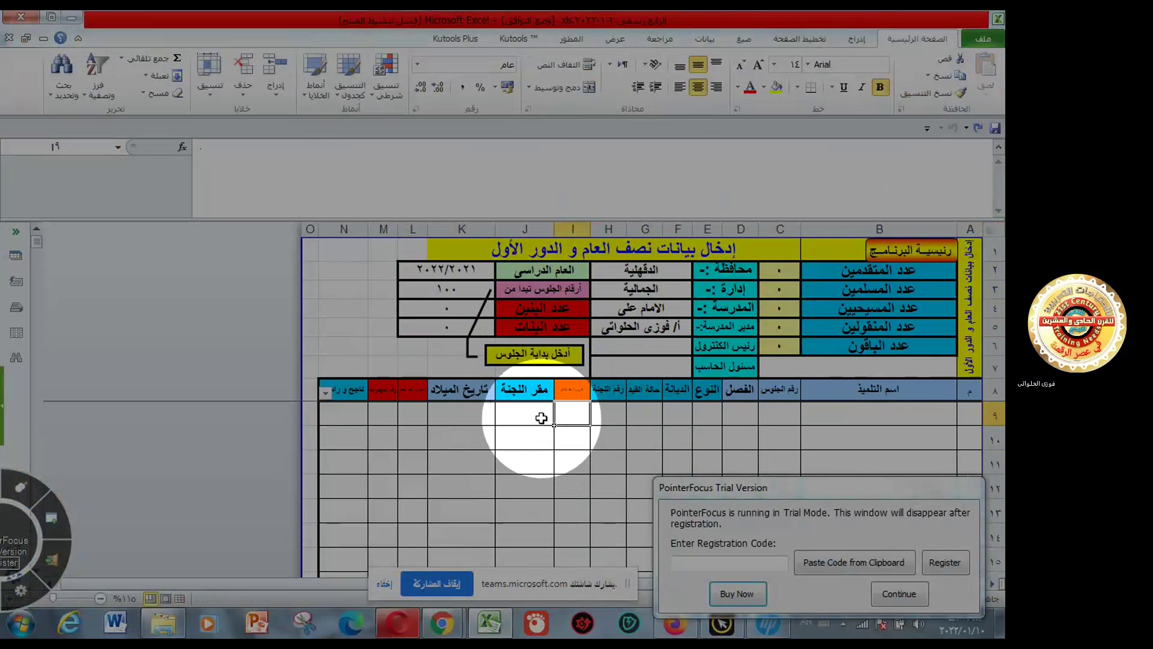
pyautogui.click(541, 418)
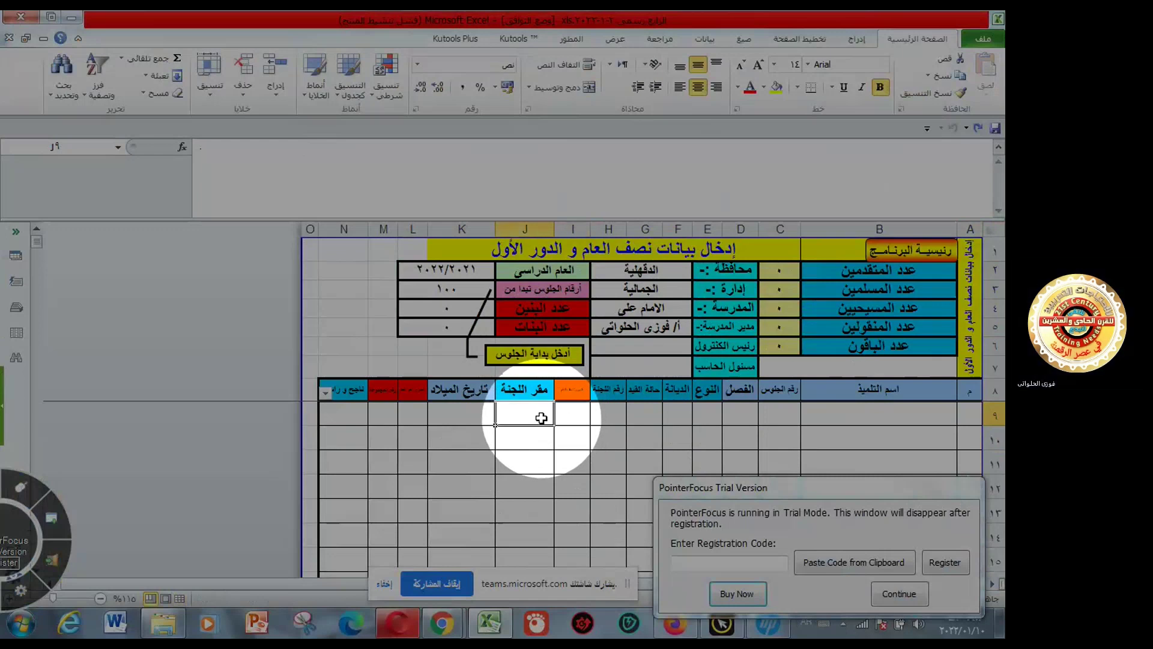
pyautogui.click(645, 415)
pyautogui.click(863, 417)
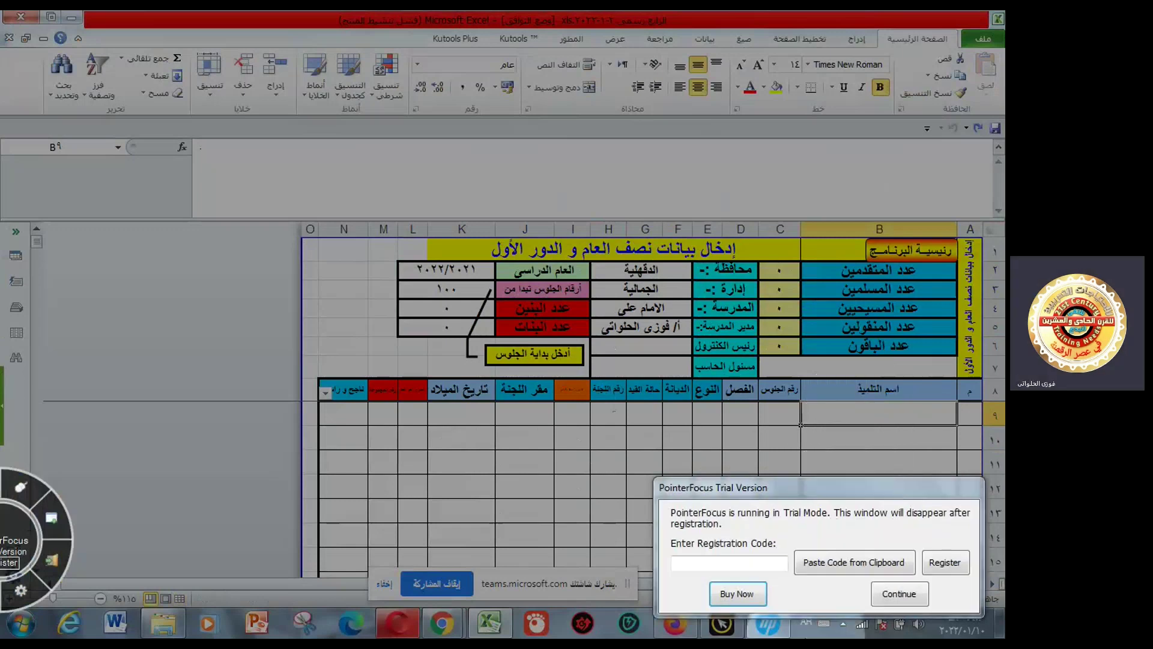
pyautogui.click(899, 593)
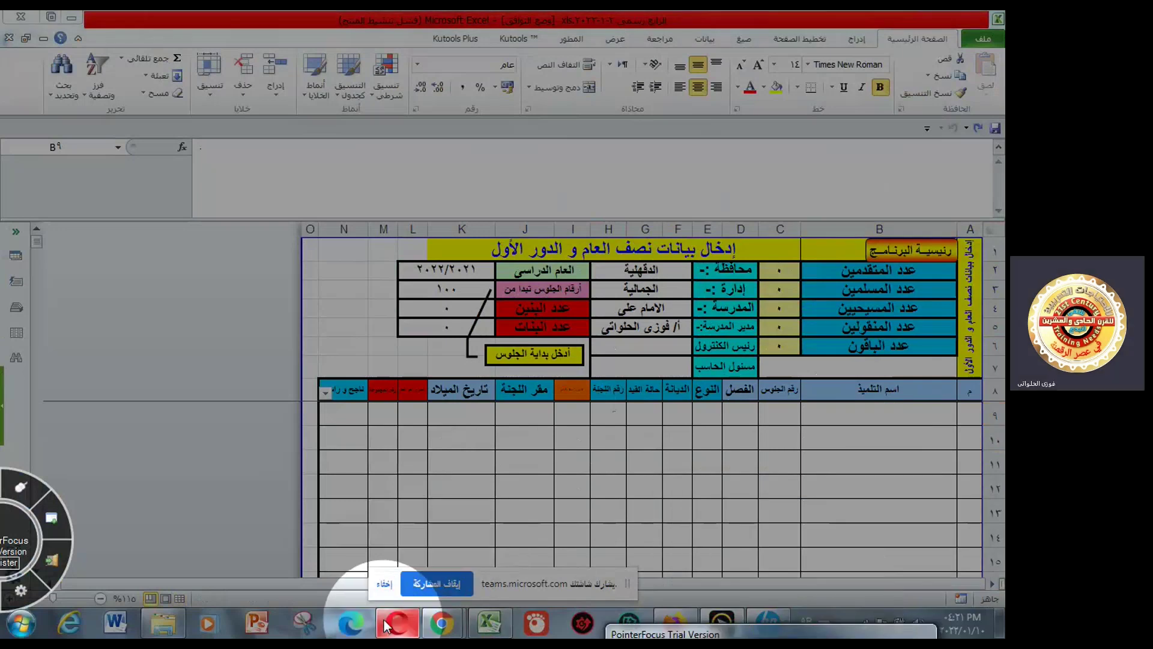
# - Open the السجل الجديد register workbook from the exam papers folder, dismissing the file-in-use notice
pyautogui.click(164, 629)
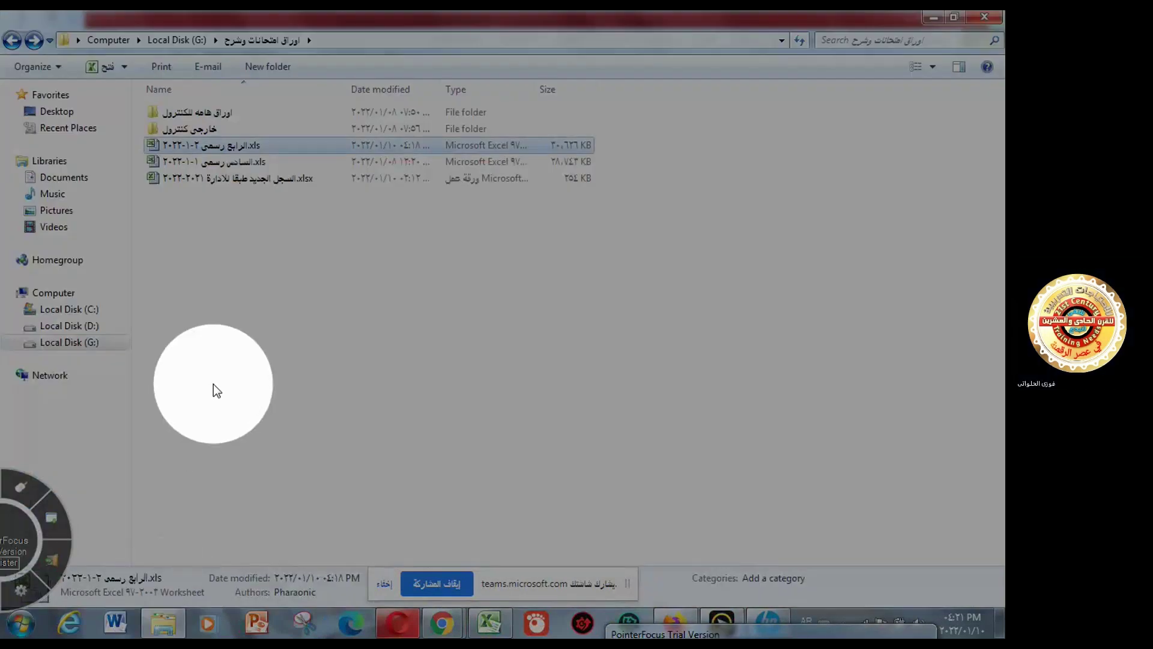
pyautogui.click(286, 185)
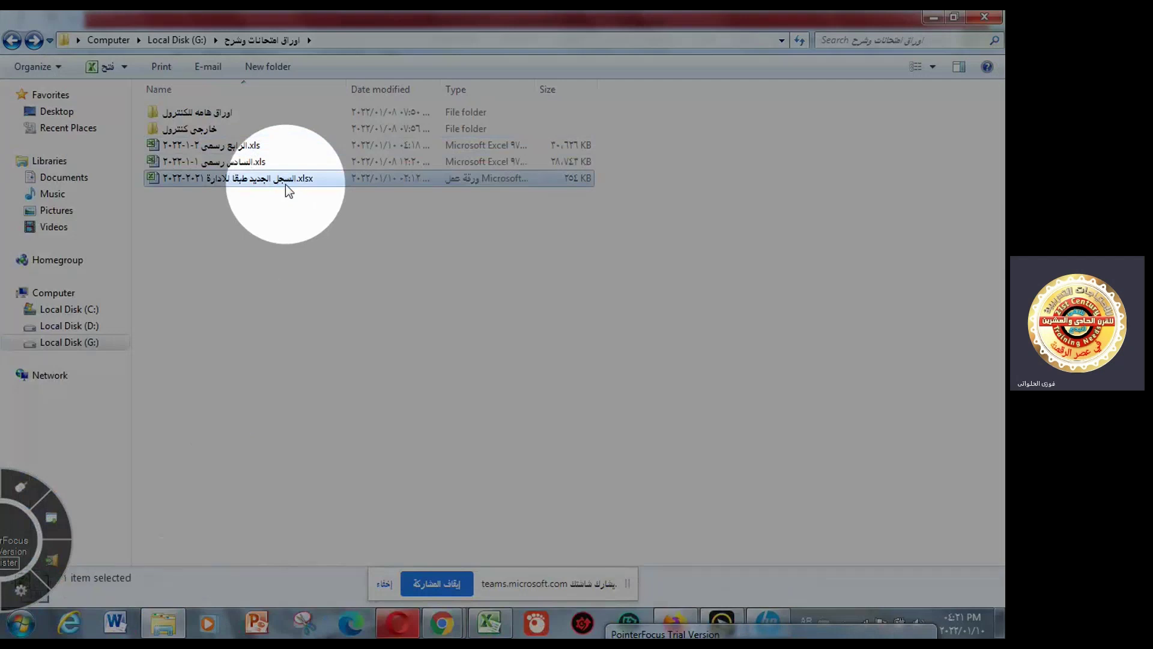
pyautogui.doubleClick(286, 185)
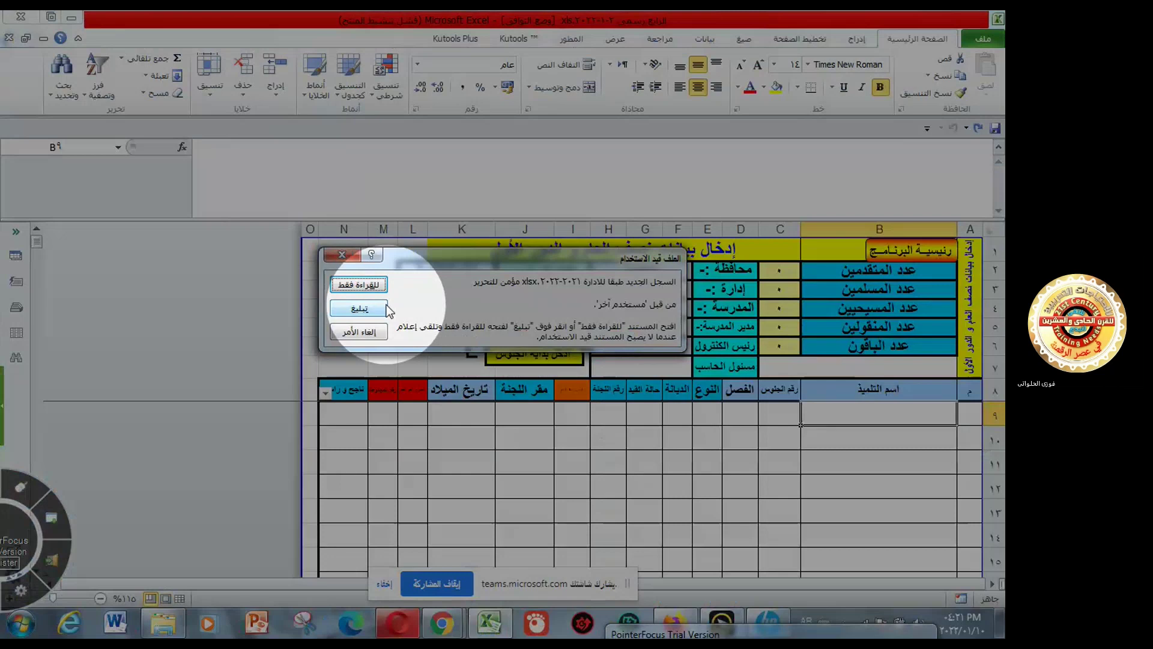
pyautogui.click(359, 332)
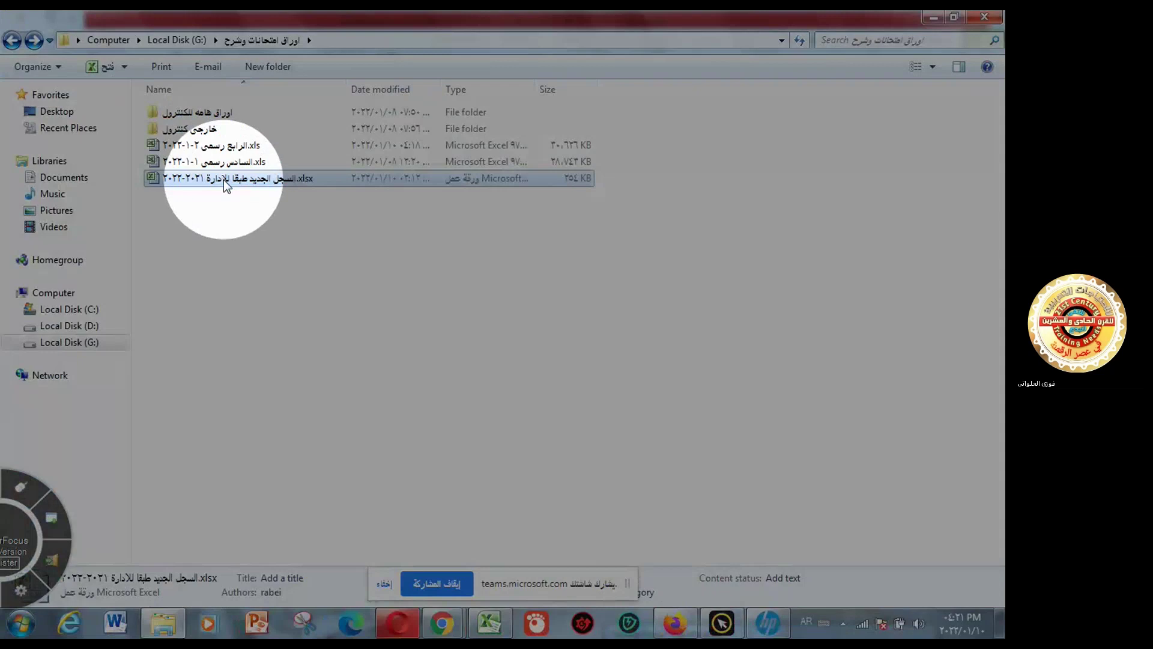
pyautogui.doubleClick(223, 179)
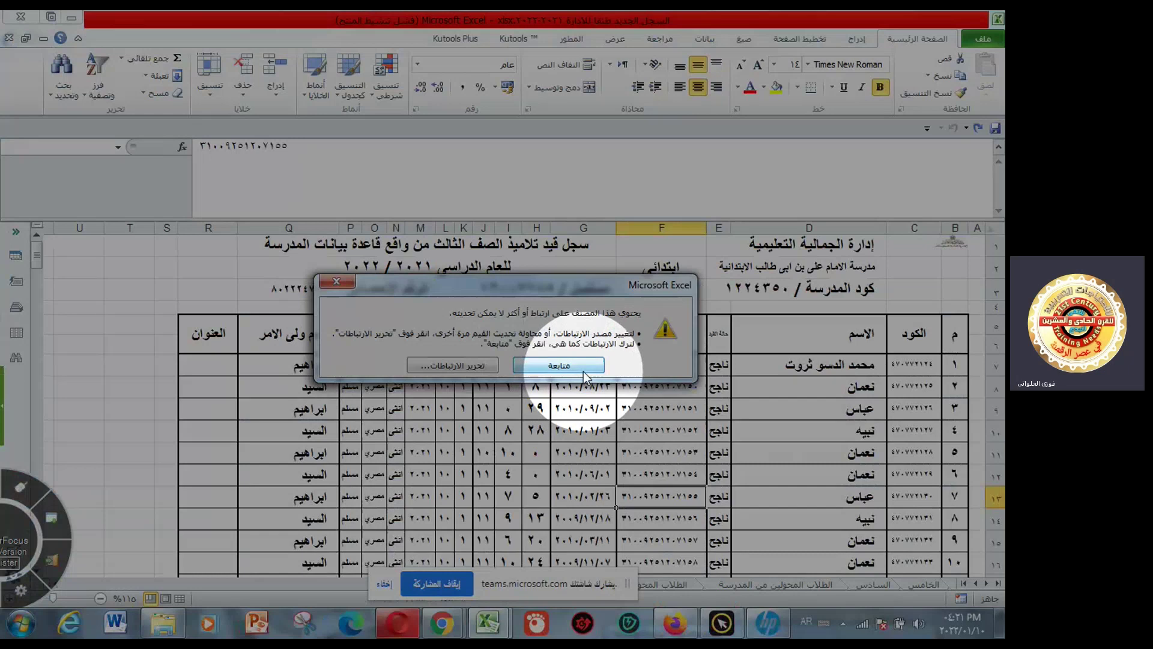
# - Continue past the link-update warning and bring the السجل الجديد register to the front
pyautogui.click(559, 366)
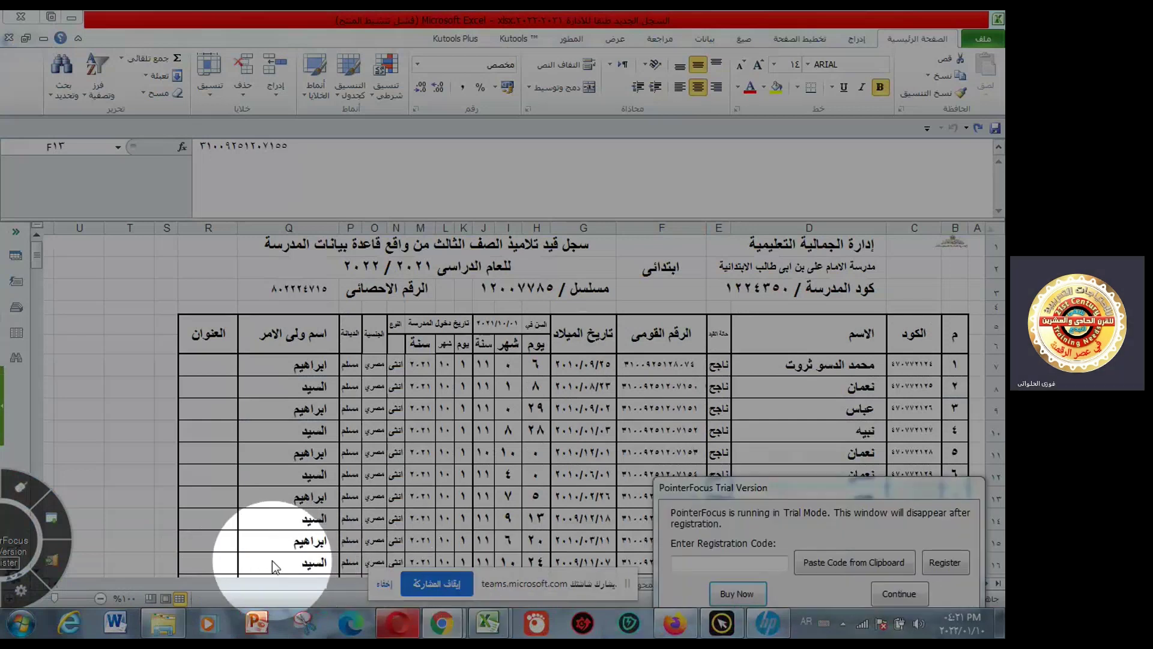
pyautogui.hotkey('alt', 'Tab')
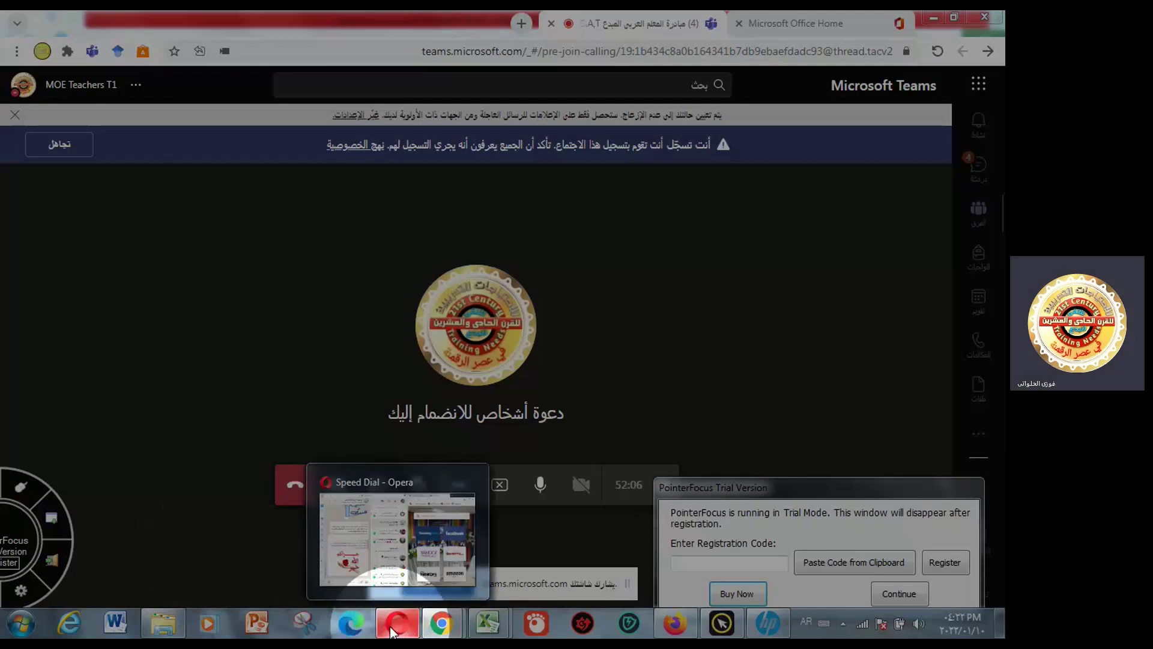
pyautogui.moveTo(486, 631)
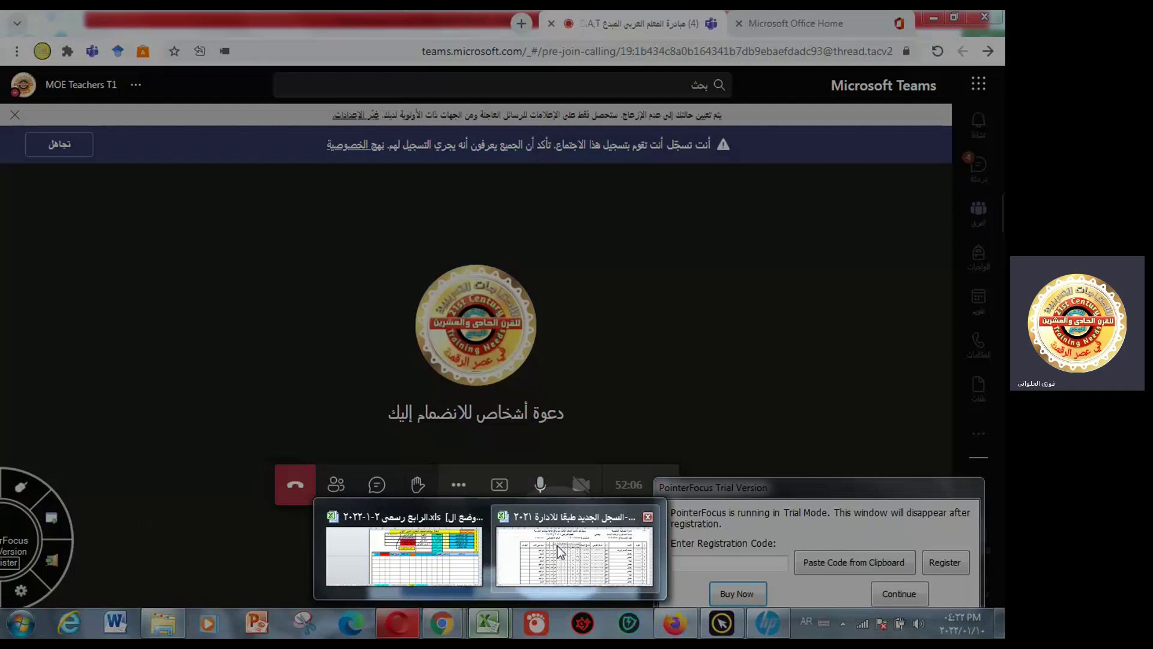
pyautogui.moveTo(559, 549)
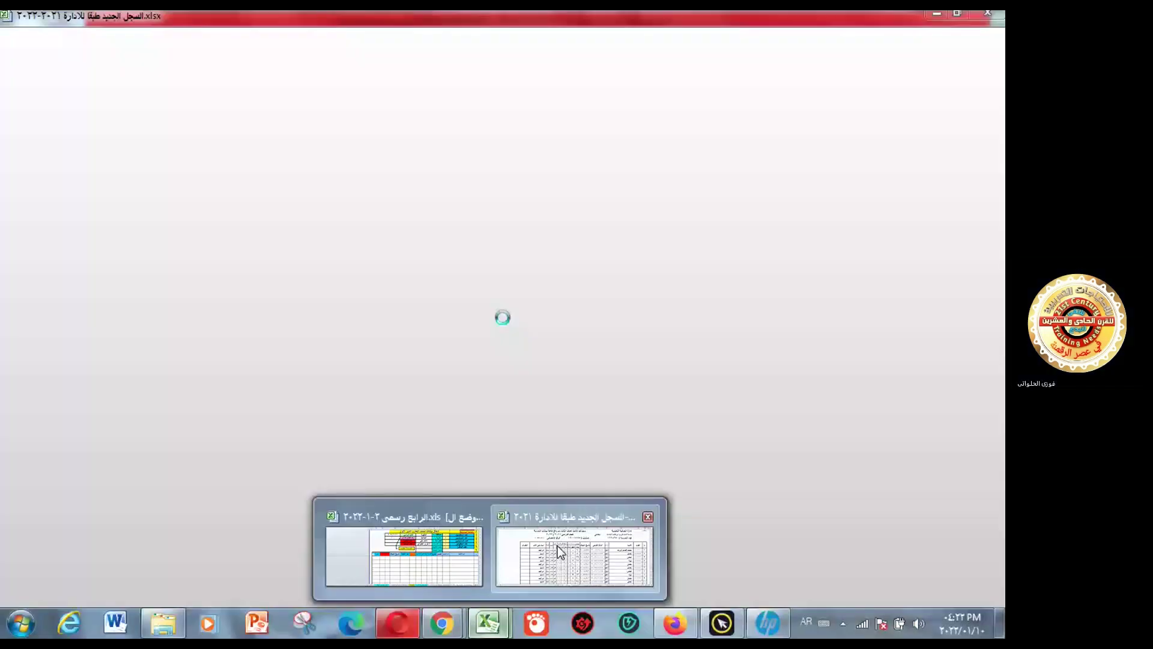
pyautogui.click(557, 546)
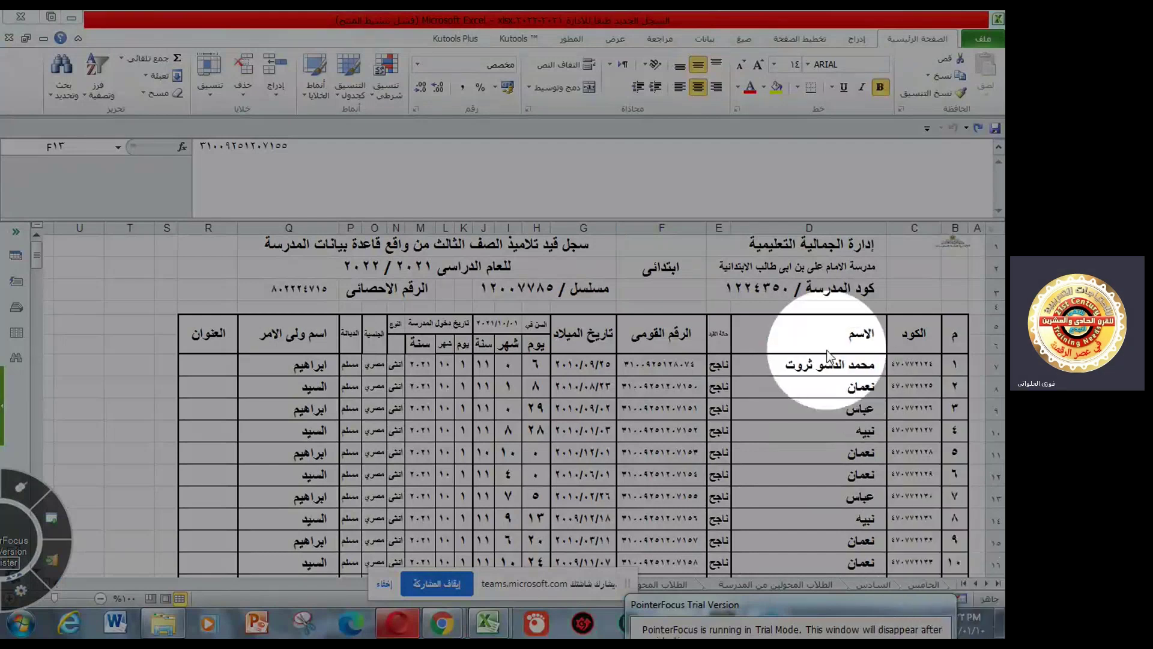
# - Select the register's student names in column D from D7 down and copy them
pyautogui.moveTo(831, 368); pyautogui.dragTo(822, 635)
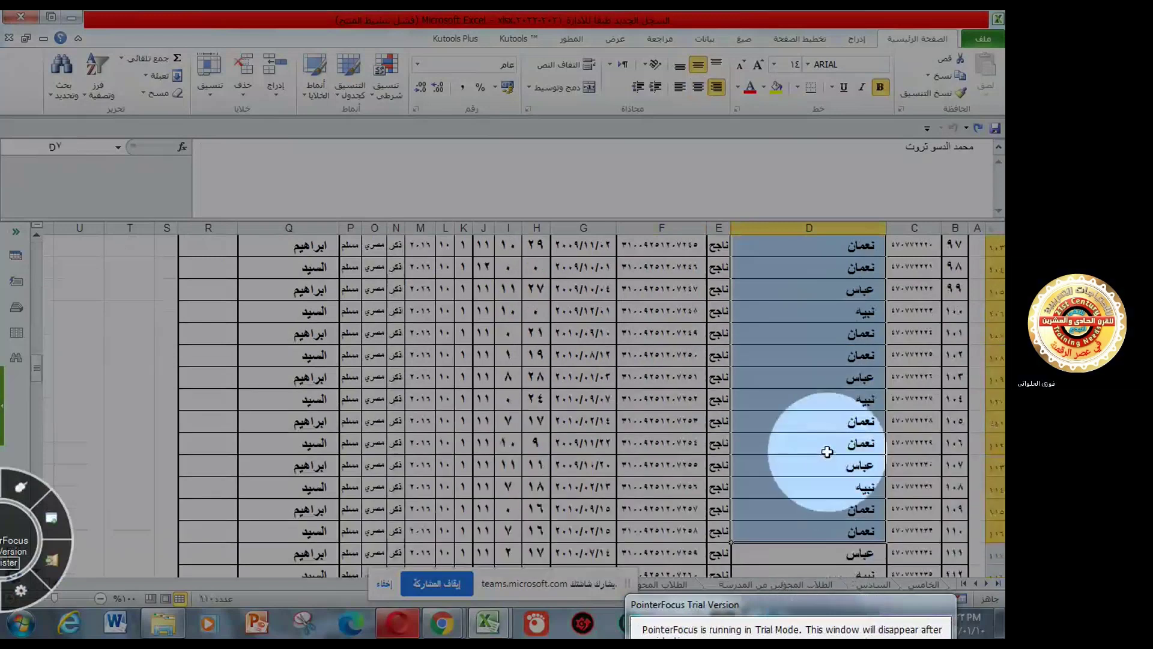
pyautogui.rightClick(827, 452)
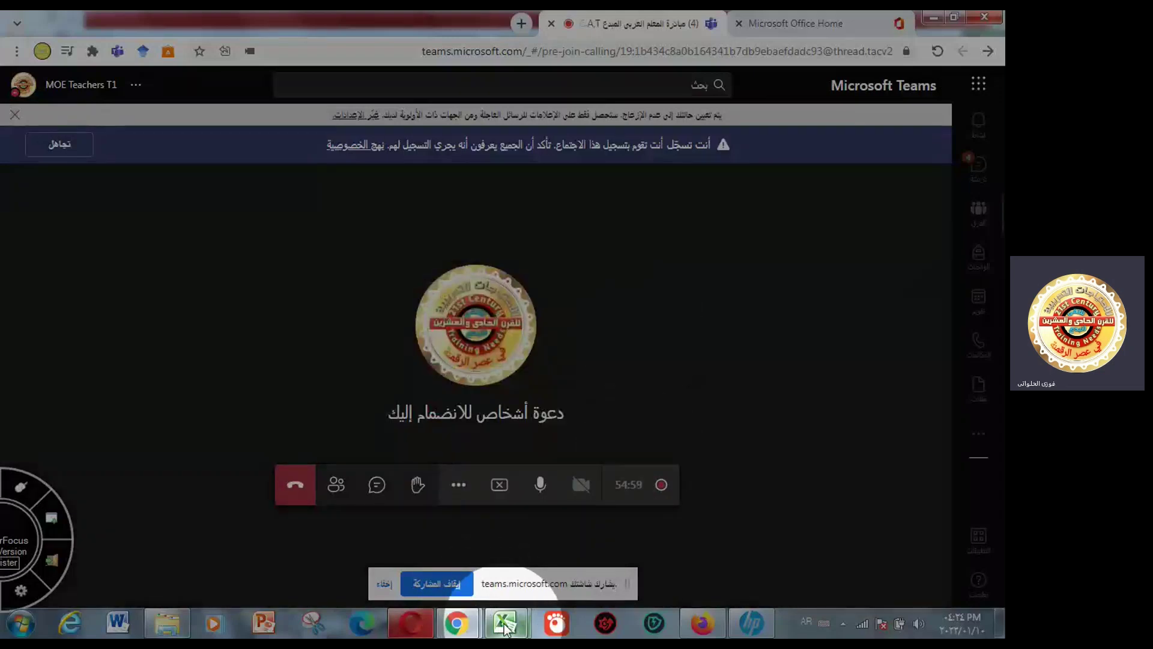
pyautogui.moveTo(503, 624)
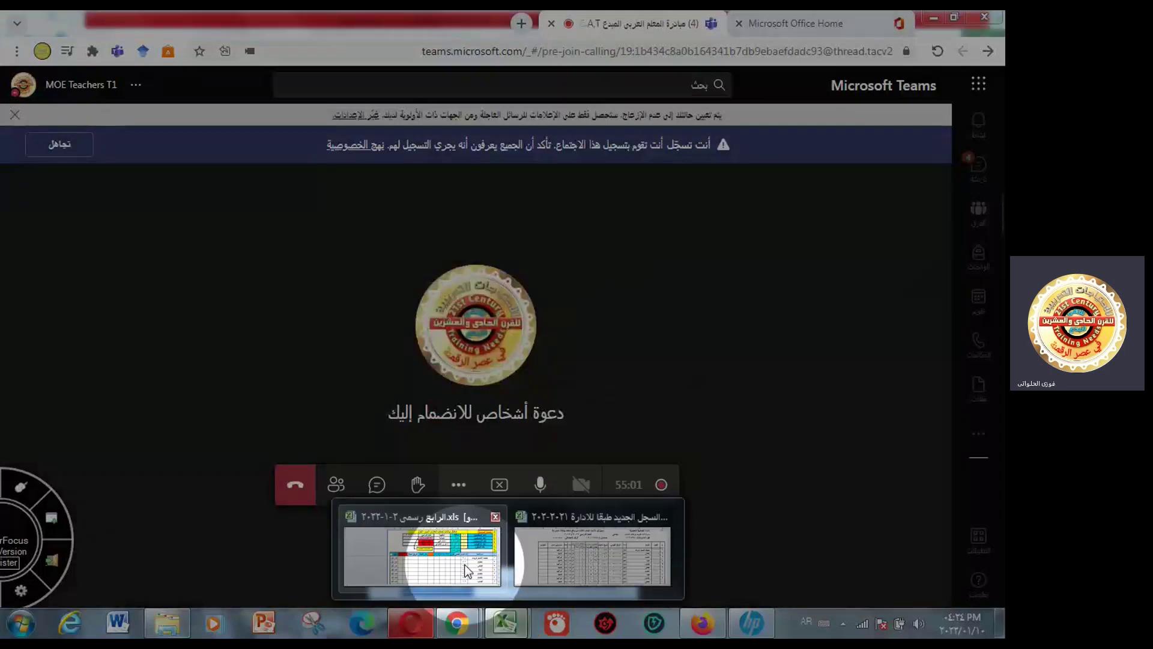
# - Return to the exam-control workbook and undo the pasted student names
pyautogui.moveTo(467, 570)
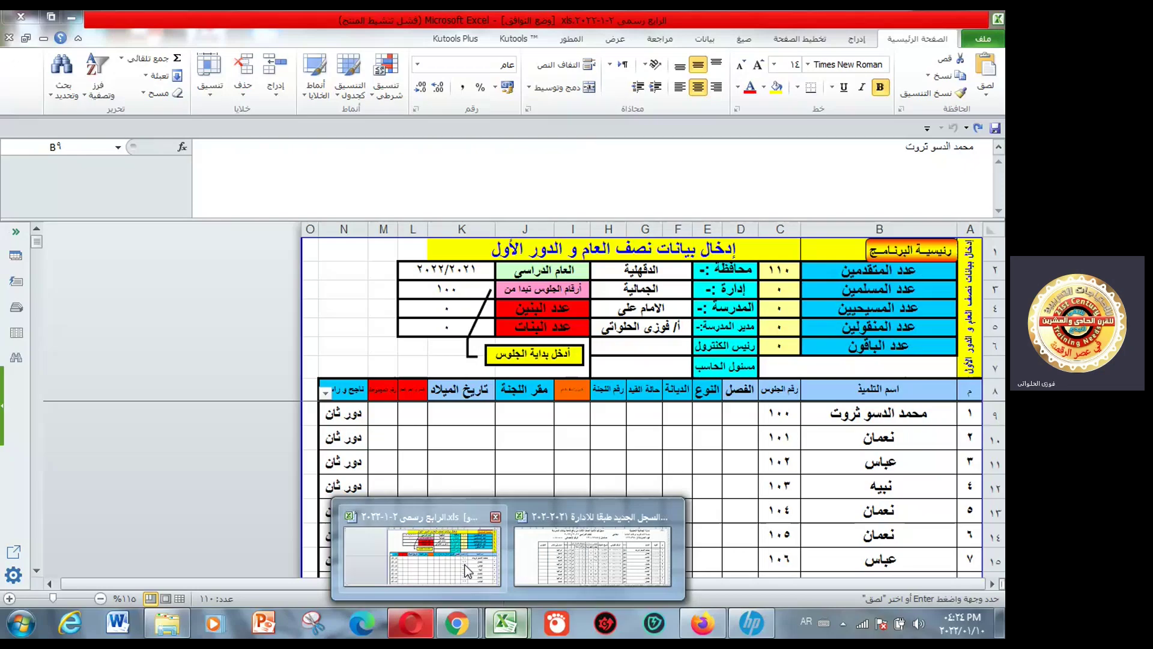
pyautogui.click(468, 570)
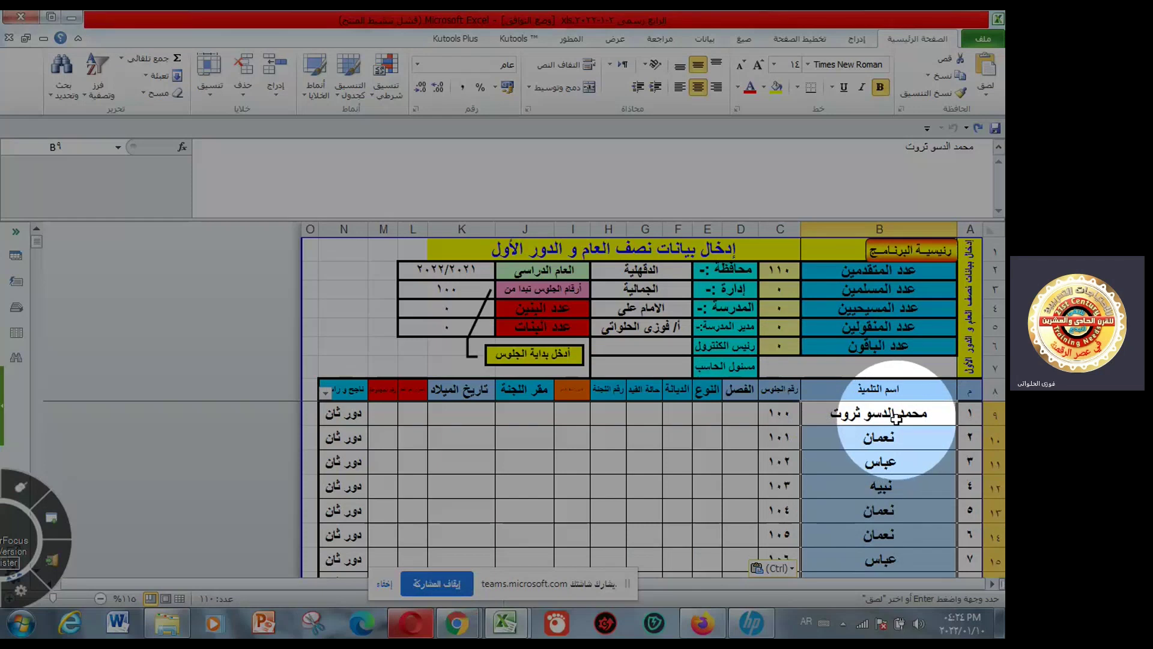
pyautogui.click(977, 127)
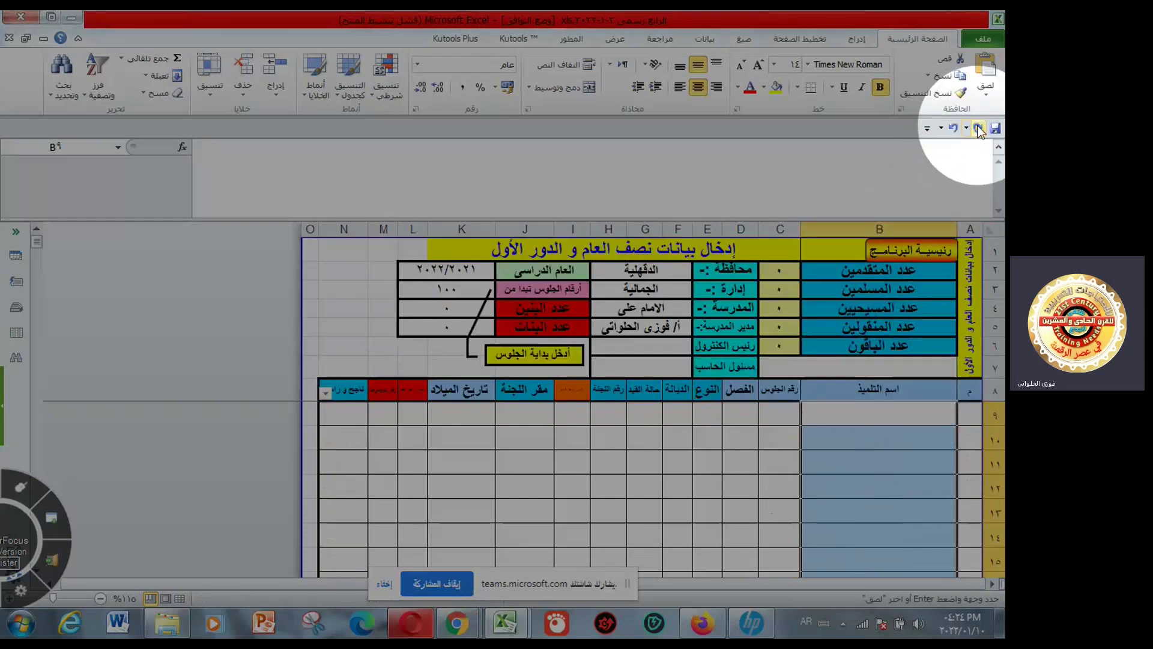
# - Enter a formula in B9 linking to the register's cell D7
pyautogui.click(890, 414)
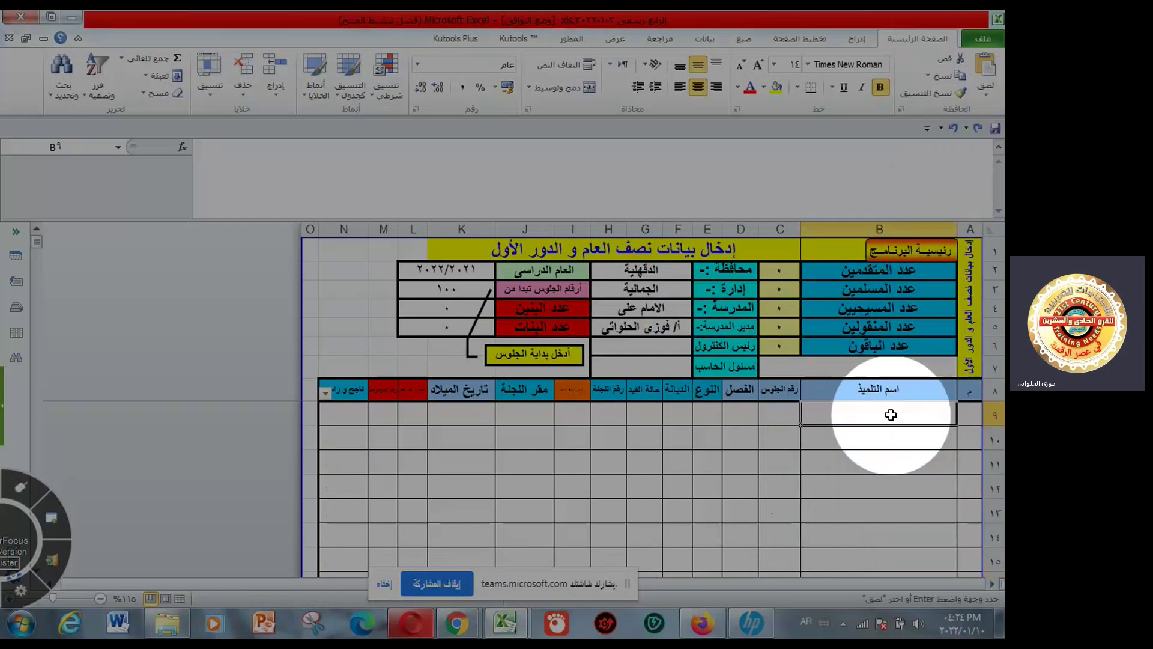
pyautogui.write('=')
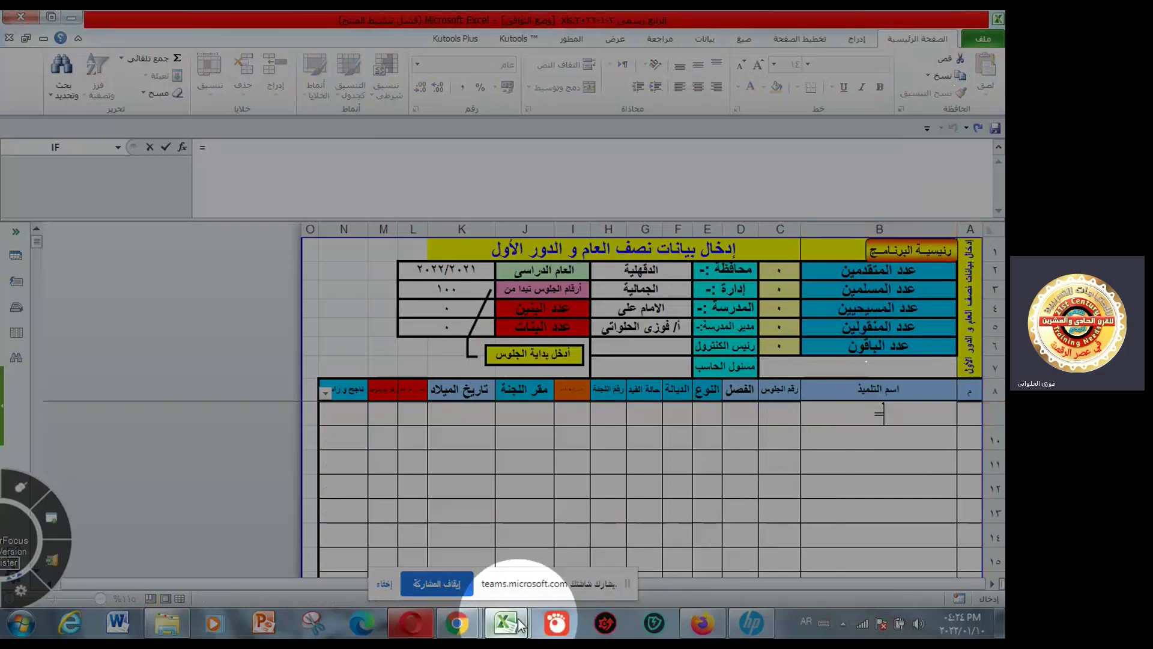
pyautogui.moveTo(520, 625)
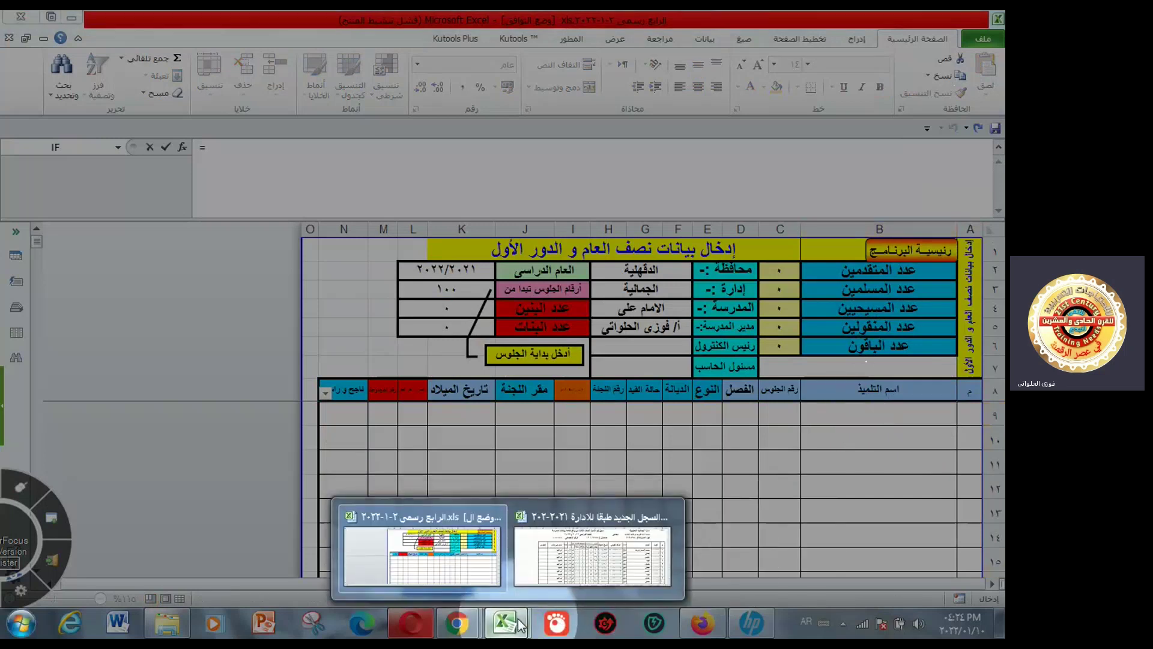
pyautogui.click(574, 556)
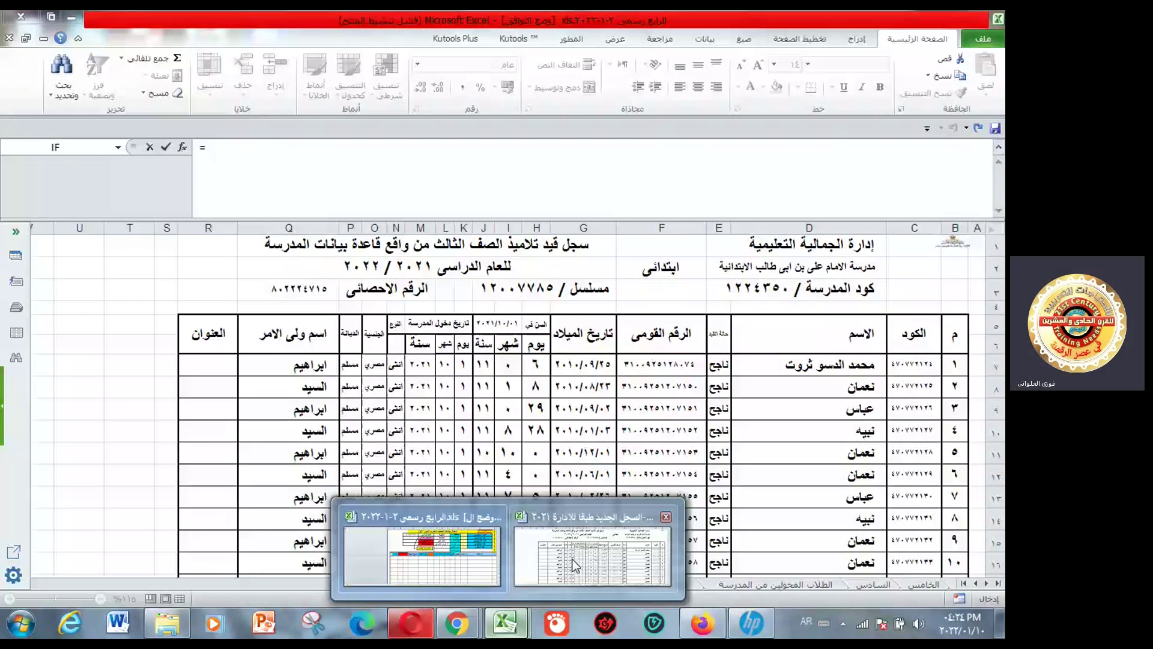
pyautogui.click(572, 560)
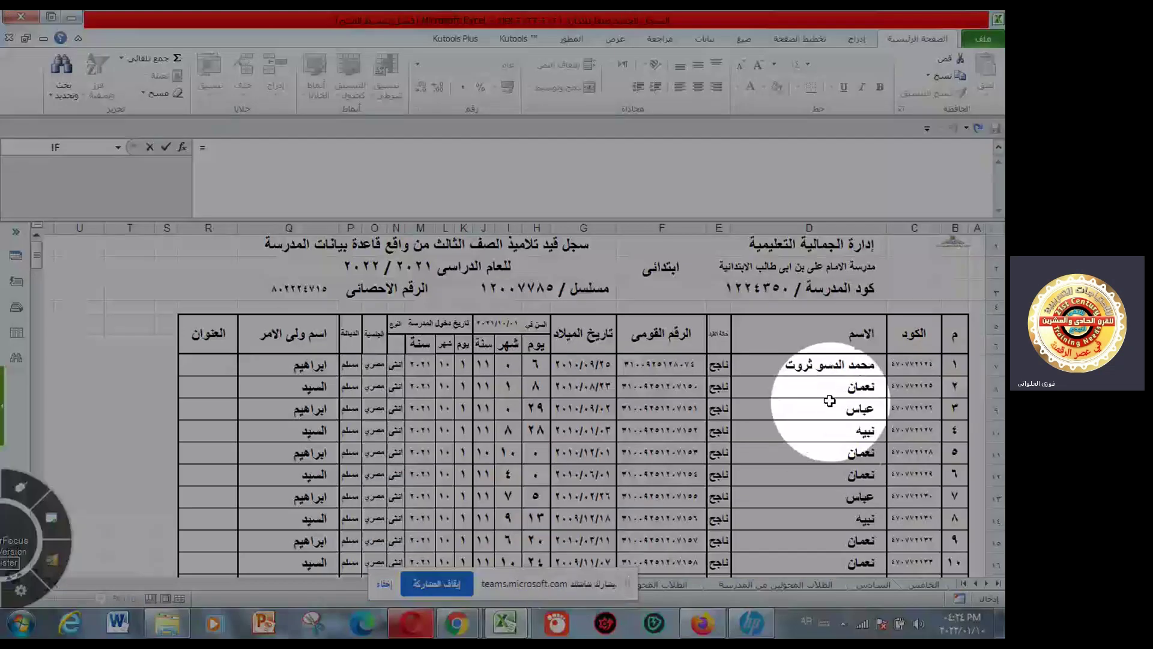
pyautogui.click(820, 365)
pyautogui.press('Return')
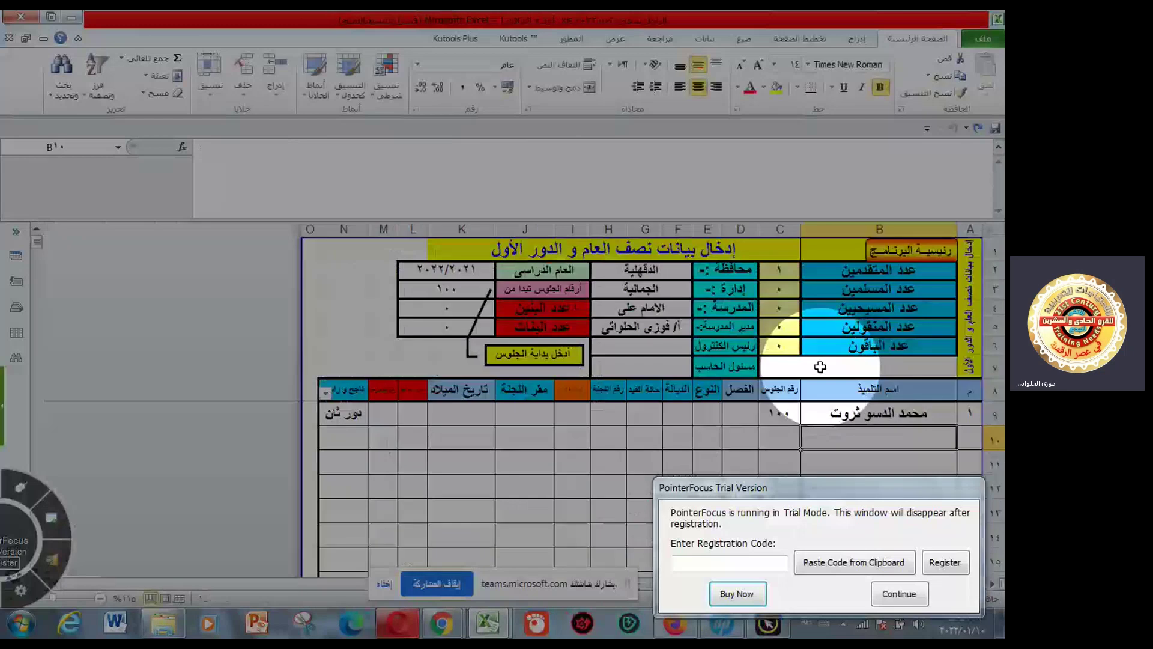
# - Toggle B9's D7 reference with F4, commit it, then undo the change
pyautogui.moveTo(923, 487); pyautogui.dragTo(868, 600)
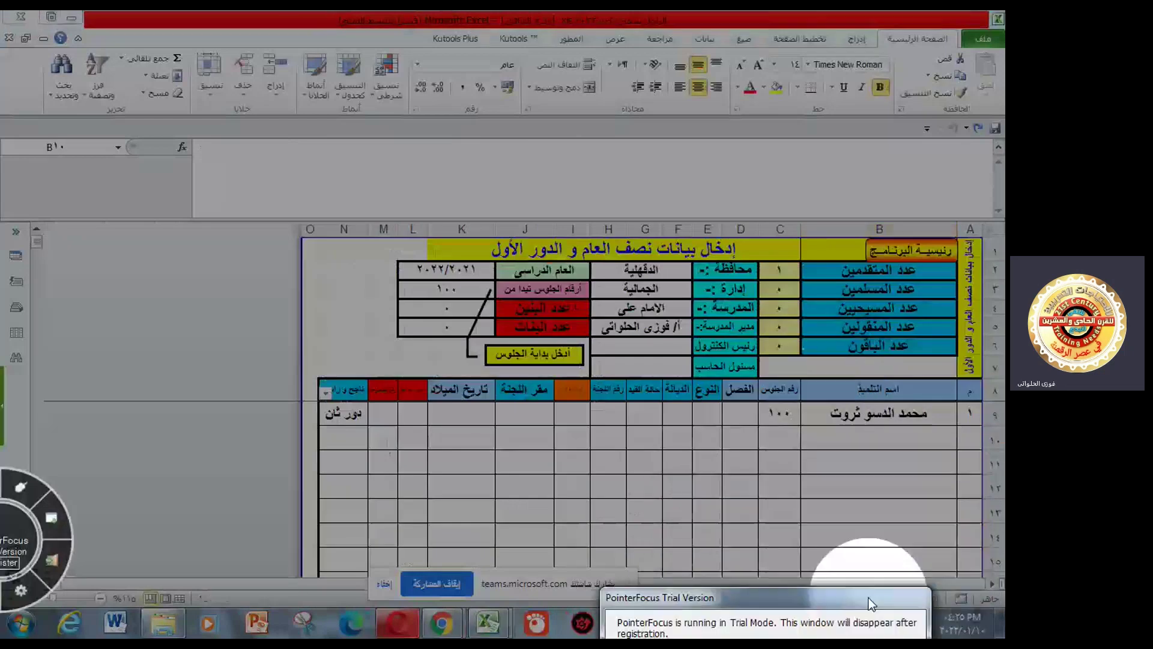
pyautogui.click(892, 413)
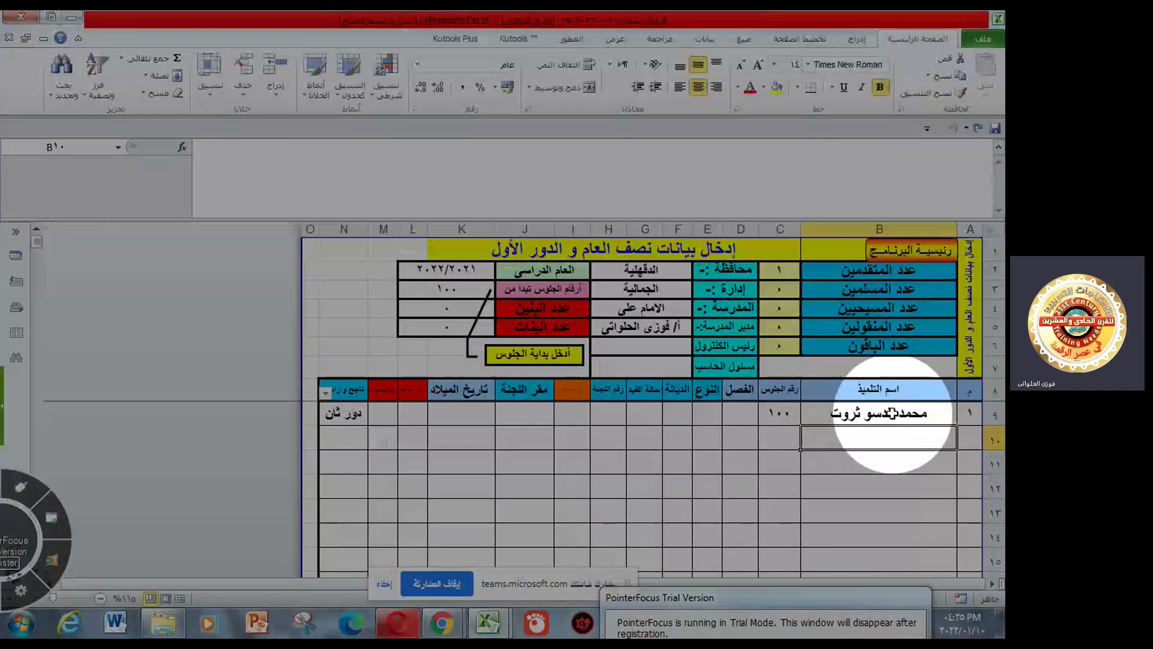
pyautogui.click(892, 413)
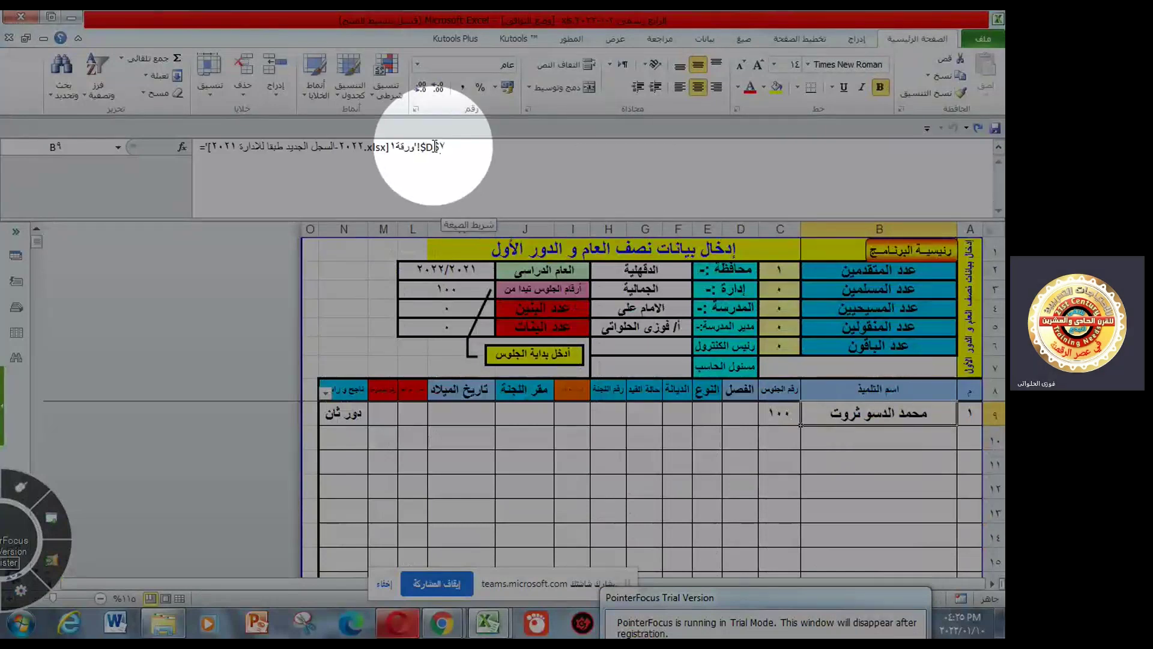
pyautogui.click(435, 146)
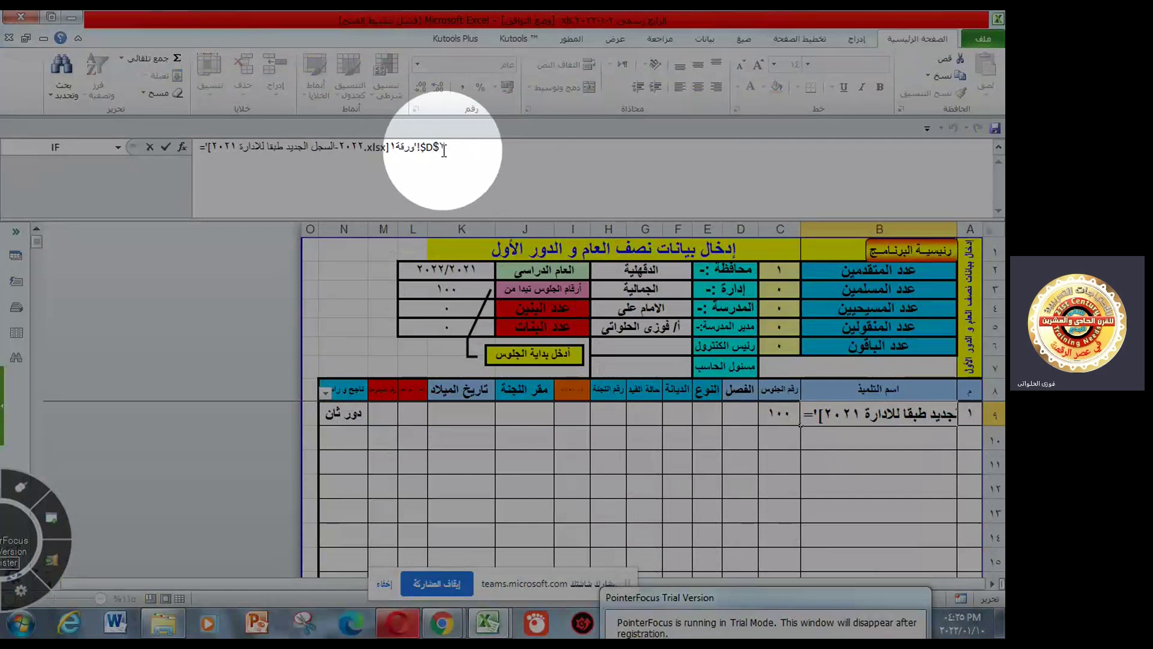
pyautogui.press('F4')
pyautogui.press('F4')
pyautogui.press('F4')
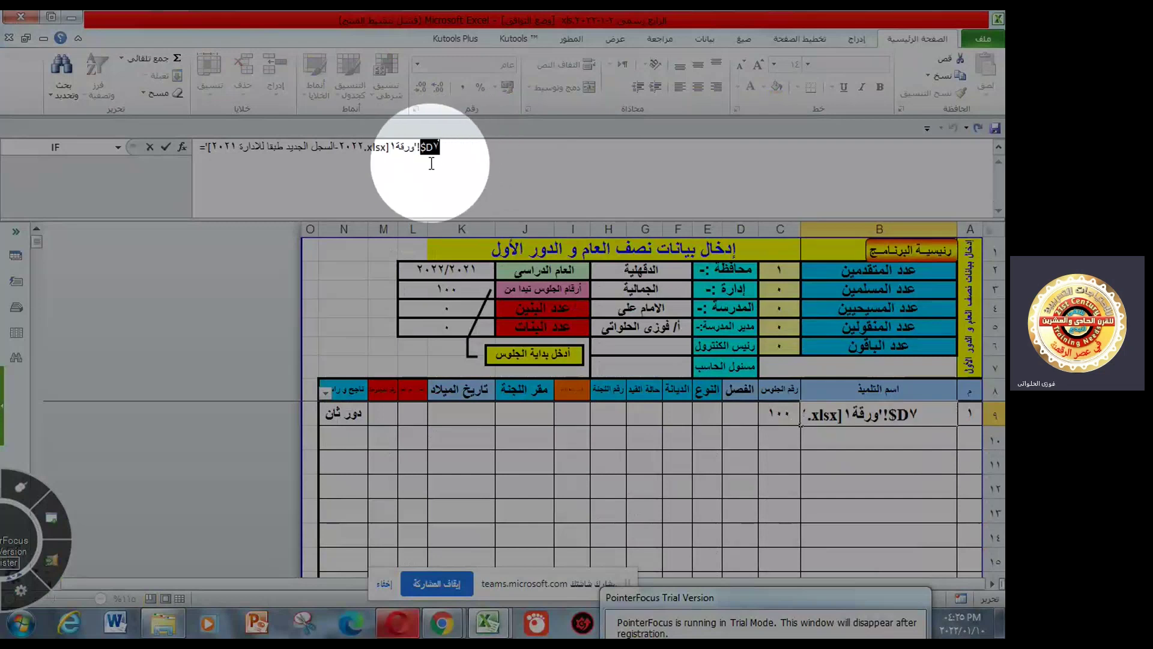
pyautogui.press('Return')
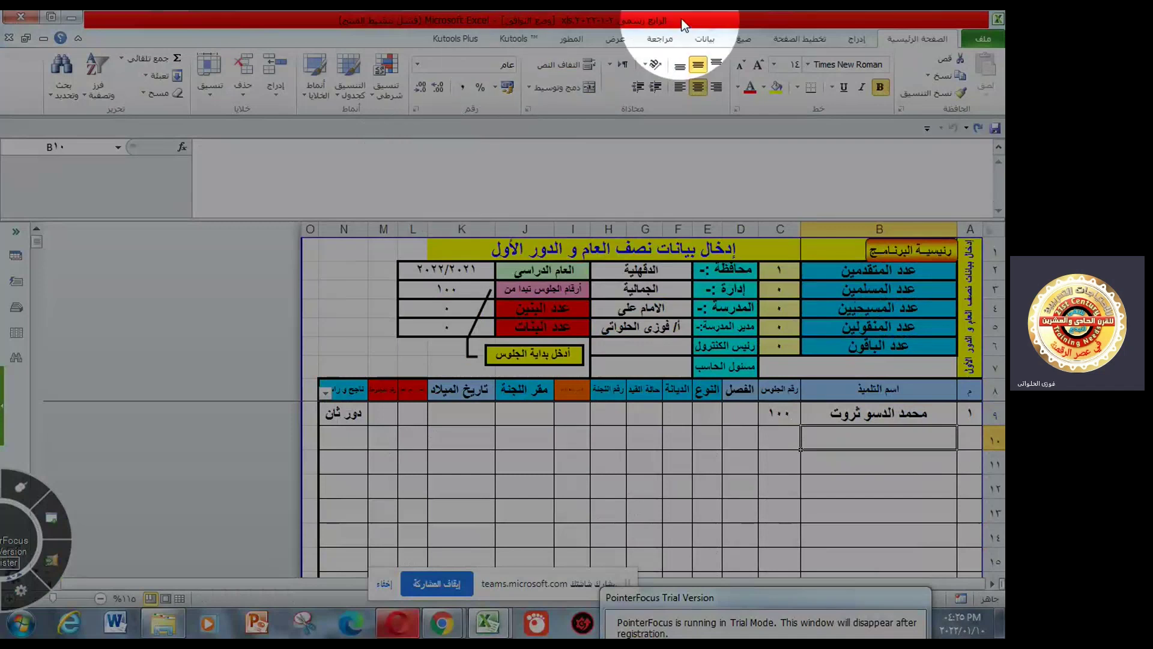
pyautogui.click(977, 128)
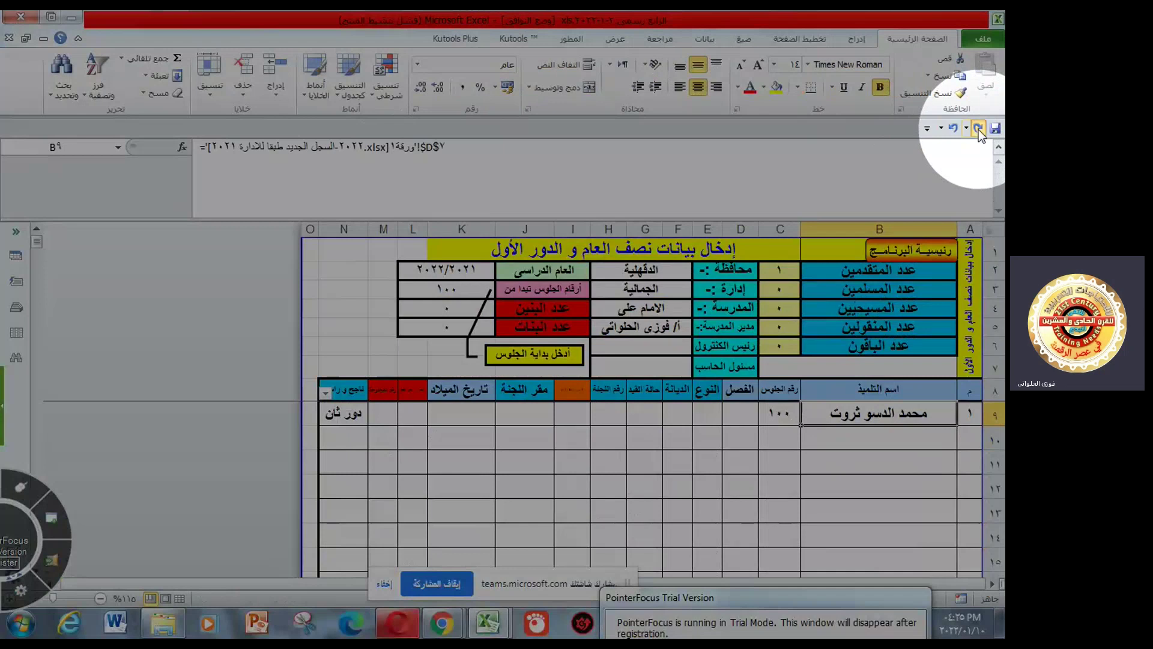
# - Undo B9's old formula and relink B9 to the school register's cell D7
pyautogui.click(977, 127)
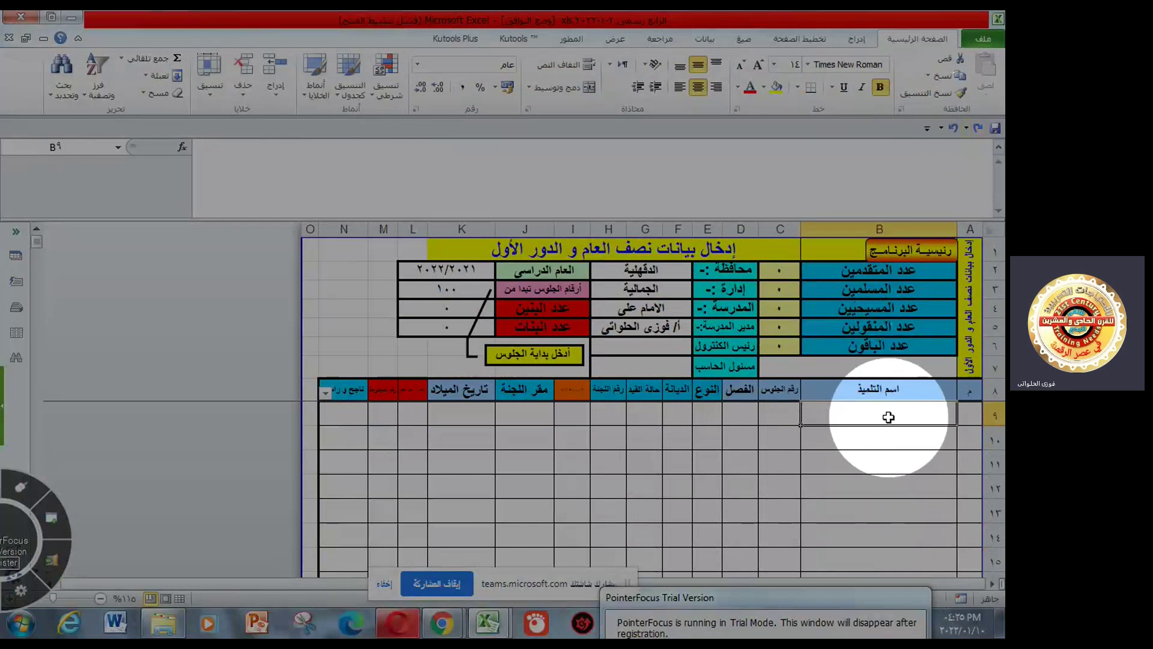
pyautogui.write('=')
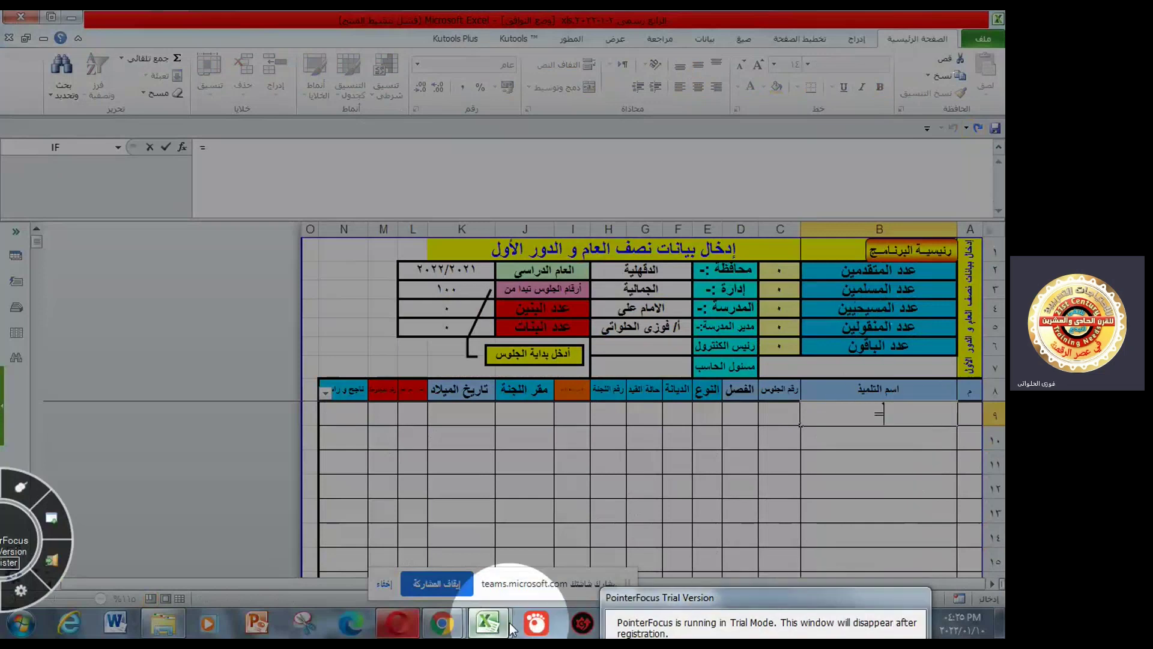
pyautogui.moveTo(481, 633)
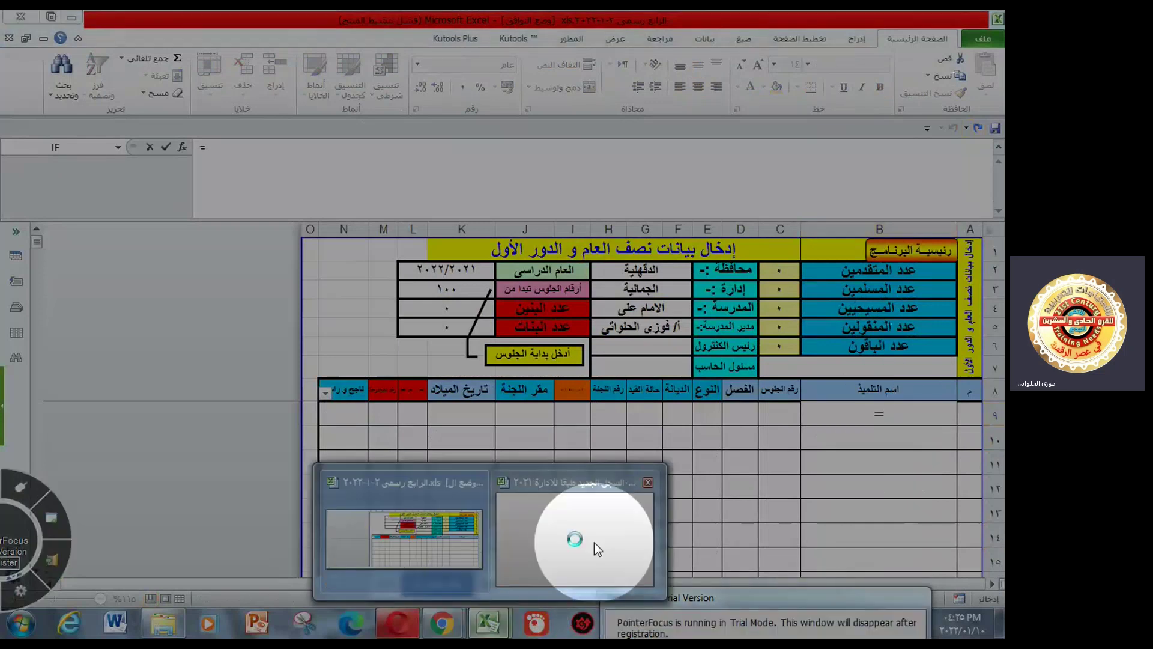
pyautogui.moveTo(593, 542)
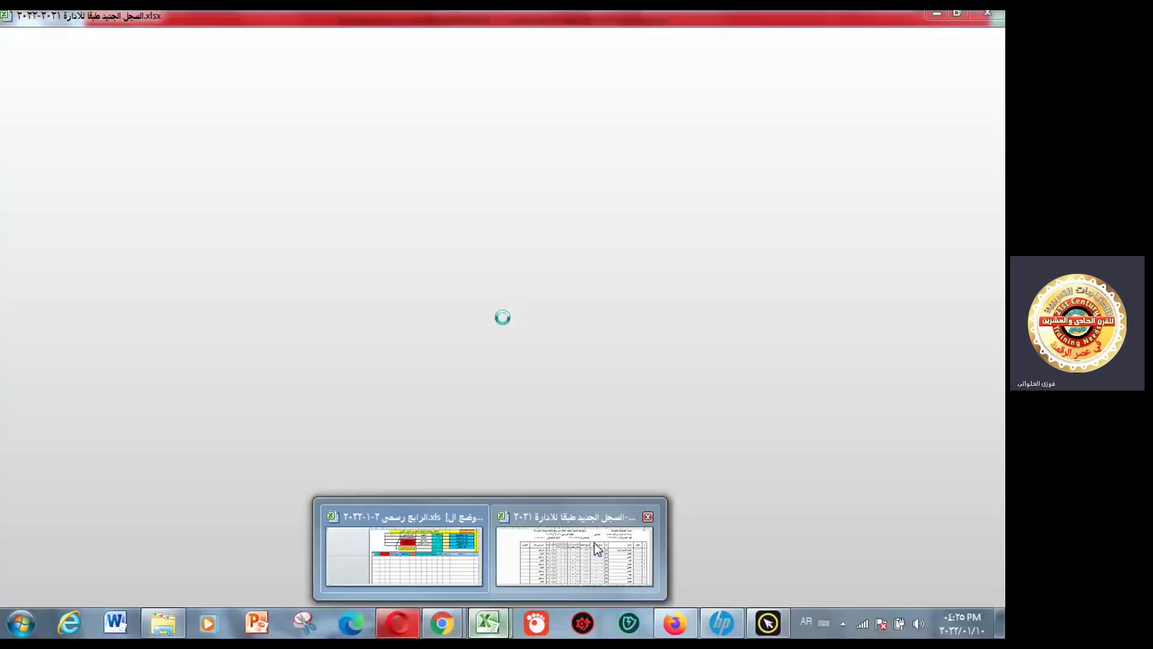
pyautogui.press('F10')
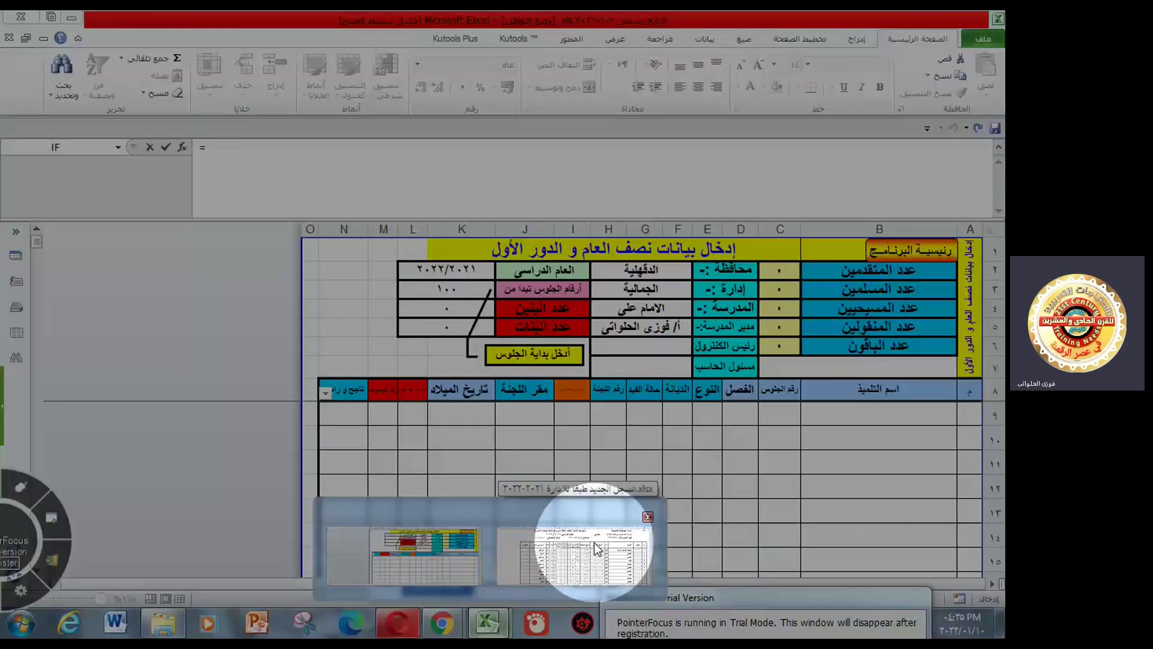
pyautogui.click(596, 548)
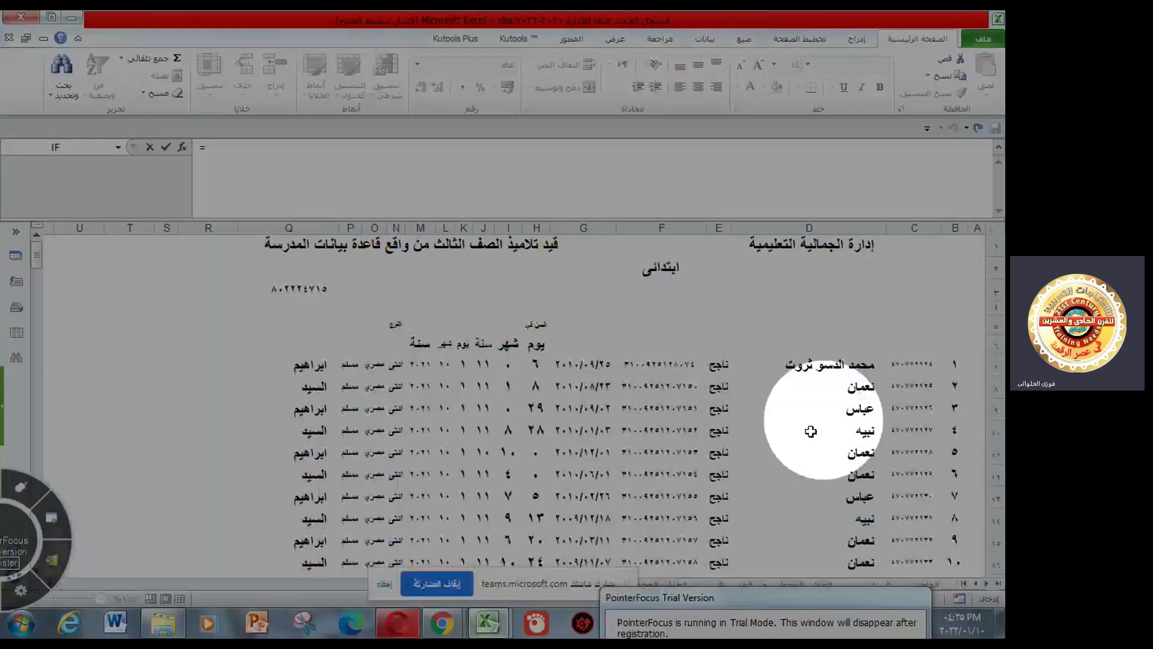
pyautogui.click(848, 366)
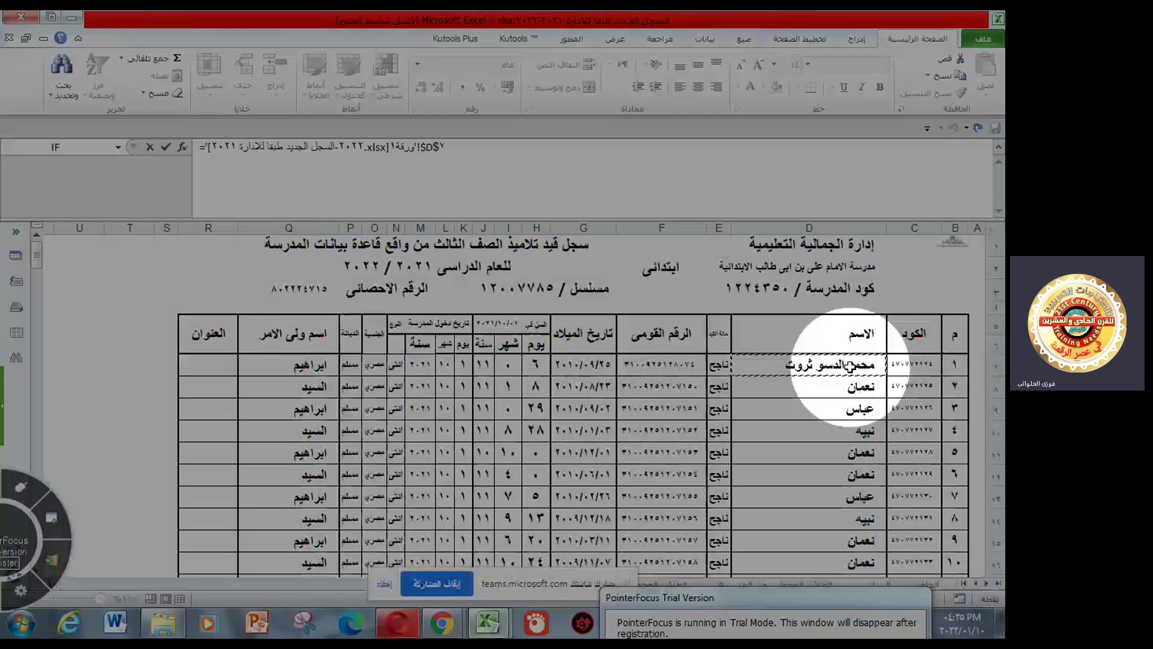
pyautogui.press('Return')
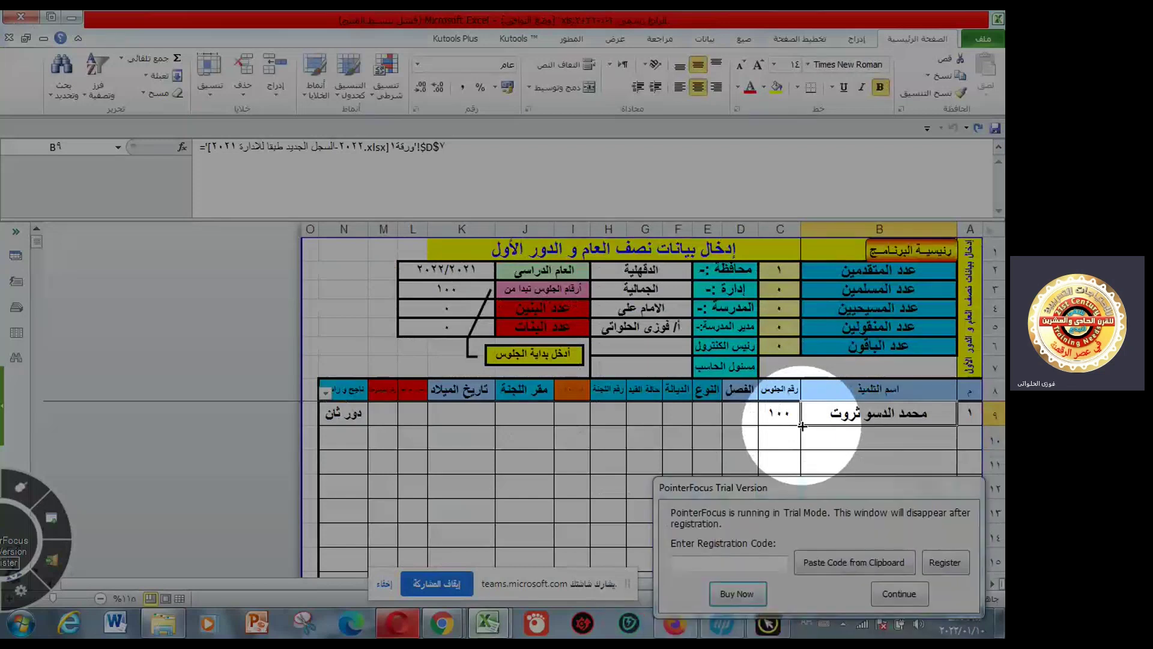
# - Copy B9's name formula down and change its $D$7 reference to a relative D7
pyautogui.moveTo(802, 426); pyautogui.dragTo(802, 499)
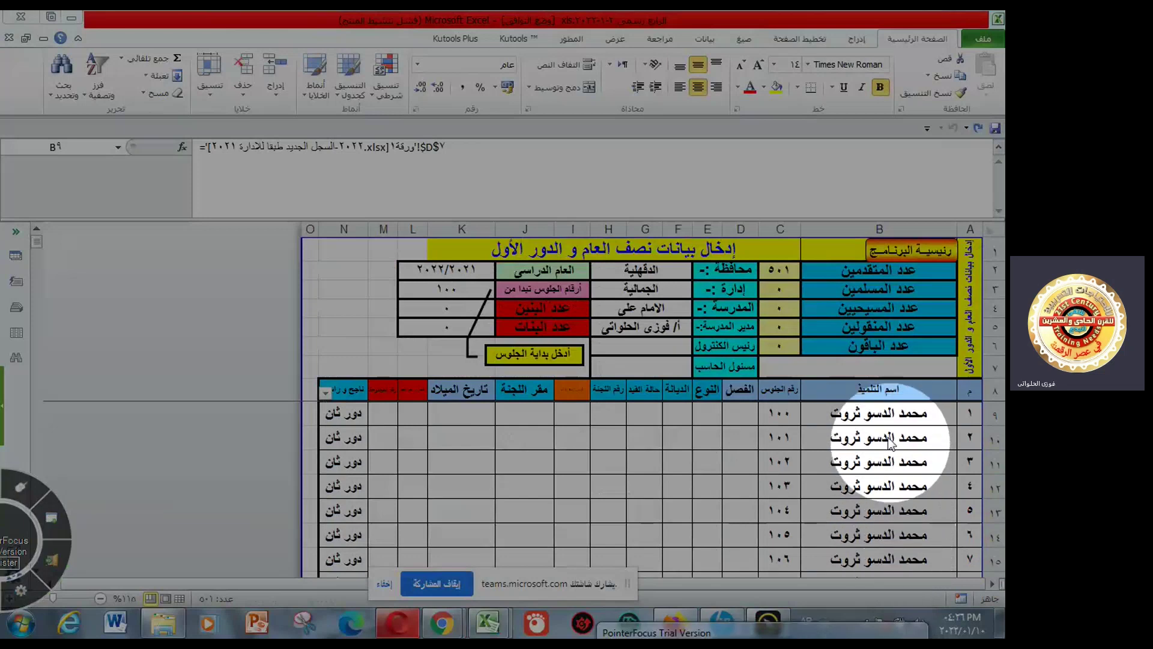
pyautogui.hotkey('ctrl', 'shift', 'Down')
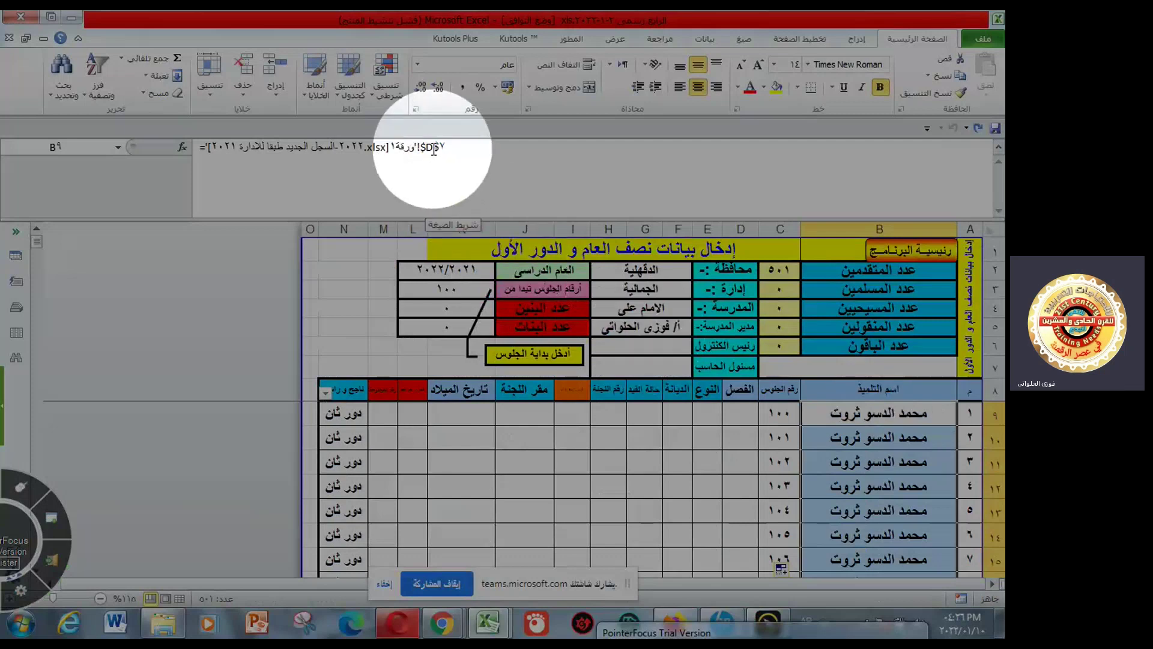
pyautogui.click(433, 149)
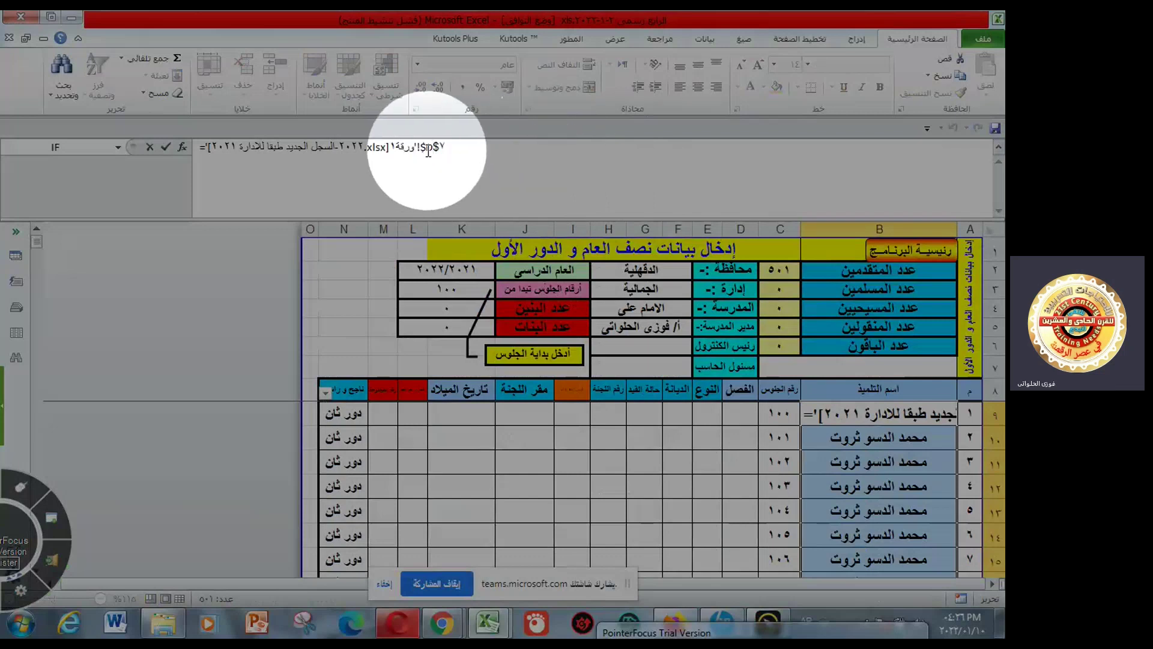
pyautogui.press('F4')
pyautogui.press('F4')
pyautogui.press('F4')
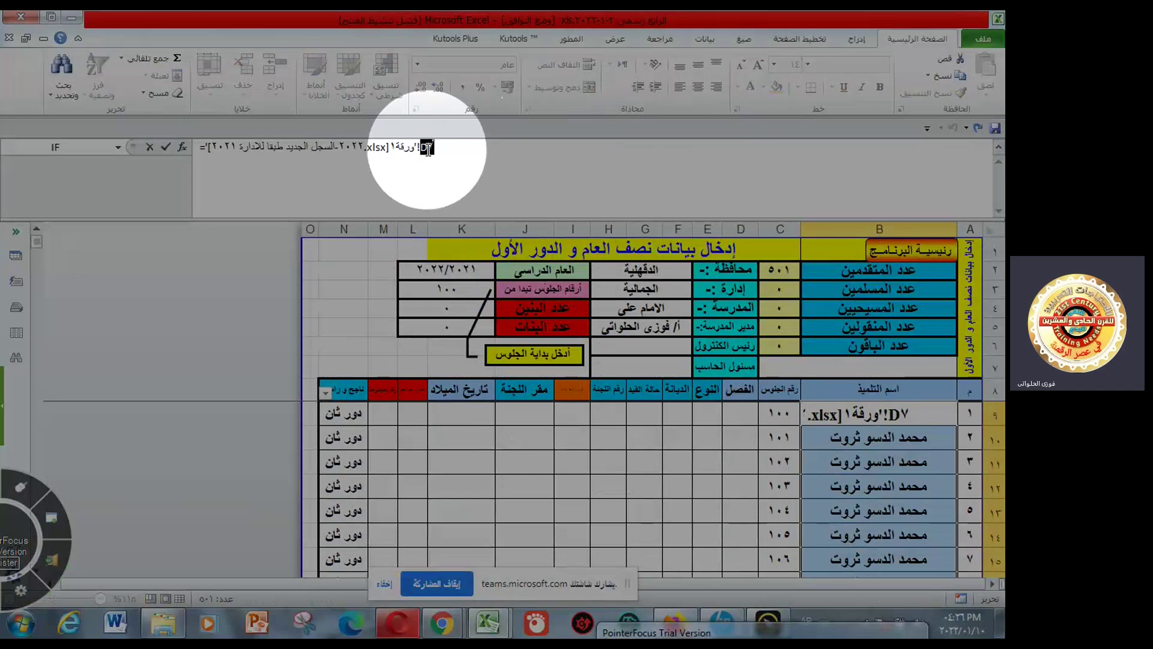
pyautogui.press('Return')
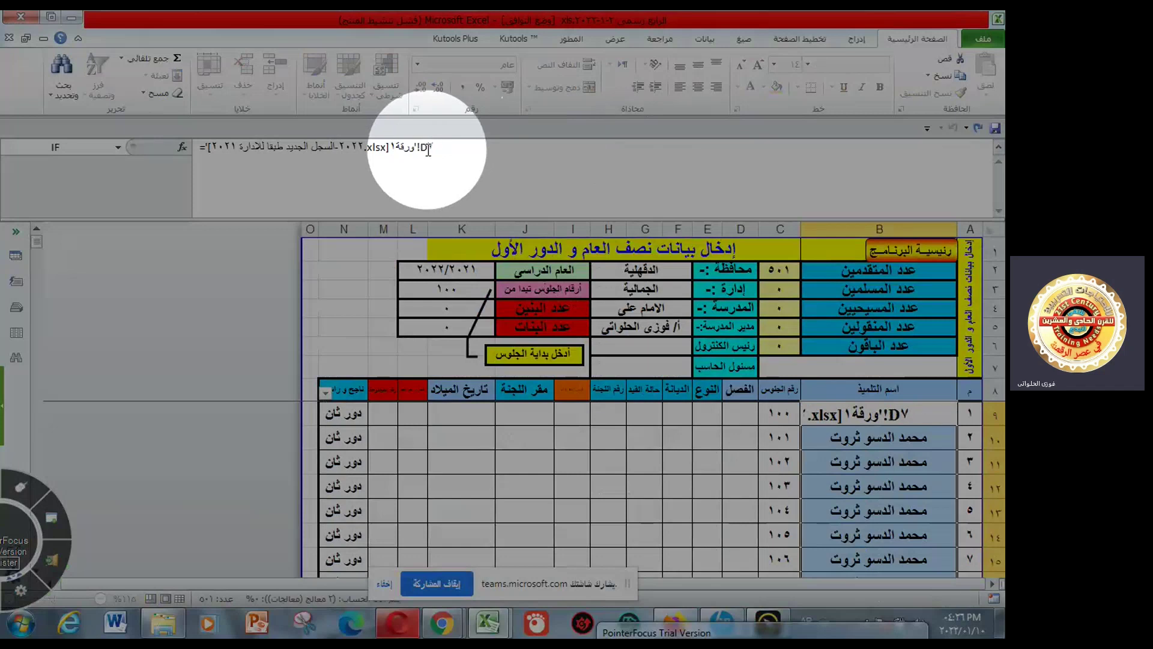
pyautogui.press('F4')
pyautogui.press('Return')
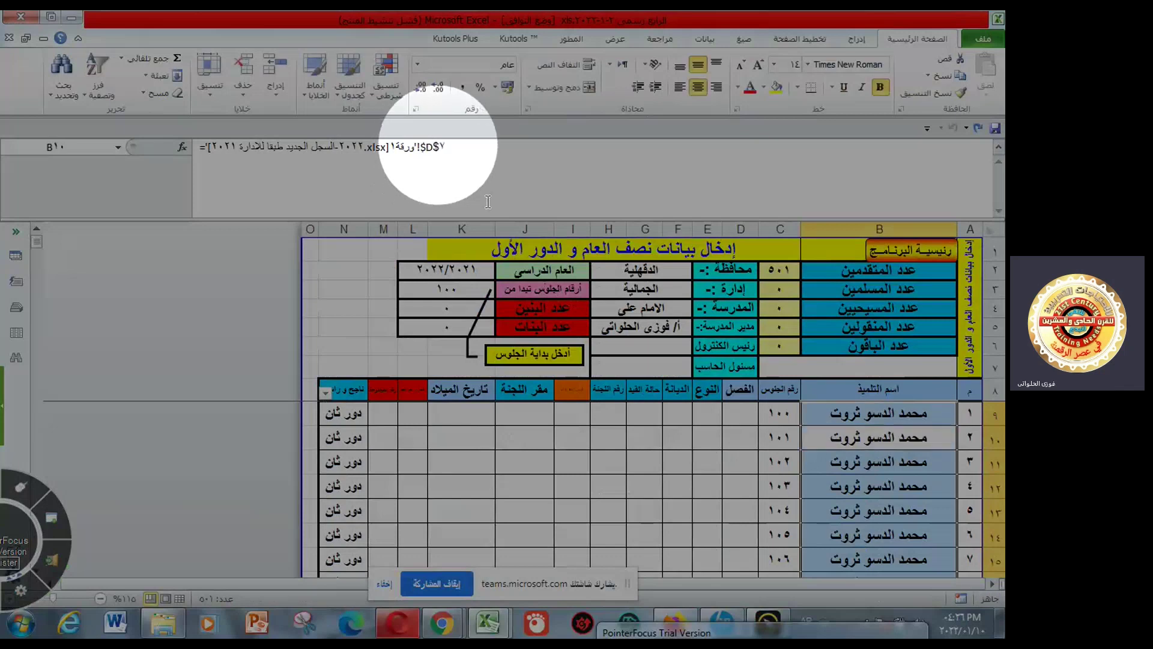
# - Check B10's copied formula, then fill the relative name formula down column B
pyautogui.click(852, 427)
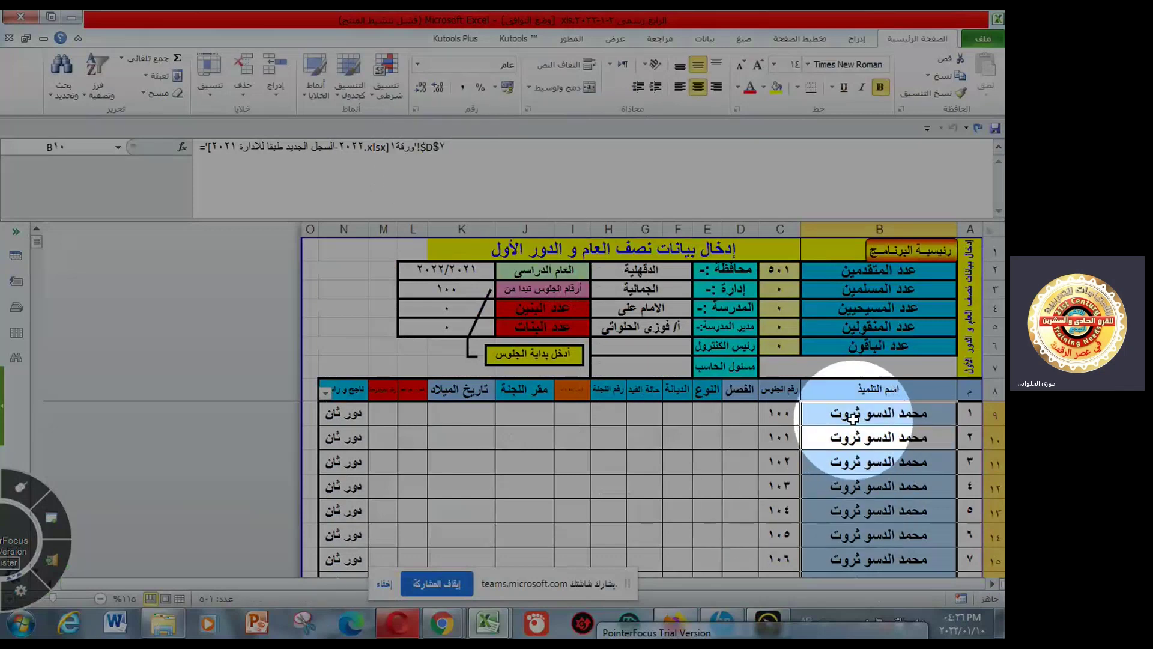
pyautogui.click(853, 418)
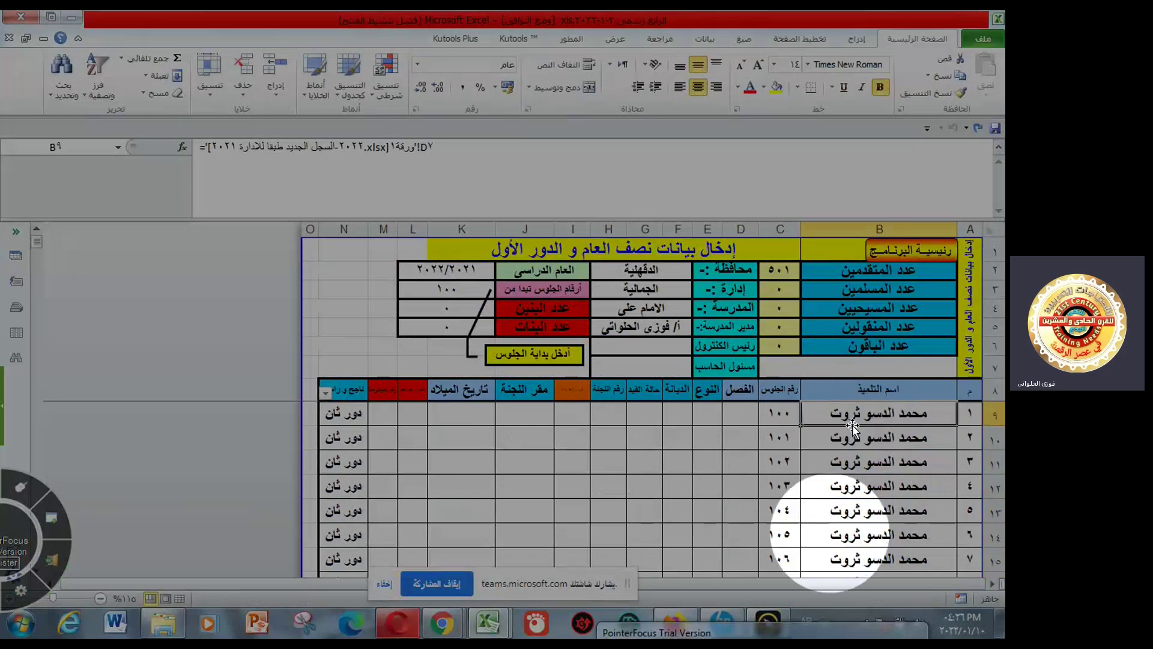
pyautogui.doubleClick(803, 425)
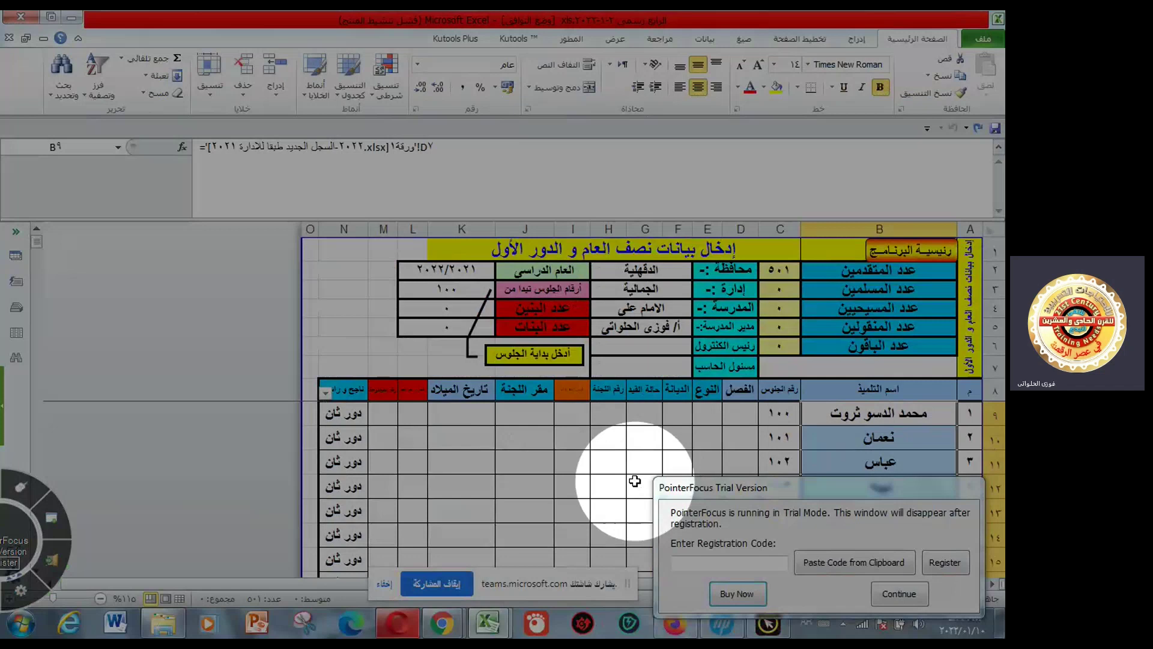
# - Close D9's class dropdown without choosing, glance at the register, then select E9
pyautogui.click(740, 412)
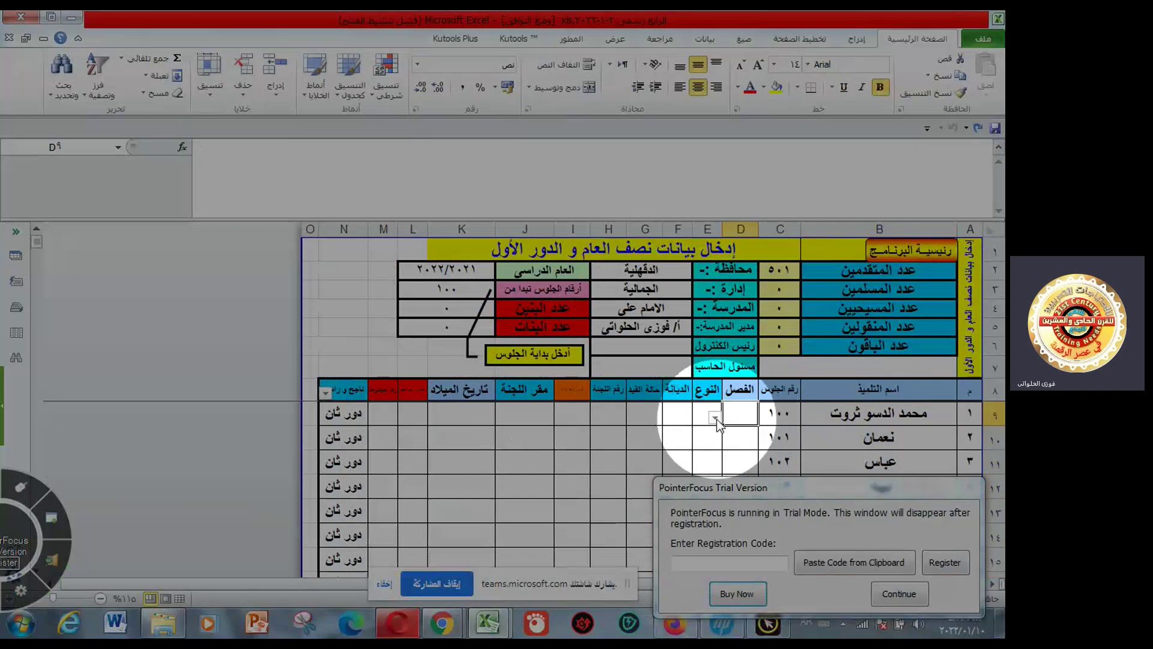
pyautogui.click(715, 417)
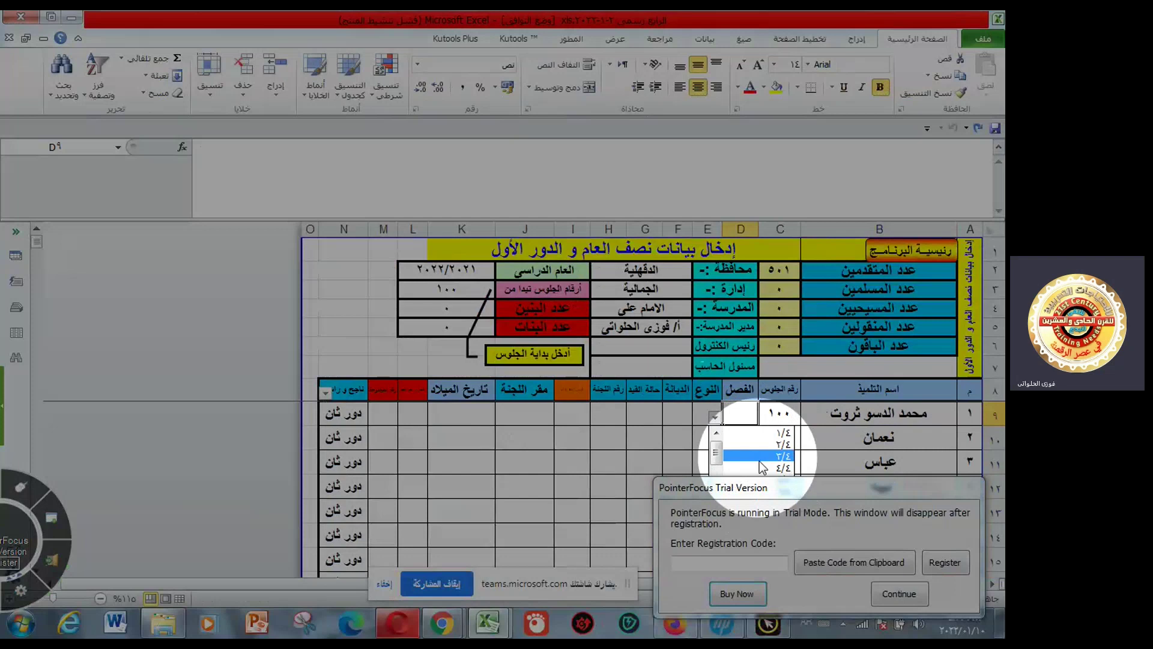
pyautogui.click(714, 417)
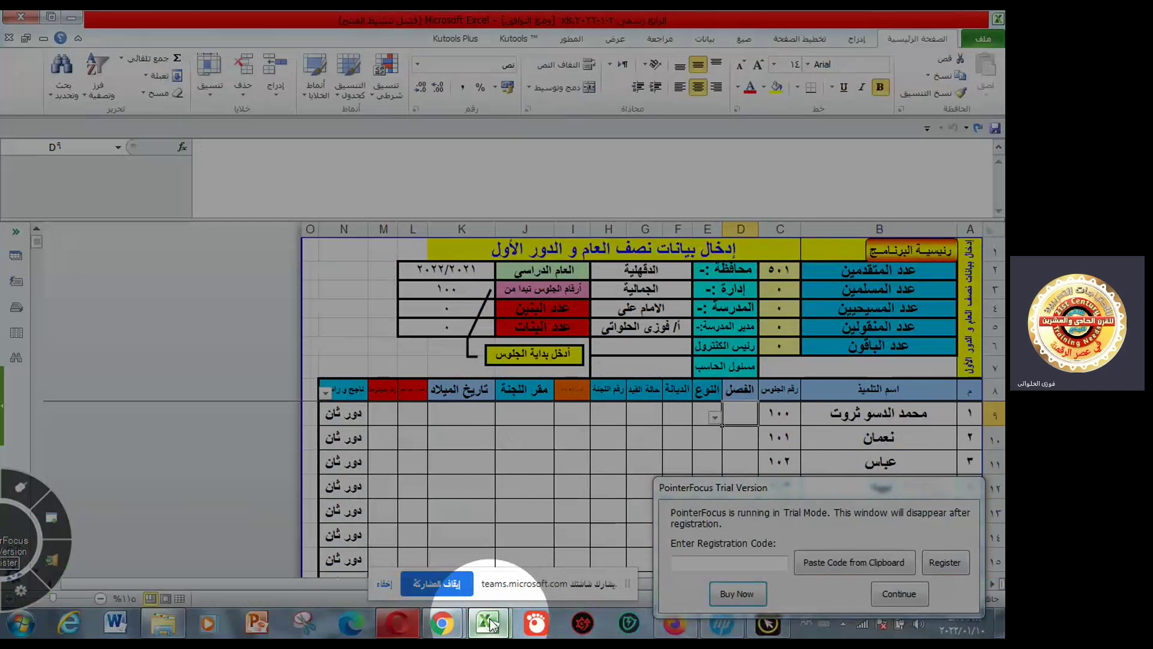
pyautogui.moveTo(491, 625)
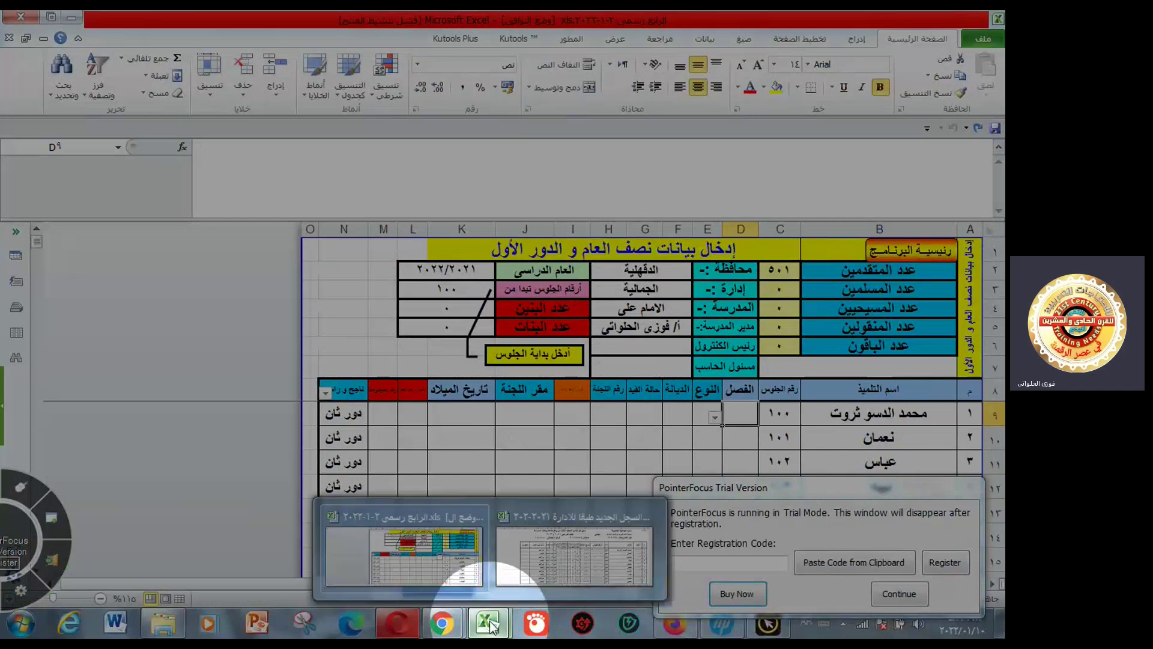
pyautogui.click(558, 570)
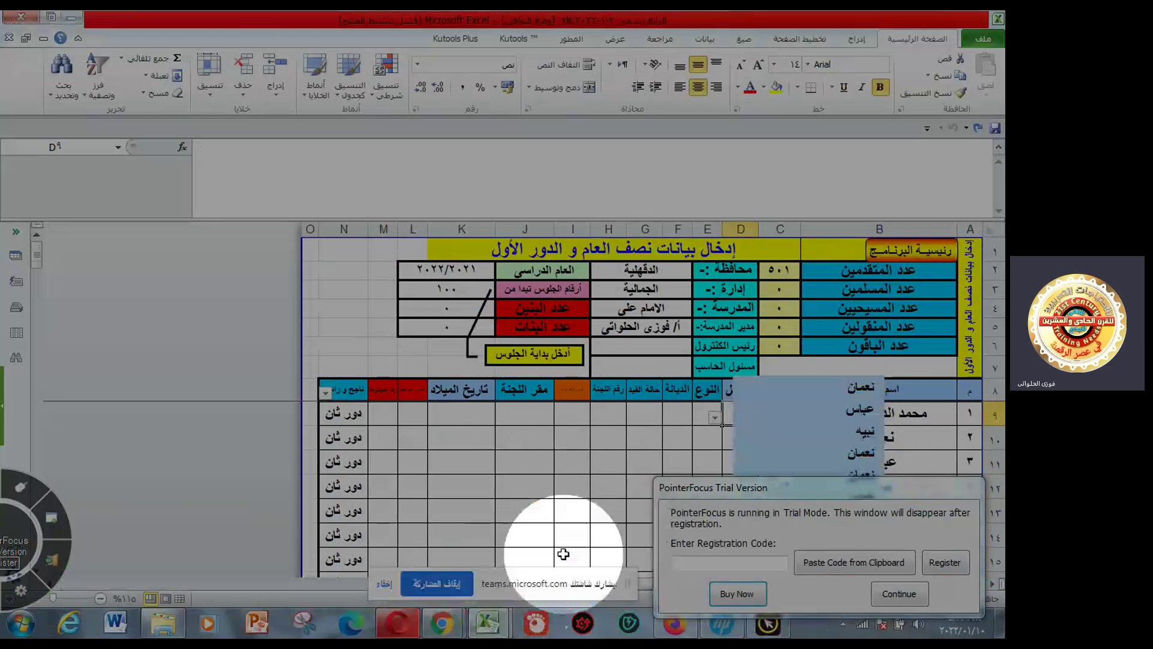
pyautogui.click(691, 422)
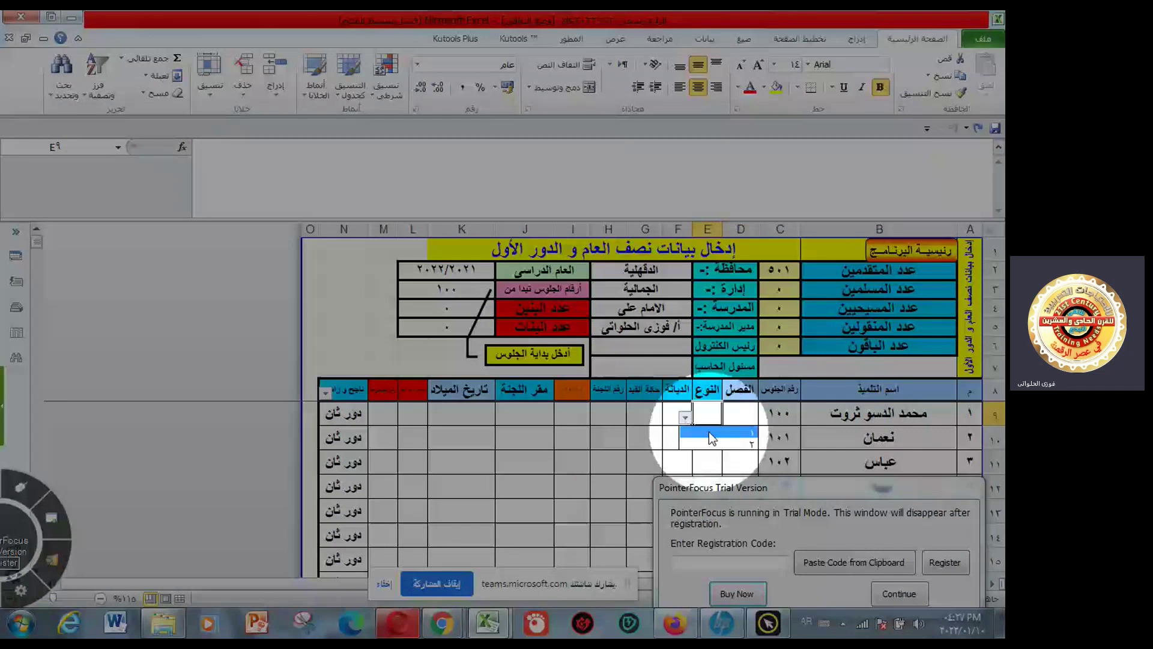
# - Bring the register workbook forward and scroll down to check the gender value in N70
pyautogui.click(490, 621)
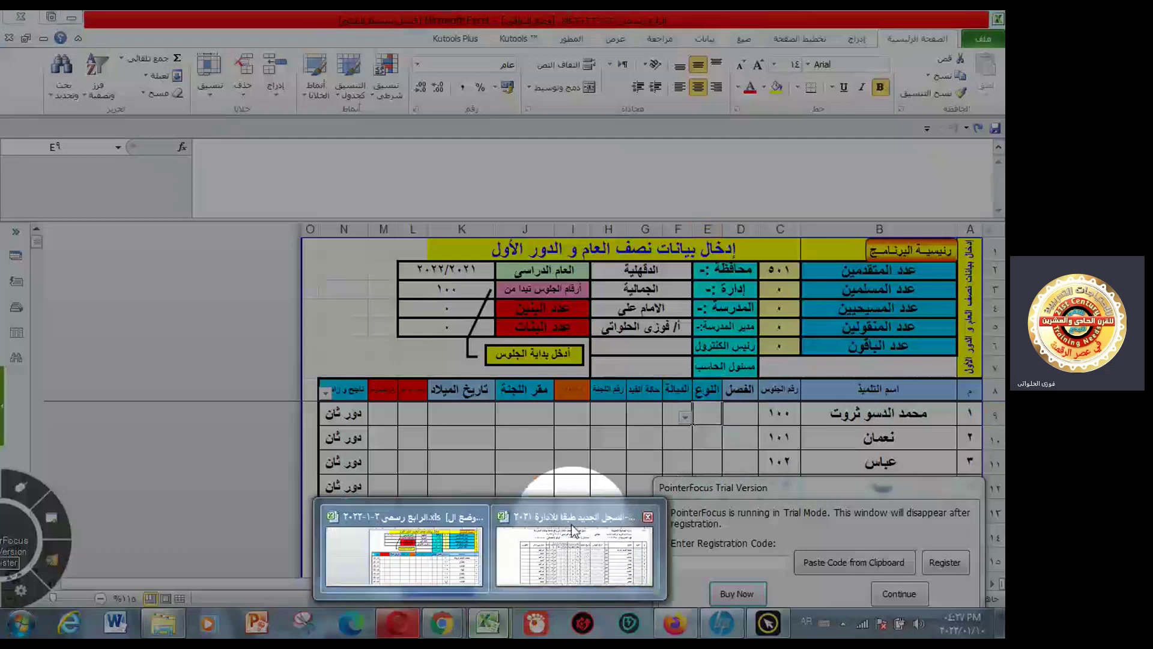
pyautogui.moveTo(576, 557)
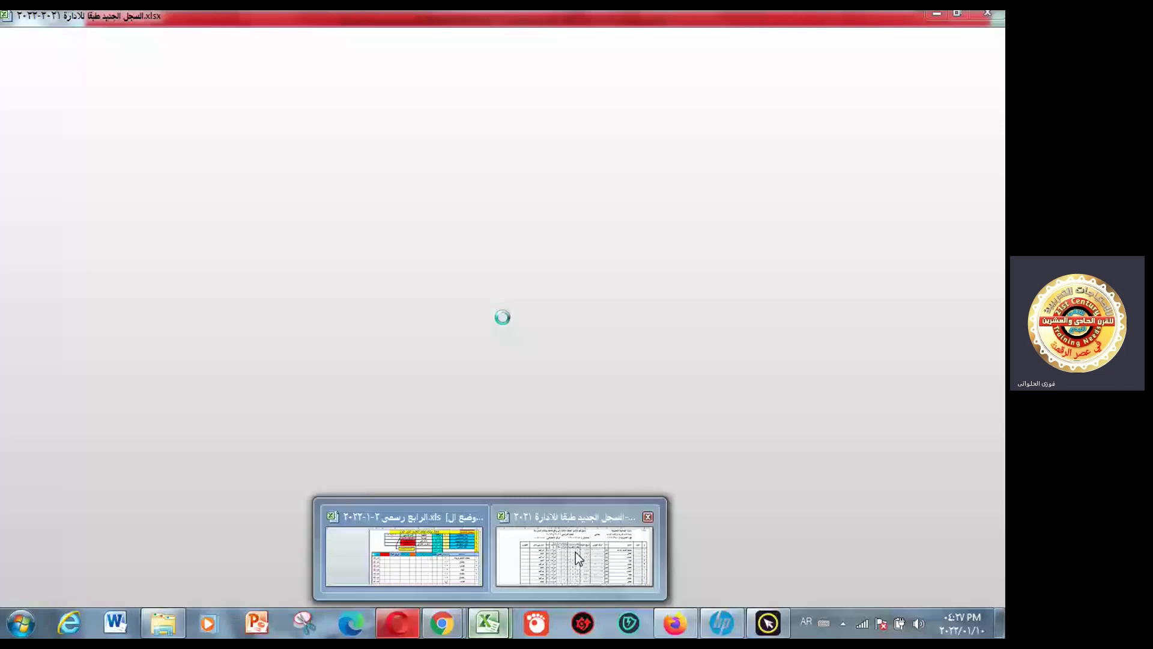
pyautogui.click(575, 552)
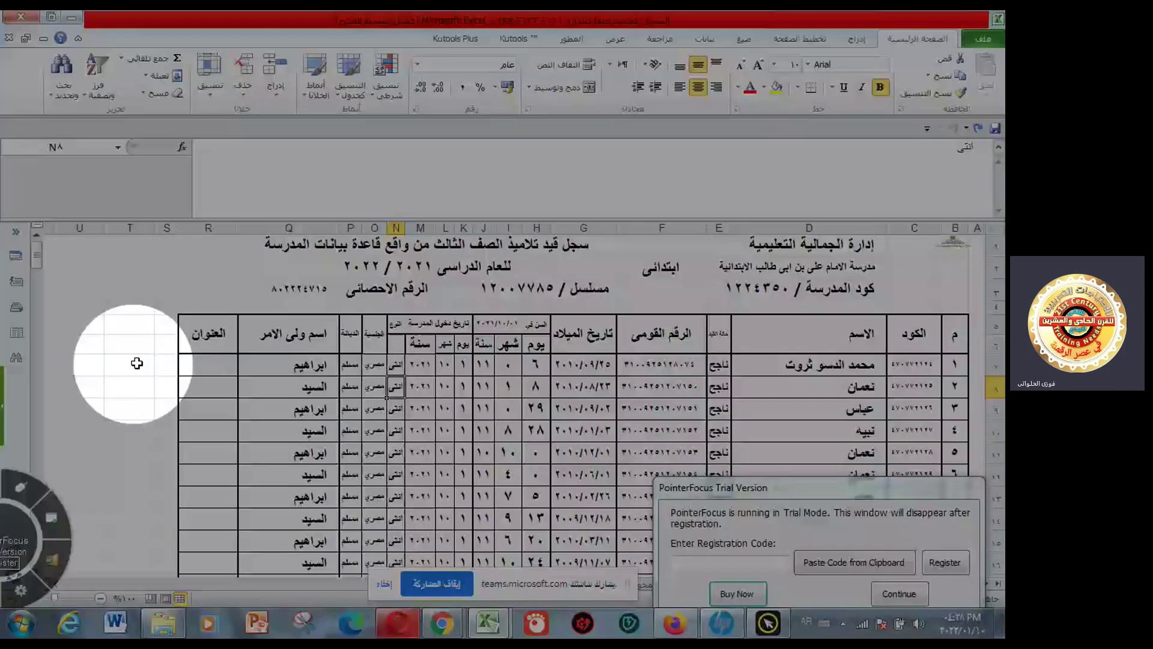
pyautogui.scroll(-18, 37, 399)
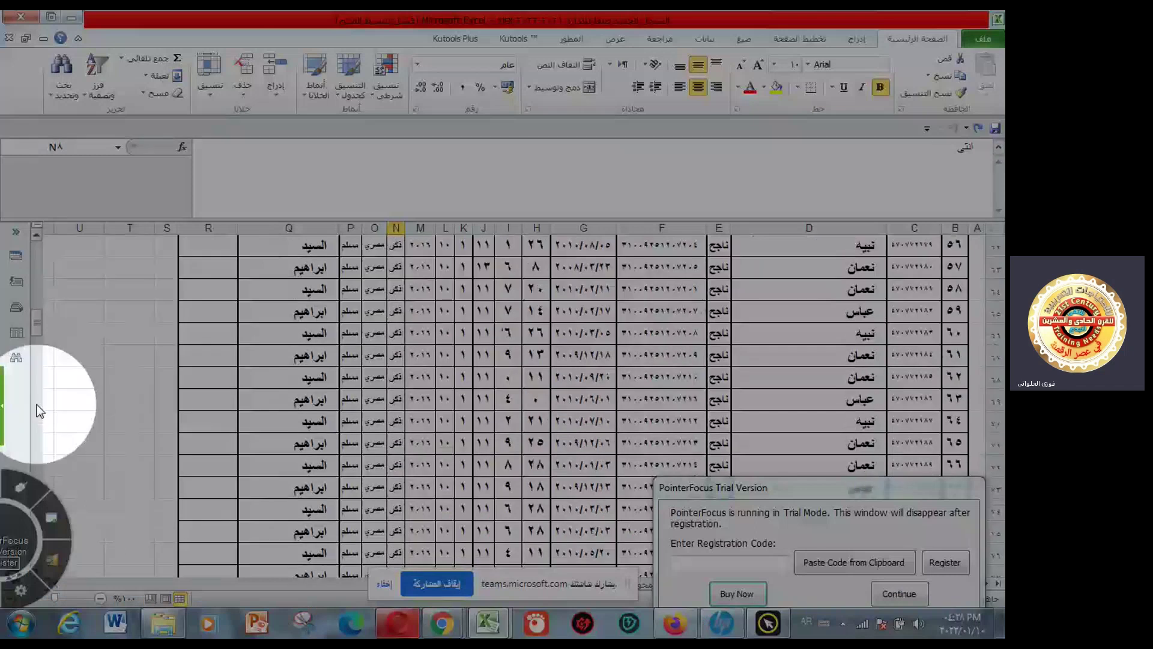
pyautogui.click(395, 424)
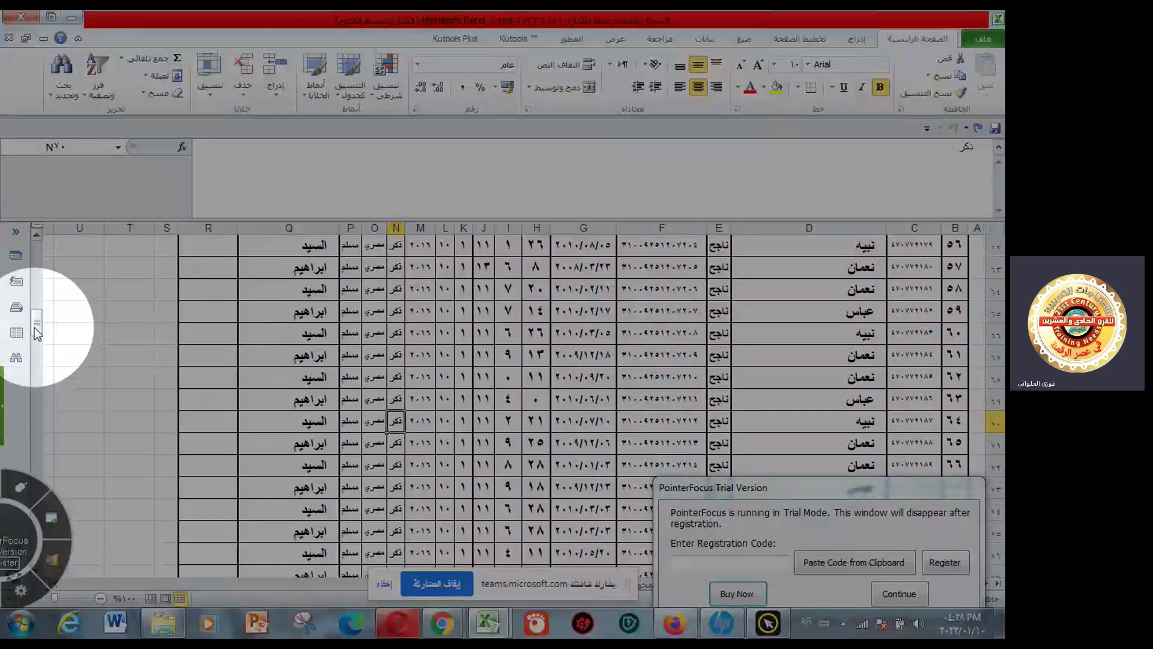
pyautogui.moveTo(37, 334); pyautogui.dragTo(45, 251)
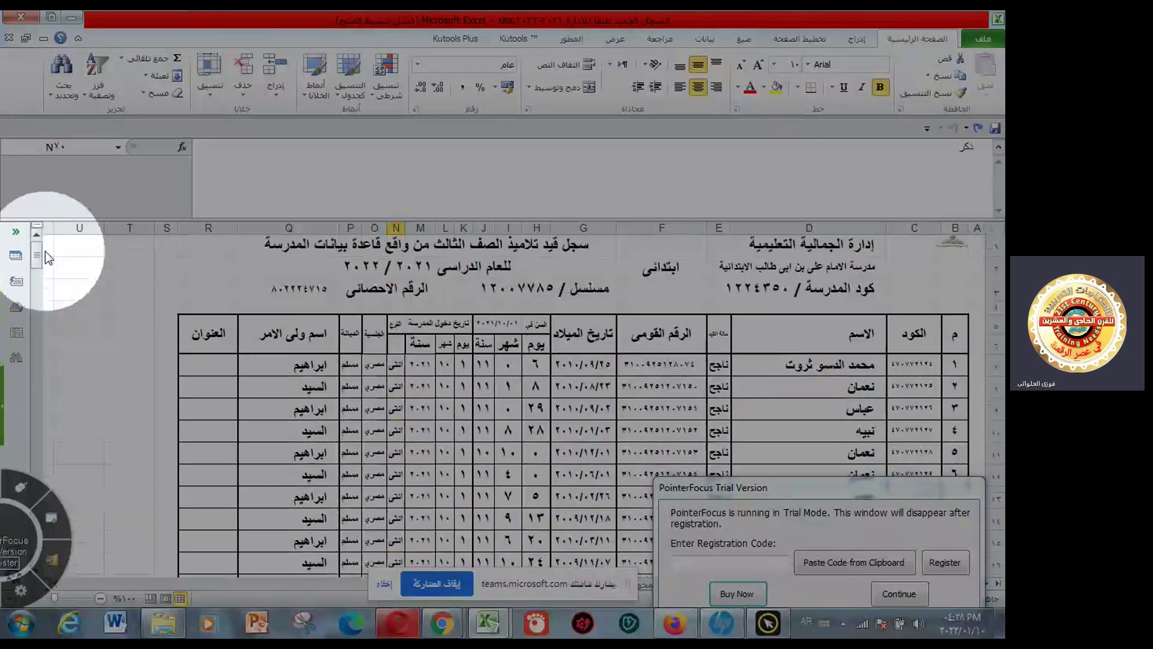
# - Select S7, switch the keyboard to English, and cancel several mistaken entries
pyautogui.click(167, 368)
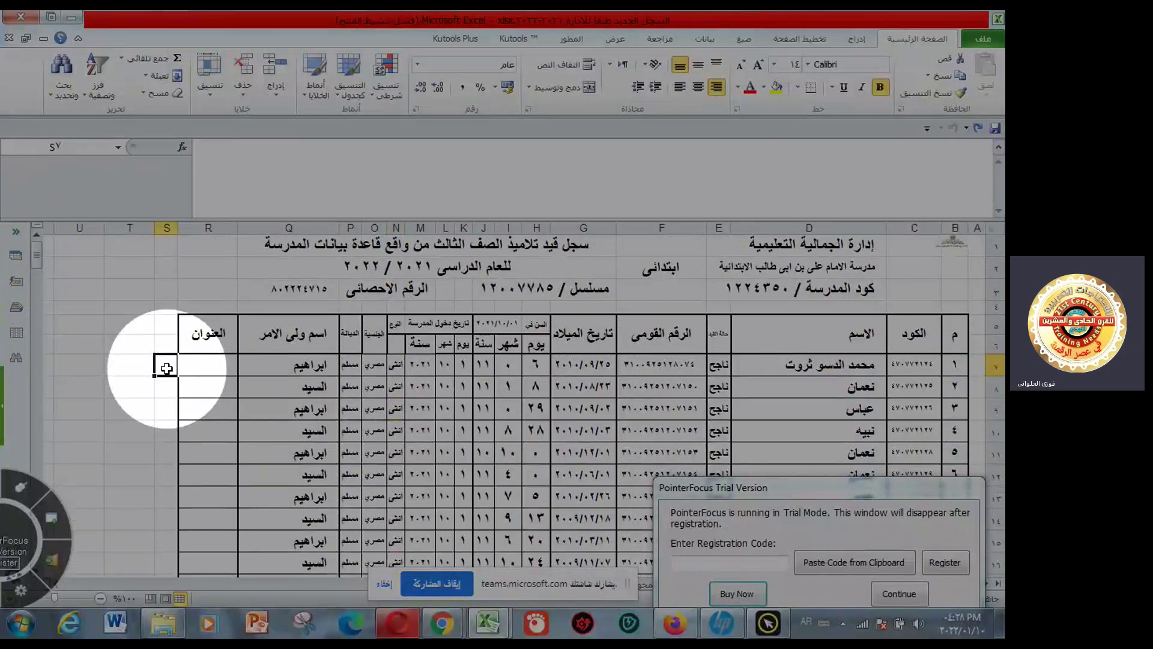
pyautogui.write('=')
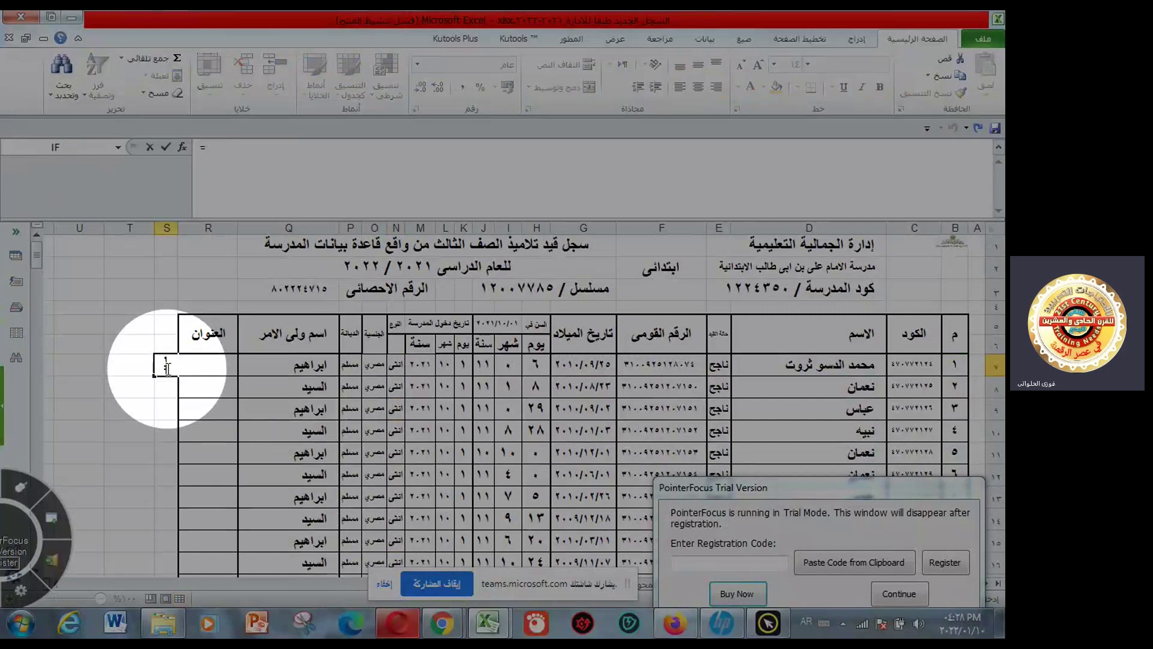
pyautogui.press('Escape')
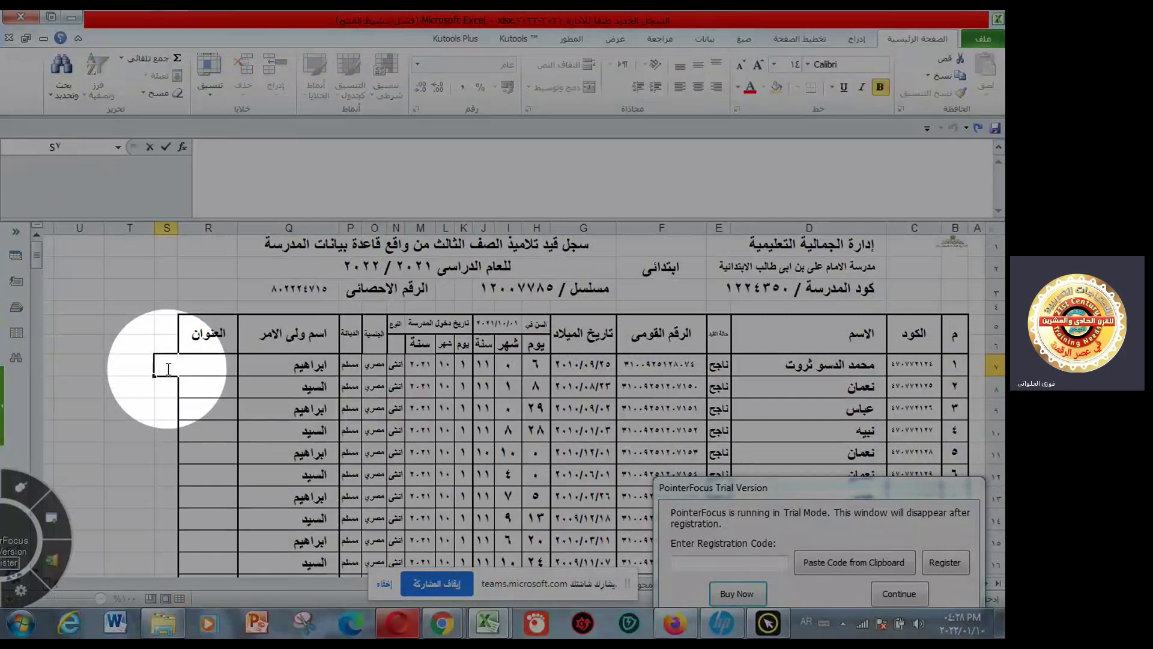
pyautogui.hotkey('alt', 'shift')
pyautogui.write('=')
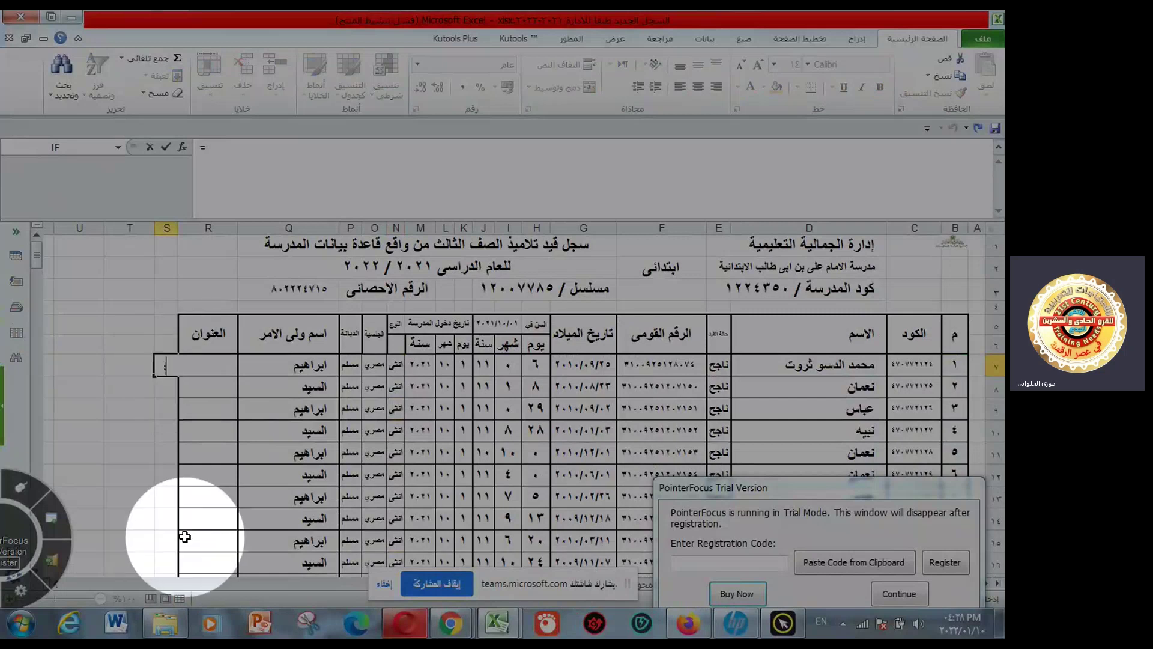
pyautogui.press('Escape')
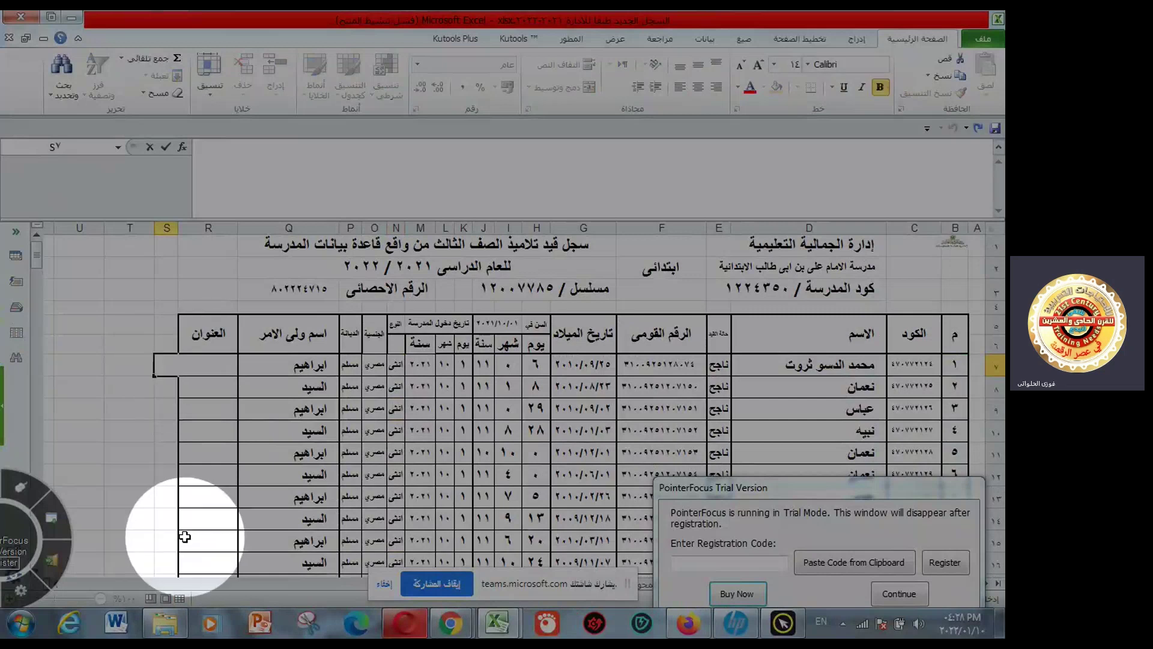
pyautogui.write('=')
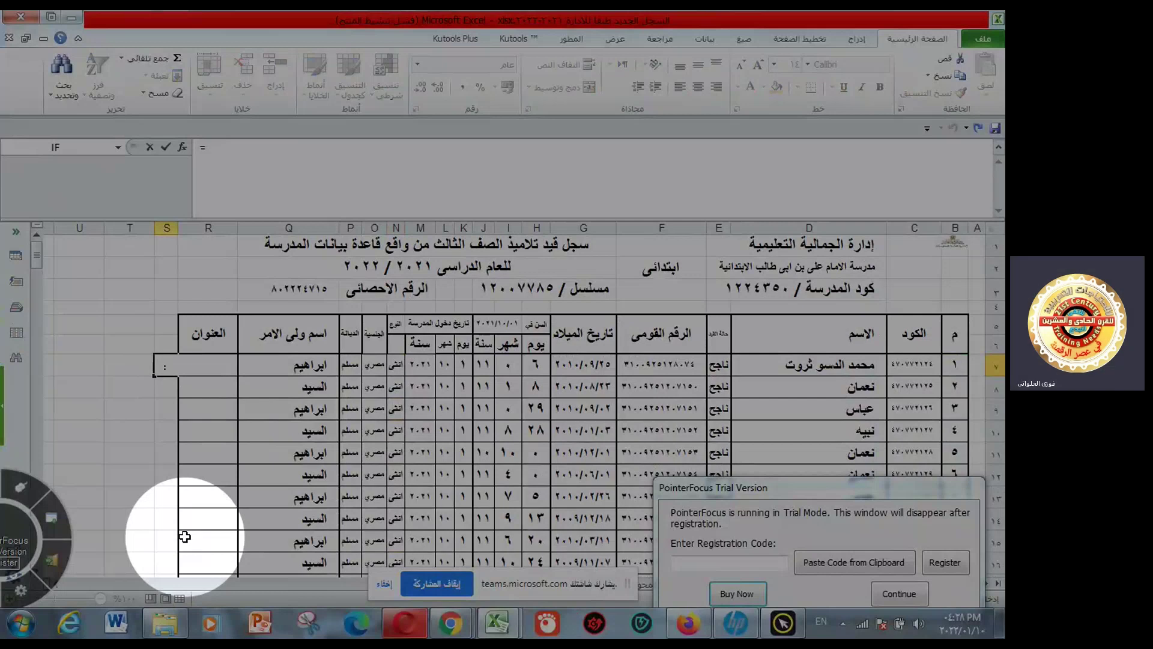
pyautogui.press('Escape')
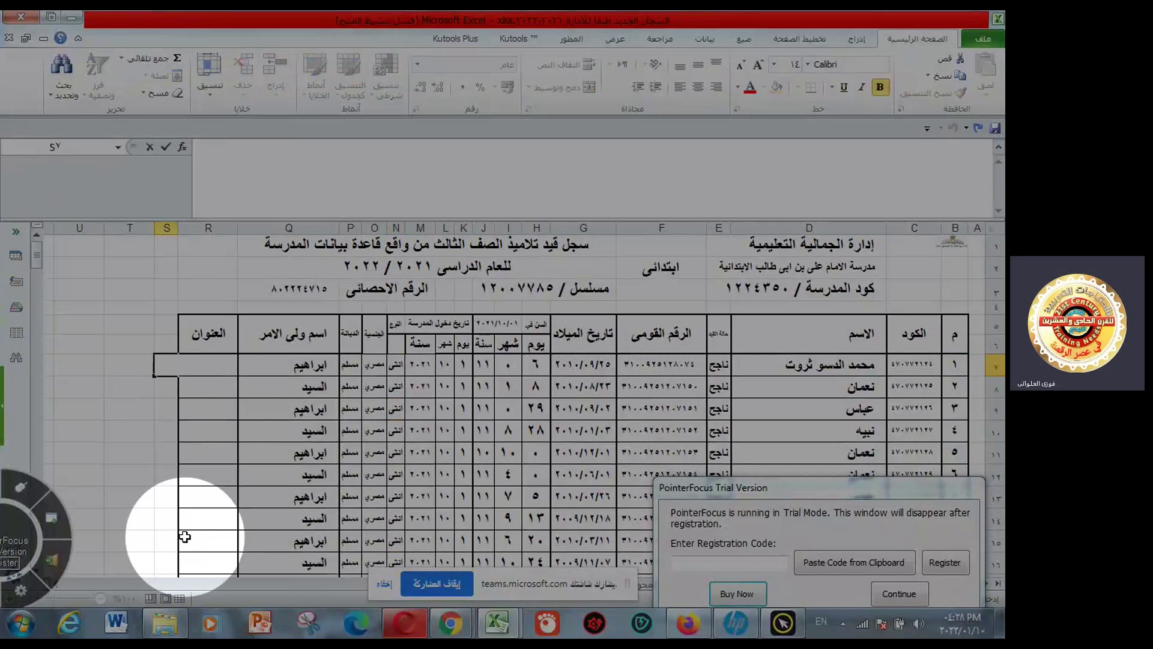
pyautogui.write('+')
pyautogui.press('Escape')
pyautogui.write('=')
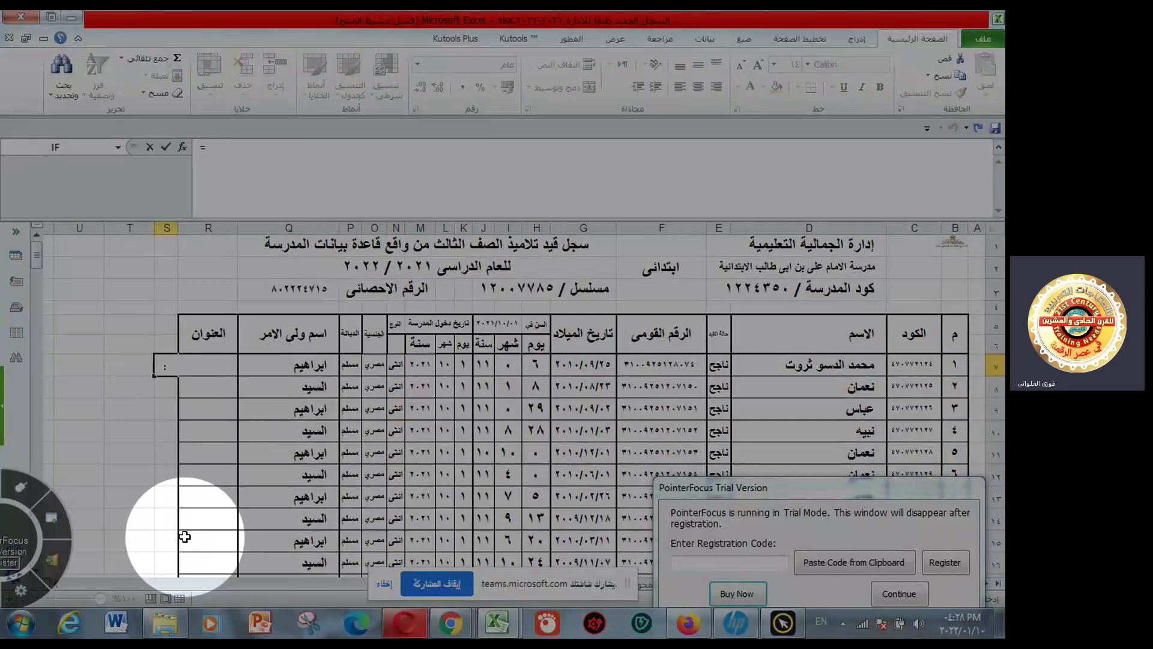
pyautogui.write('=')
pyautogui.press('Escape')
pyautogui.write('=')
pyautogui.press('Escape')
# - Enter =IF( in S7 with N7 as the condition, beginning an =" text comparison
pyautogui.write('=if')
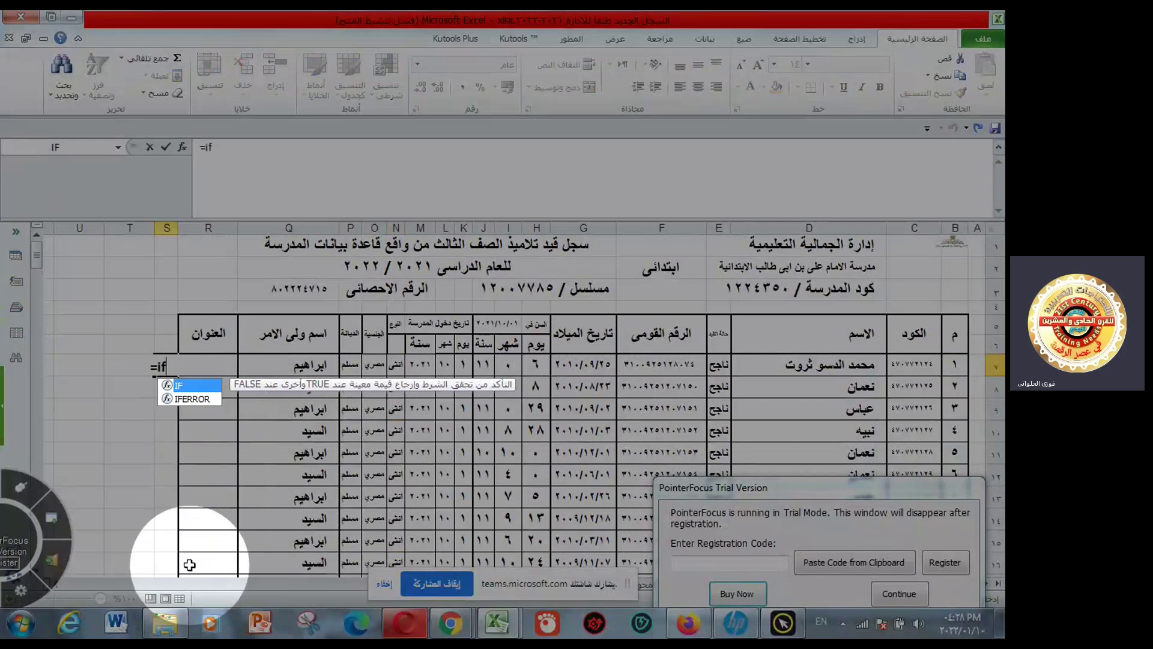
pyautogui.press('Tab')
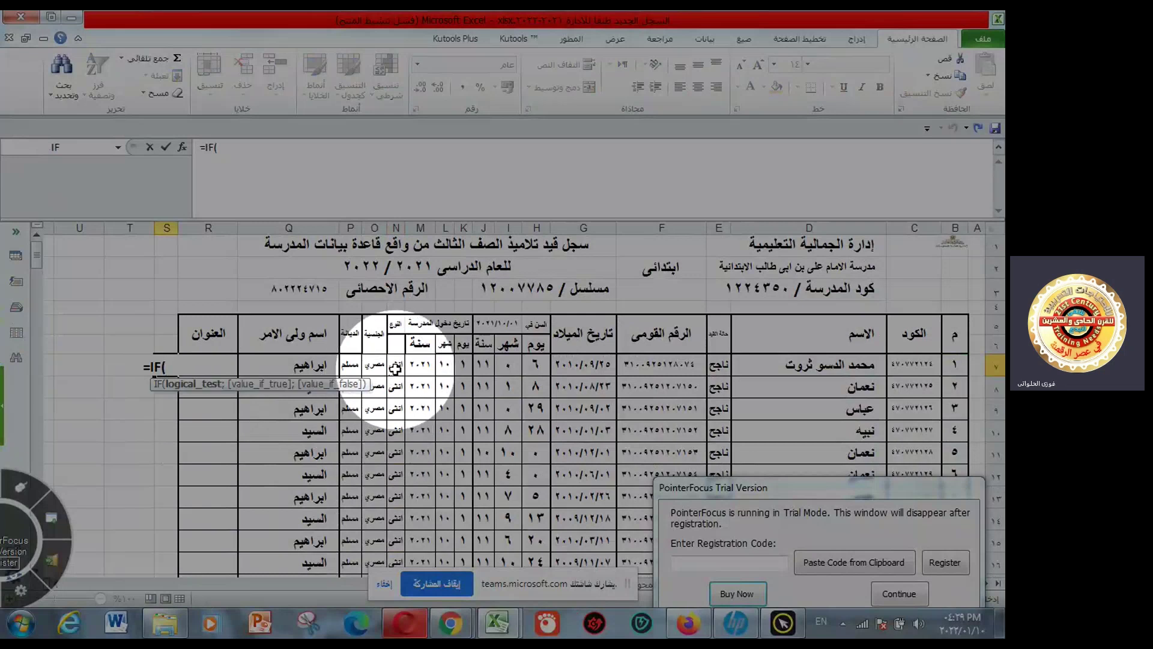
pyautogui.click(394, 367)
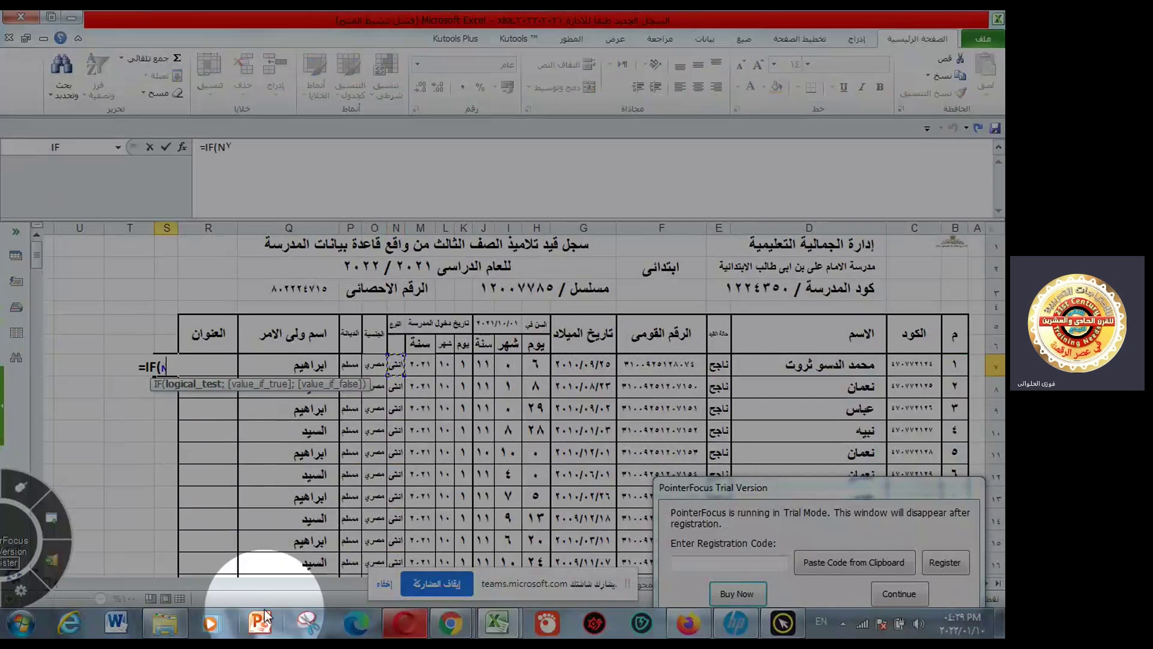
pyautogui.write('=')
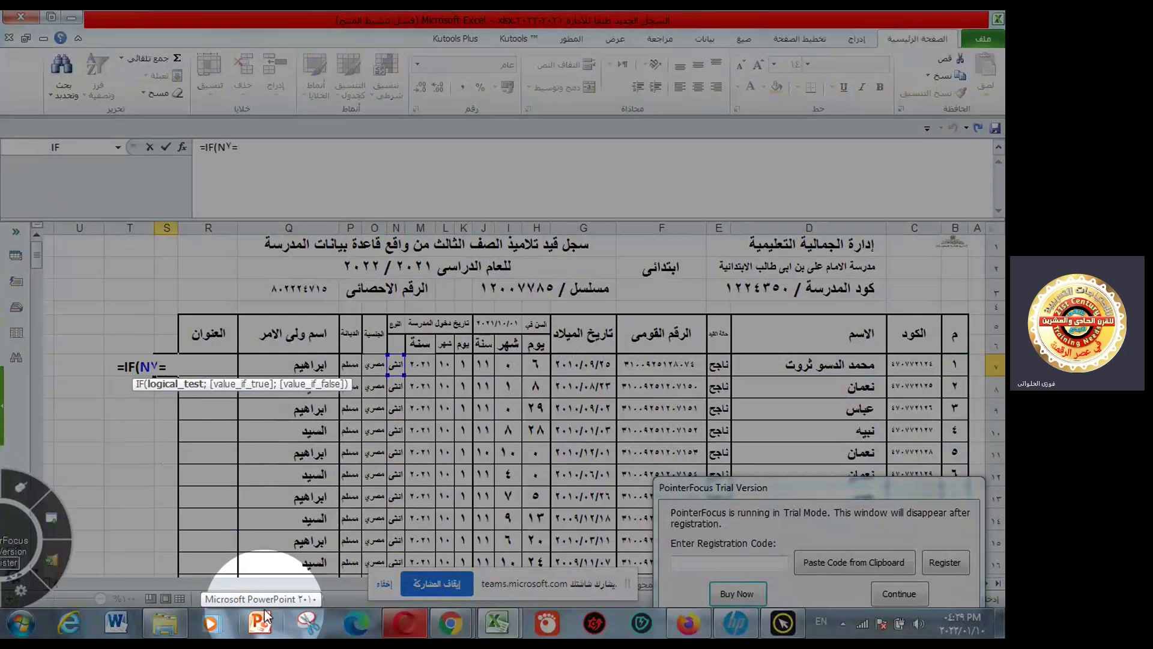
pyautogui.write('"')
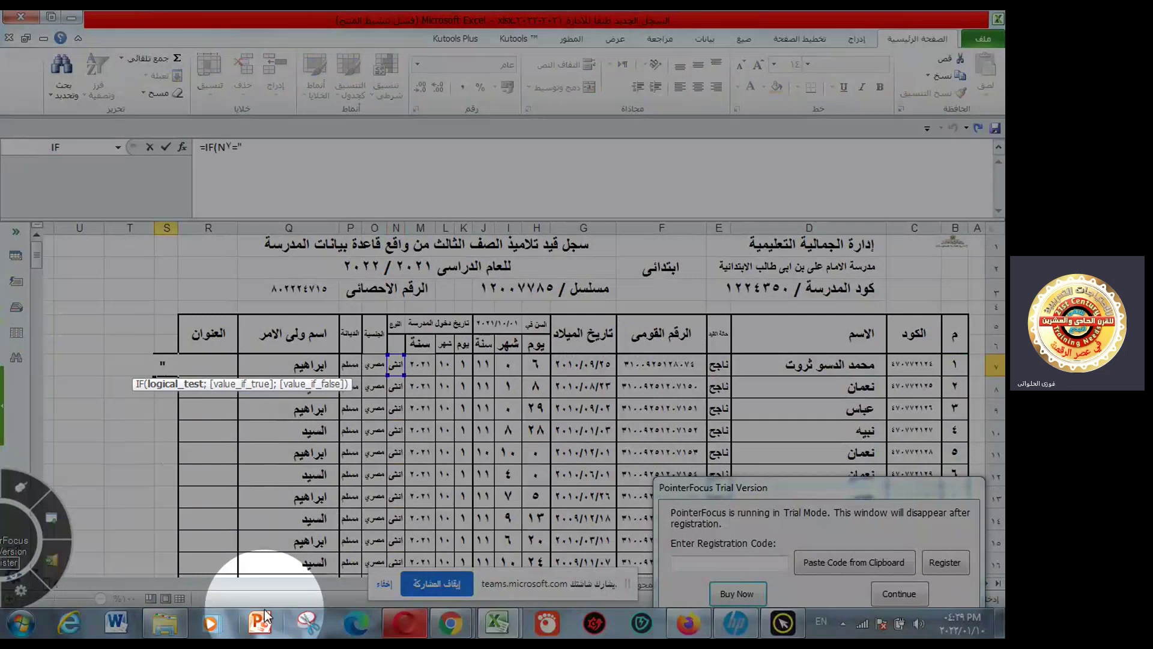
pyautogui.write('hke')
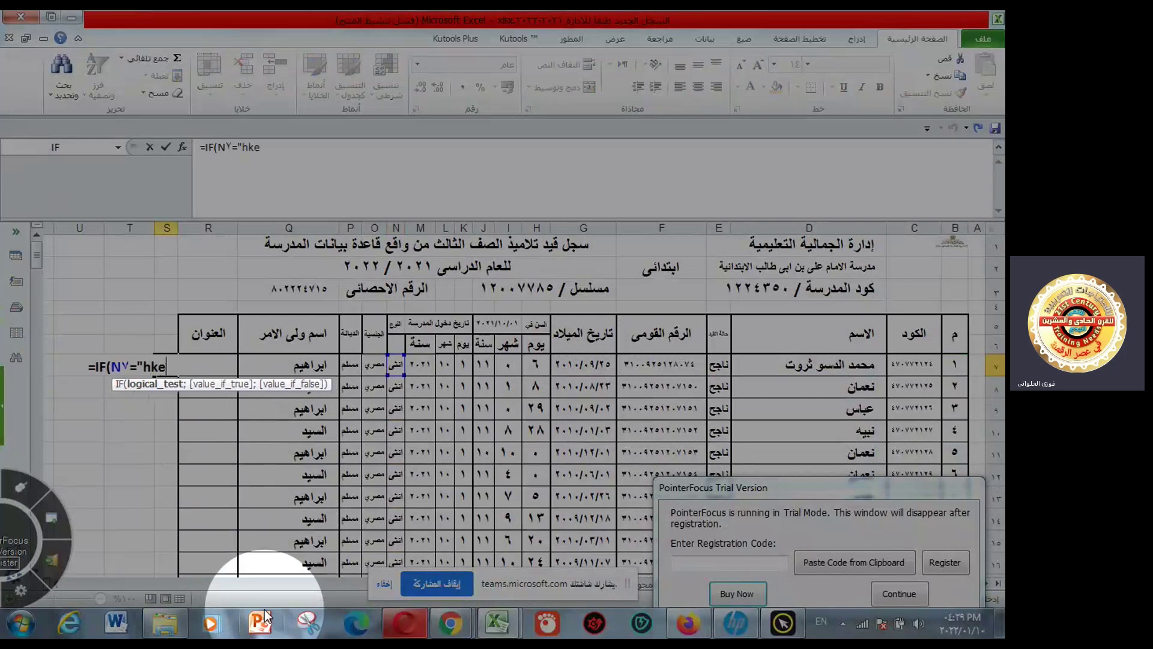